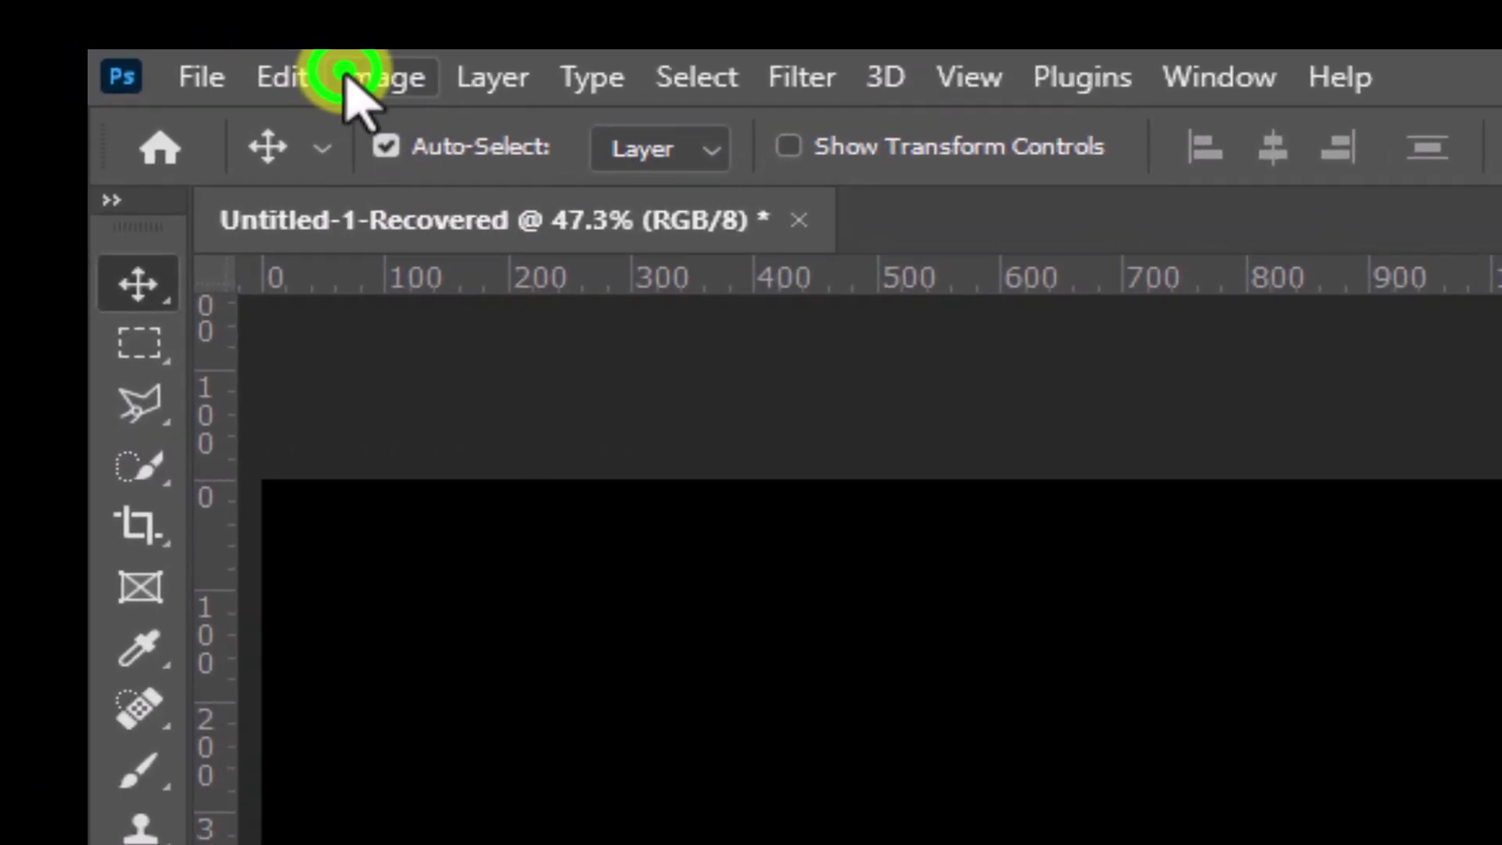
# Step: Check the document's width, height and resolution in the Image Size settings, accepting them as they are
pyautogui.click(348, 79)
pyautogui.click(524, 427)
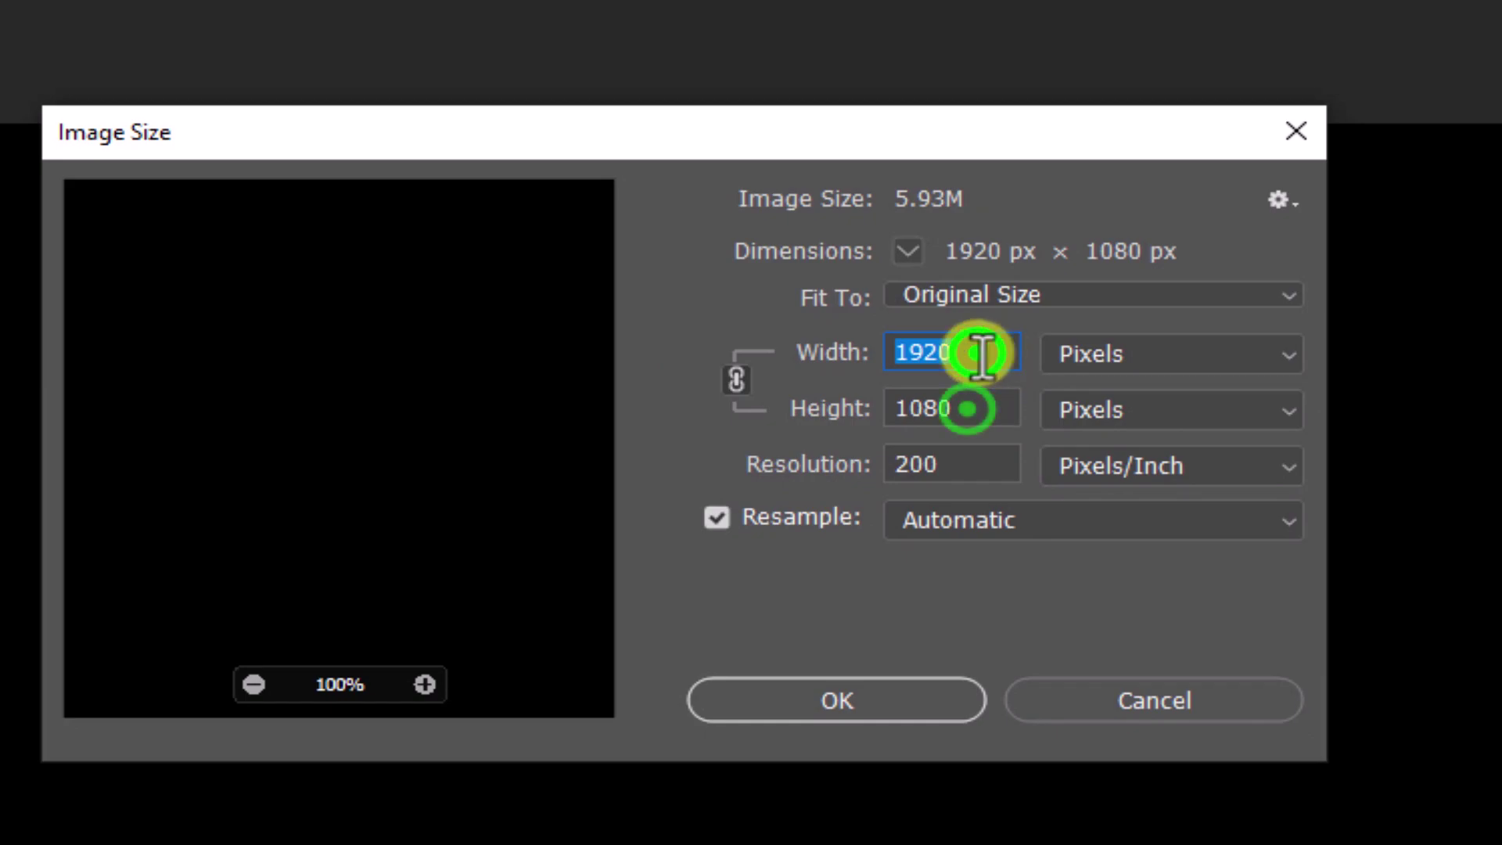
pyautogui.click(962, 408)
pyautogui.click(962, 466)
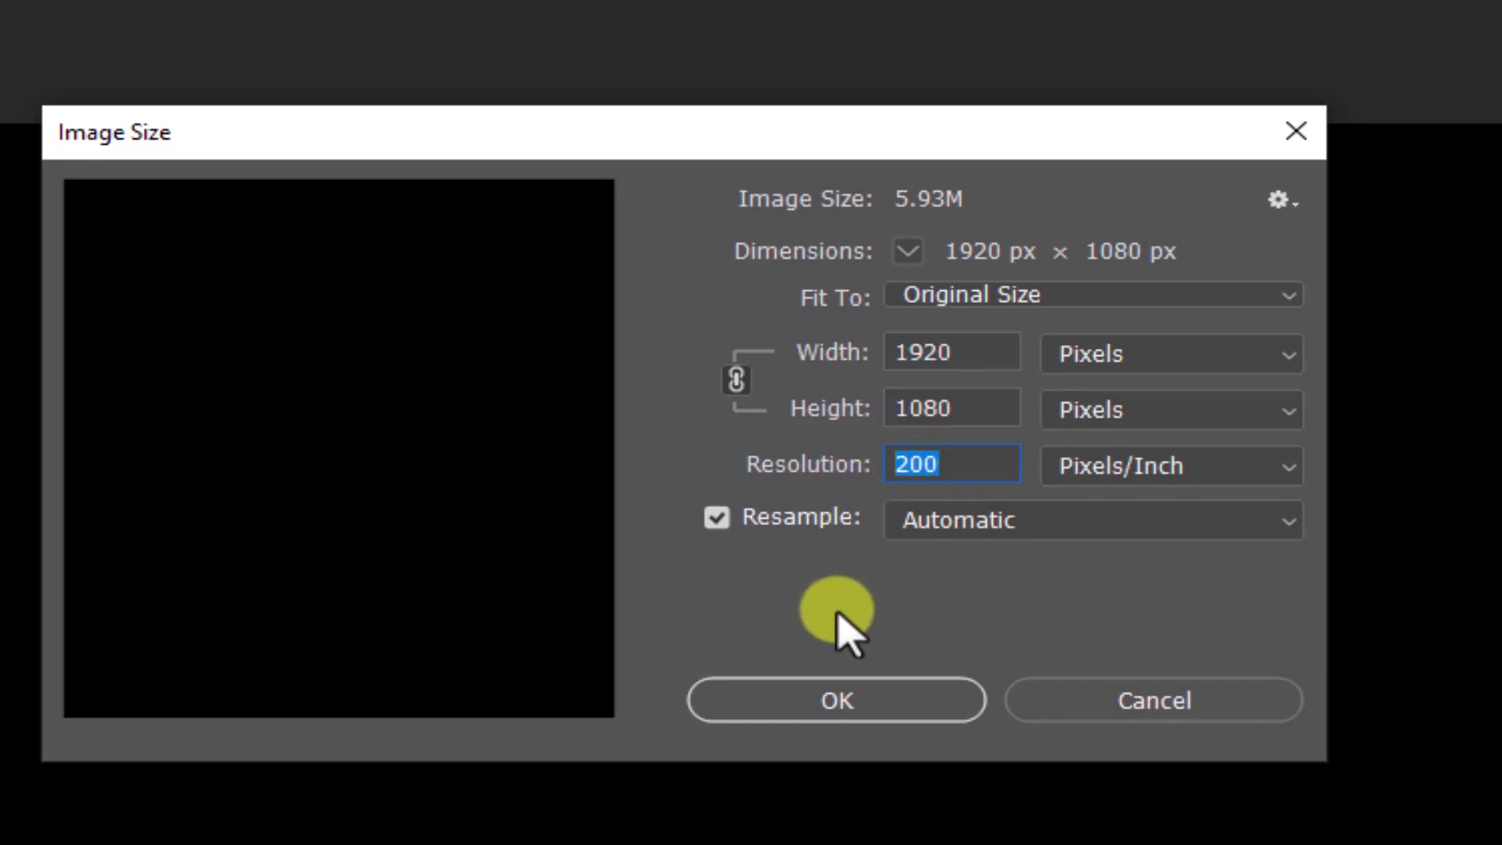
pyautogui.click(783, 702)
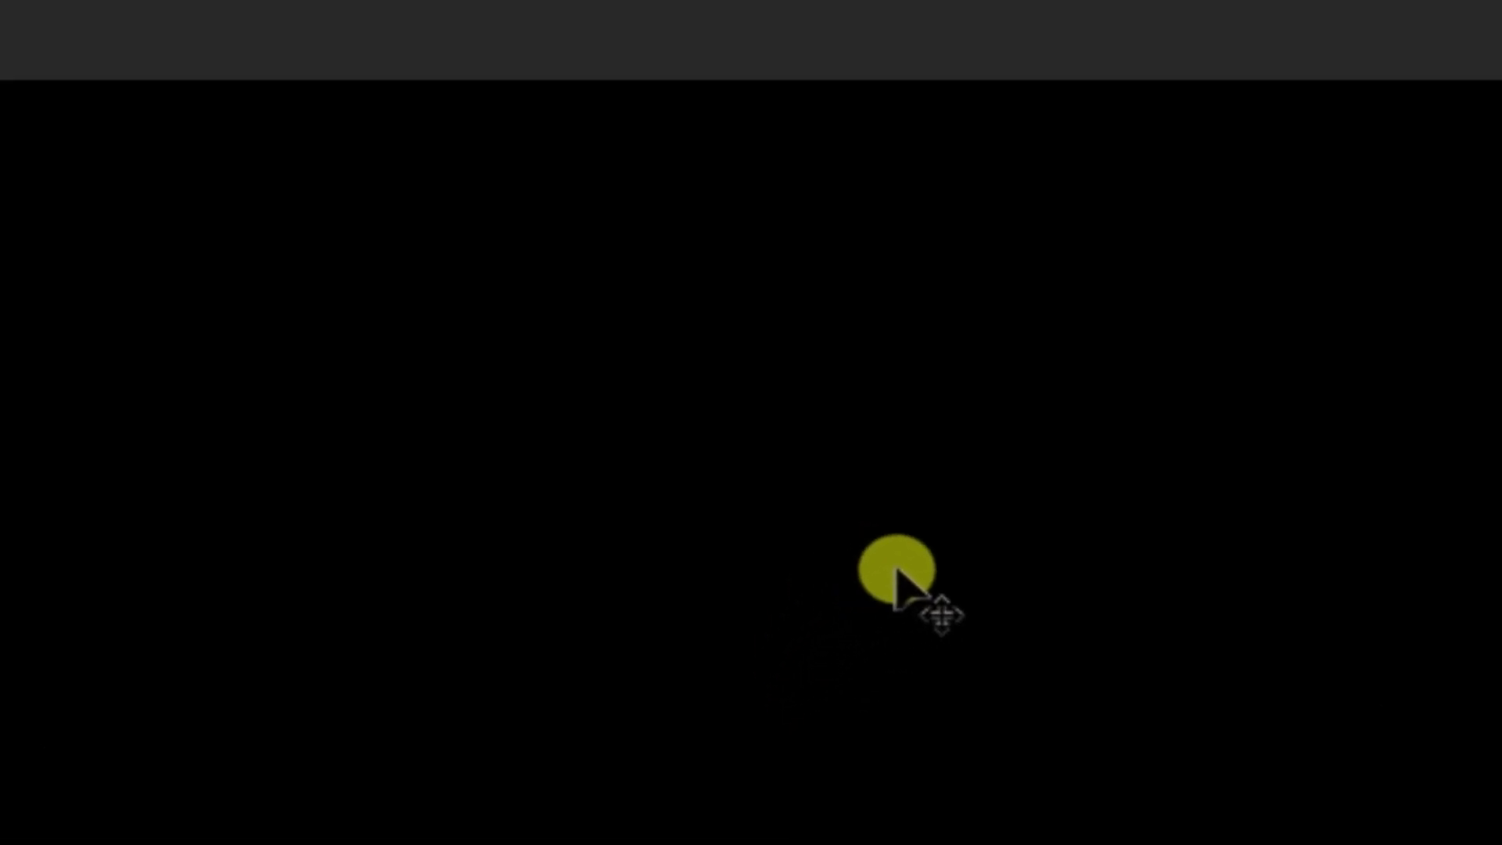
# Step: Add a 72 pt Cooper Black text layer reading "COOL" and move it to the upper middle of the canvas
pyautogui.click(40, 339)
pyautogui.click(397, 336)
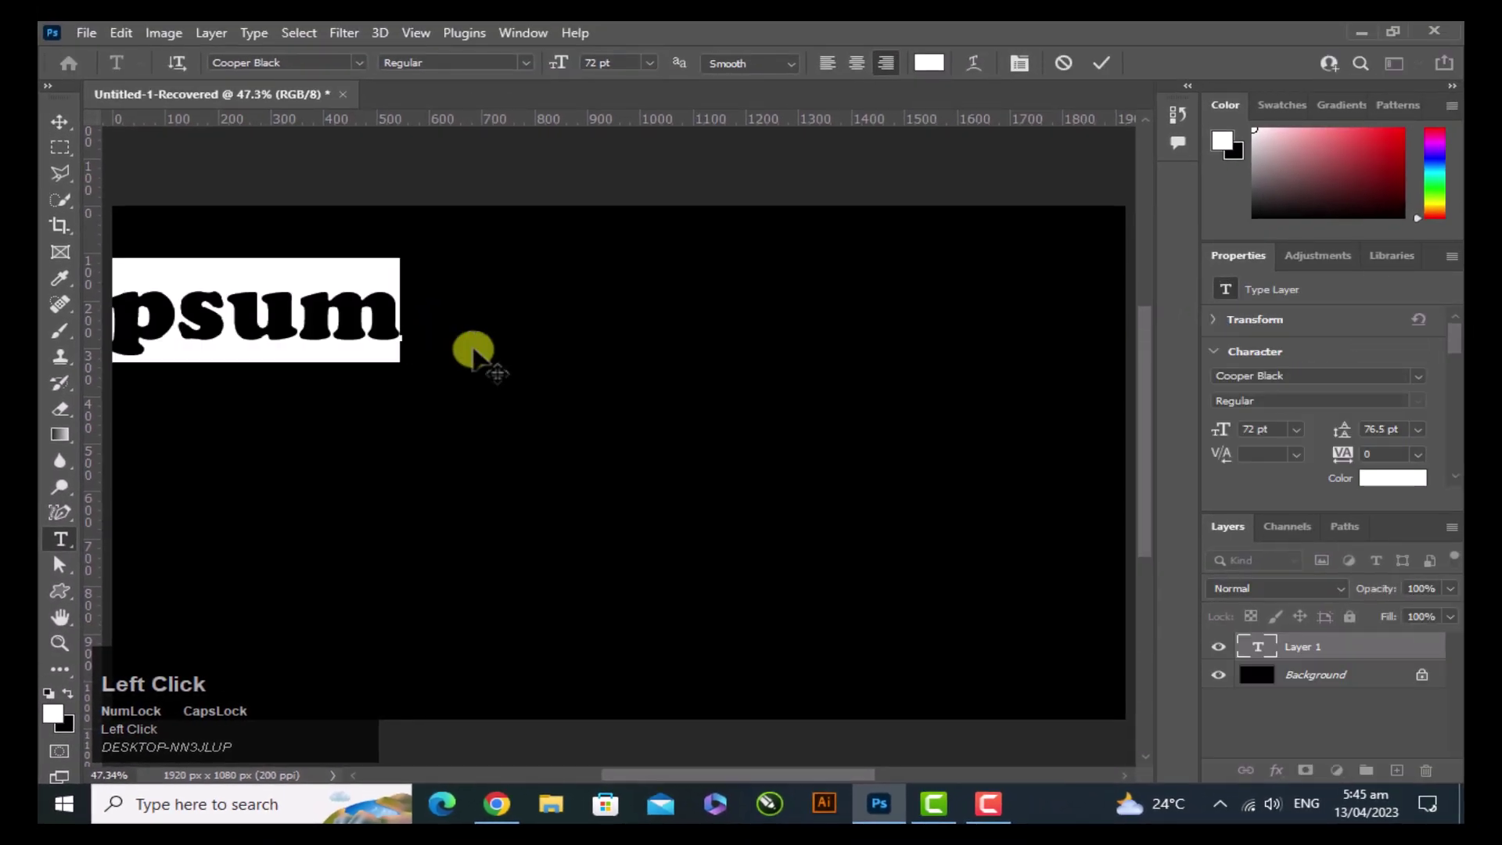
pyautogui.write('COOL')
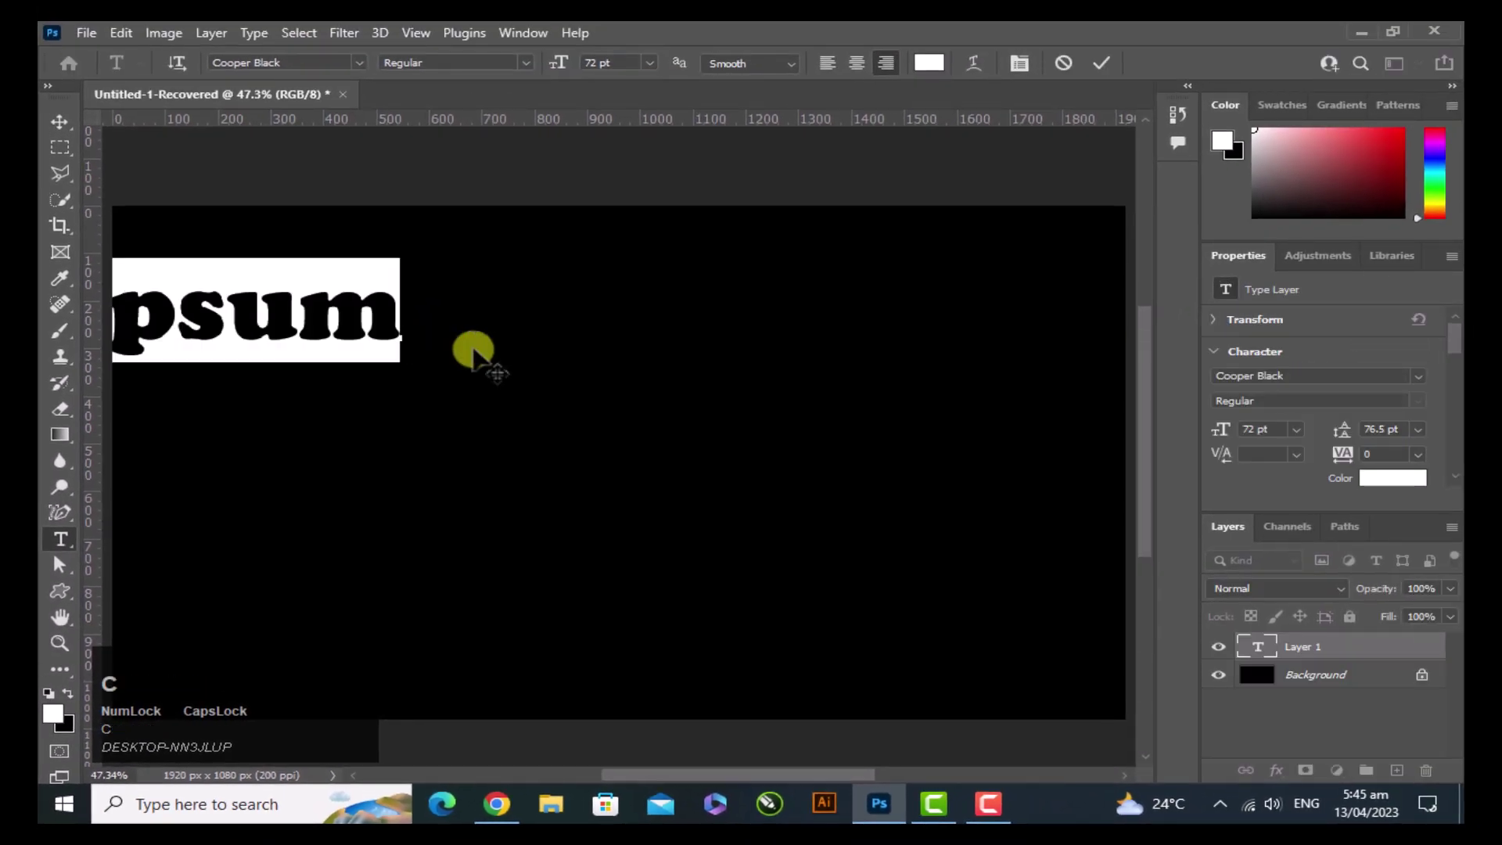
pyautogui.click(54, 117)
pyautogui.moveTo(325, 296); pyautogui.dragTo(763, 319)
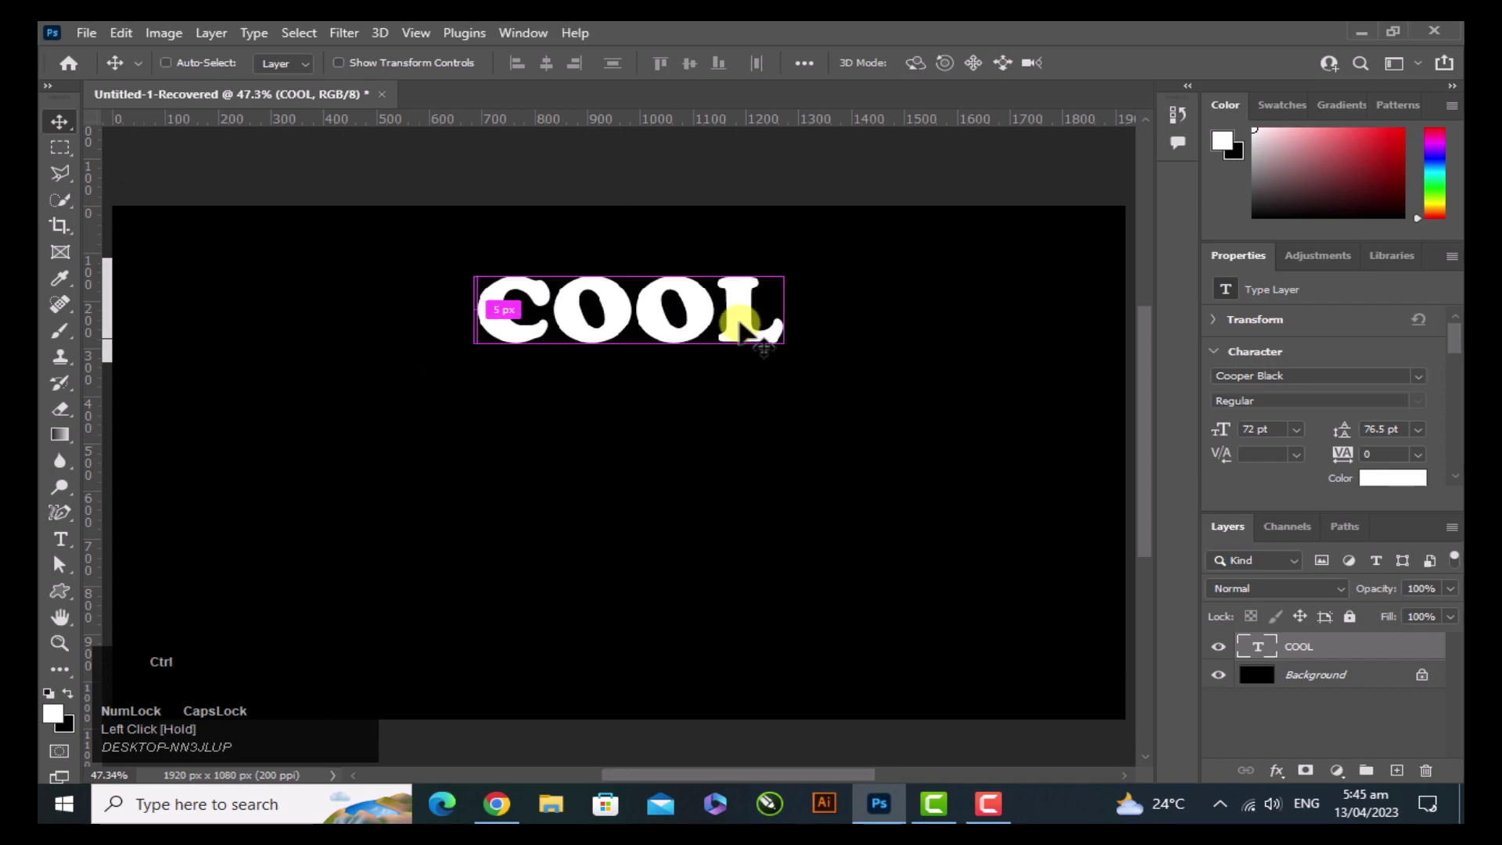
# Step: Scale the COOL text up to about 141 pt and centre it in the upper part of the canvas
pyautogui.hotkey('ctrl', 't')
pyautogui.moveTo(479, 364); pyautogui.dragTo(209, 496)
pyautogui.moveTo(694, 399); pyautogui.dragTo(853, 358)
pyautogui.doubleClick(849, 348)
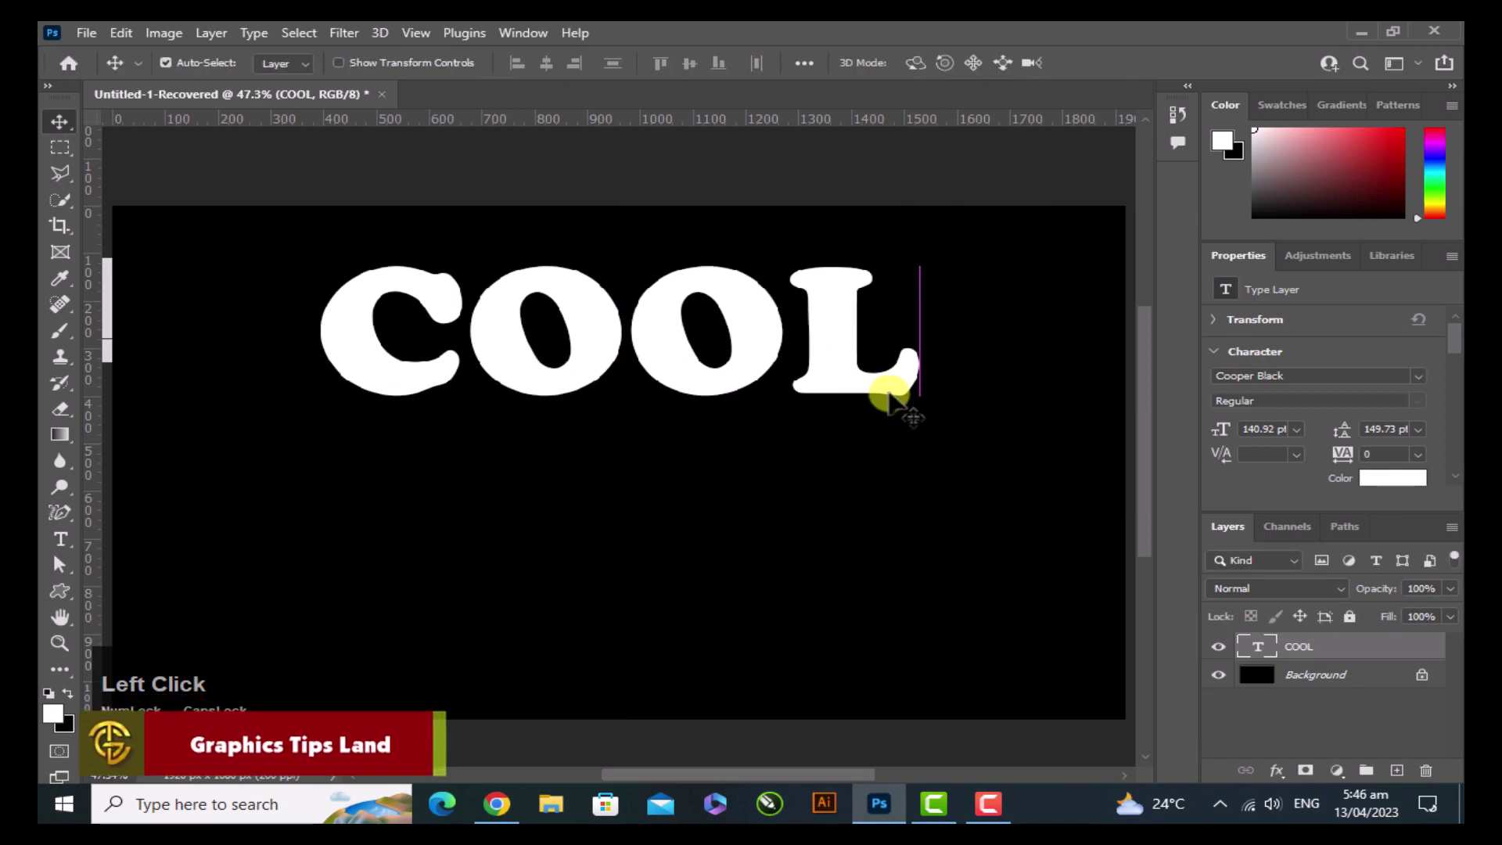
# Step: Select the whole COOL text, keep Cooper Black Regular as its font, and set its tracking to -20
pyautogui.doubleClick(488, 329)
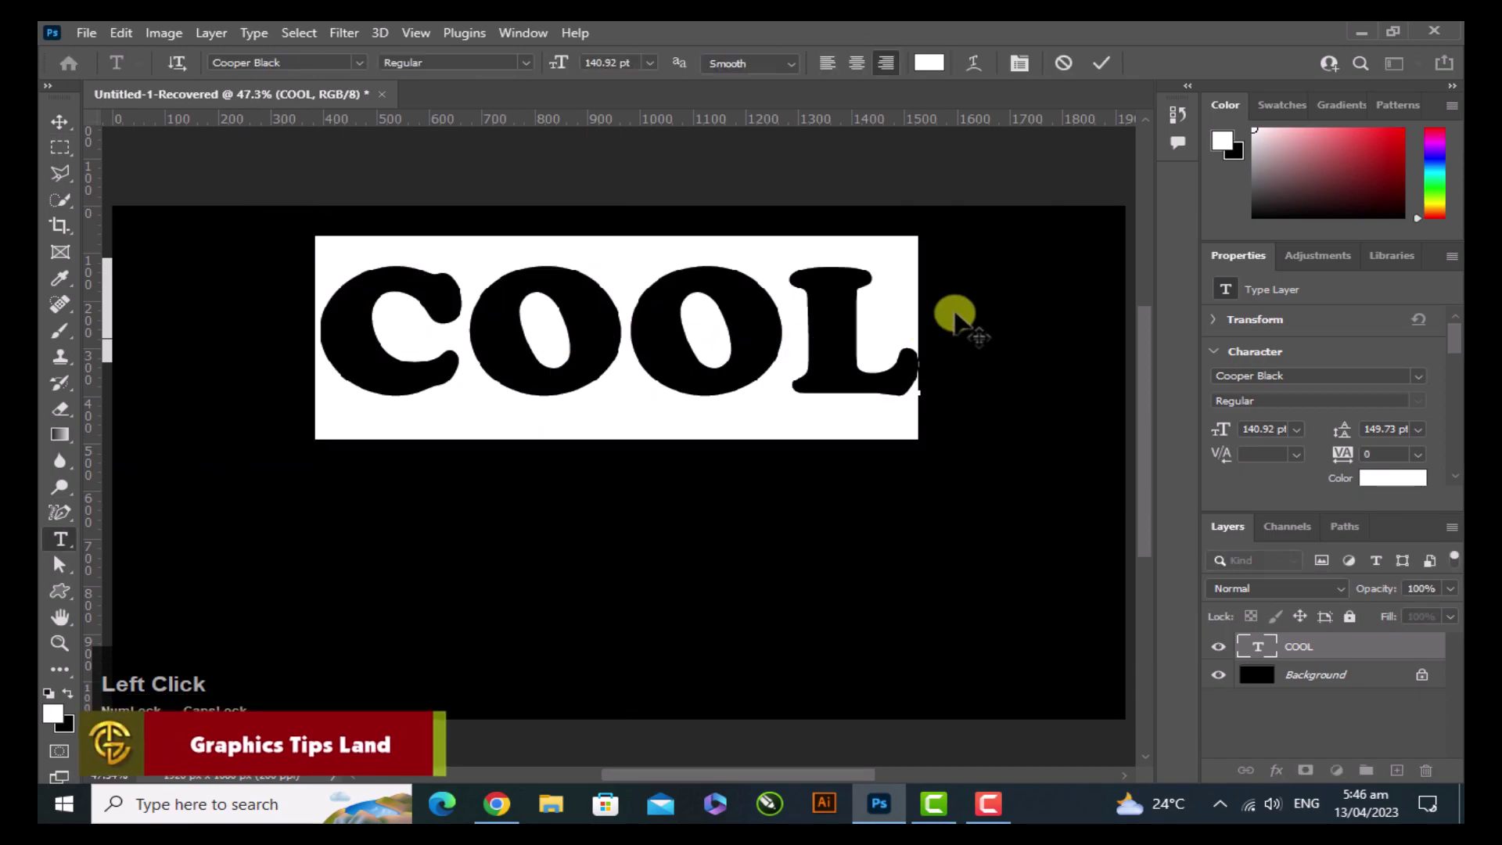
pyautogui.hotkey('ctrl', 't')
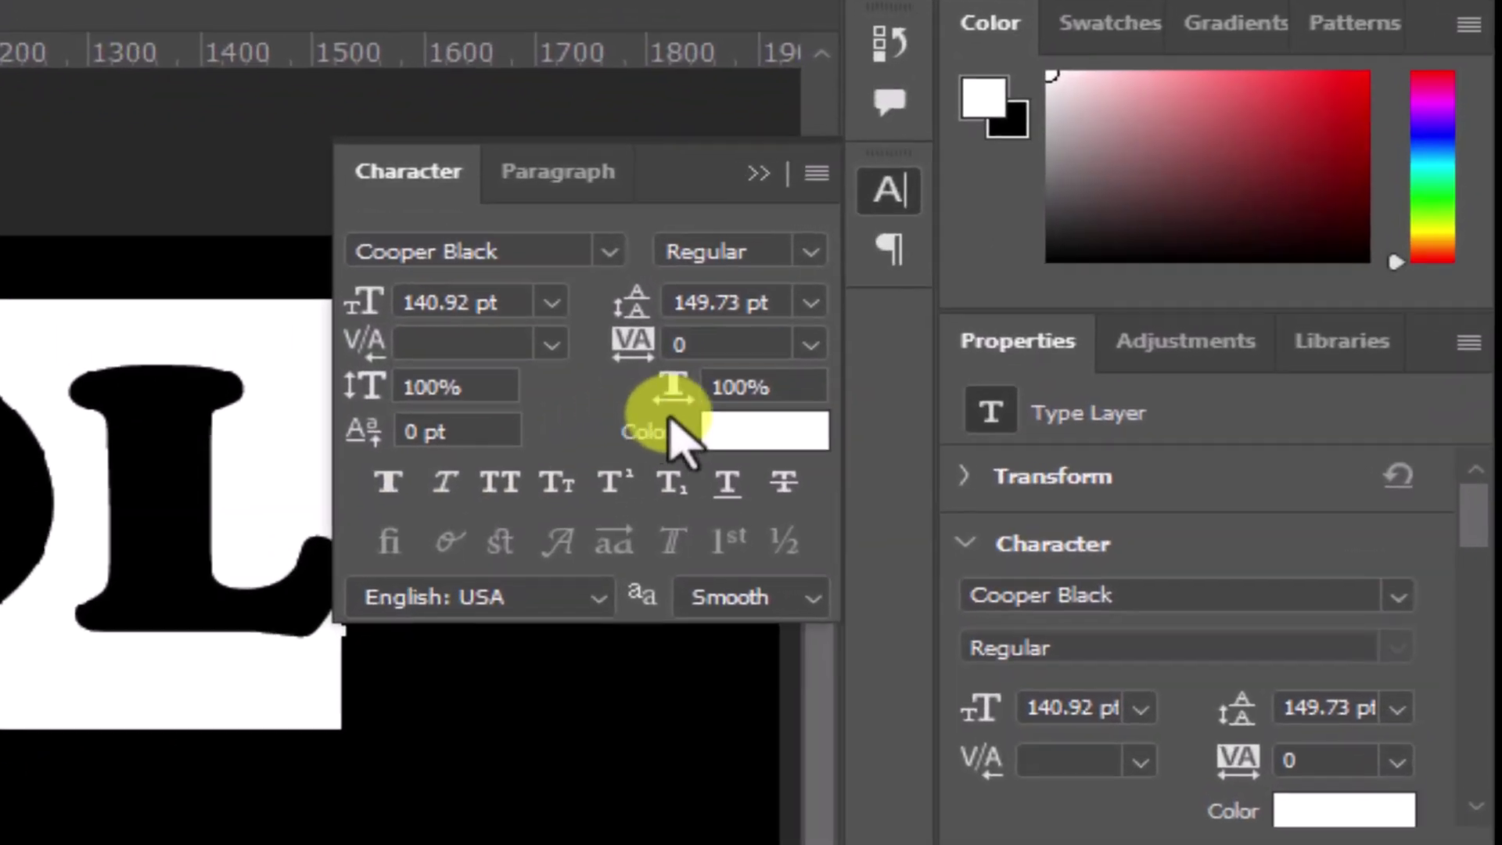
pyautogui.click(530, 247)
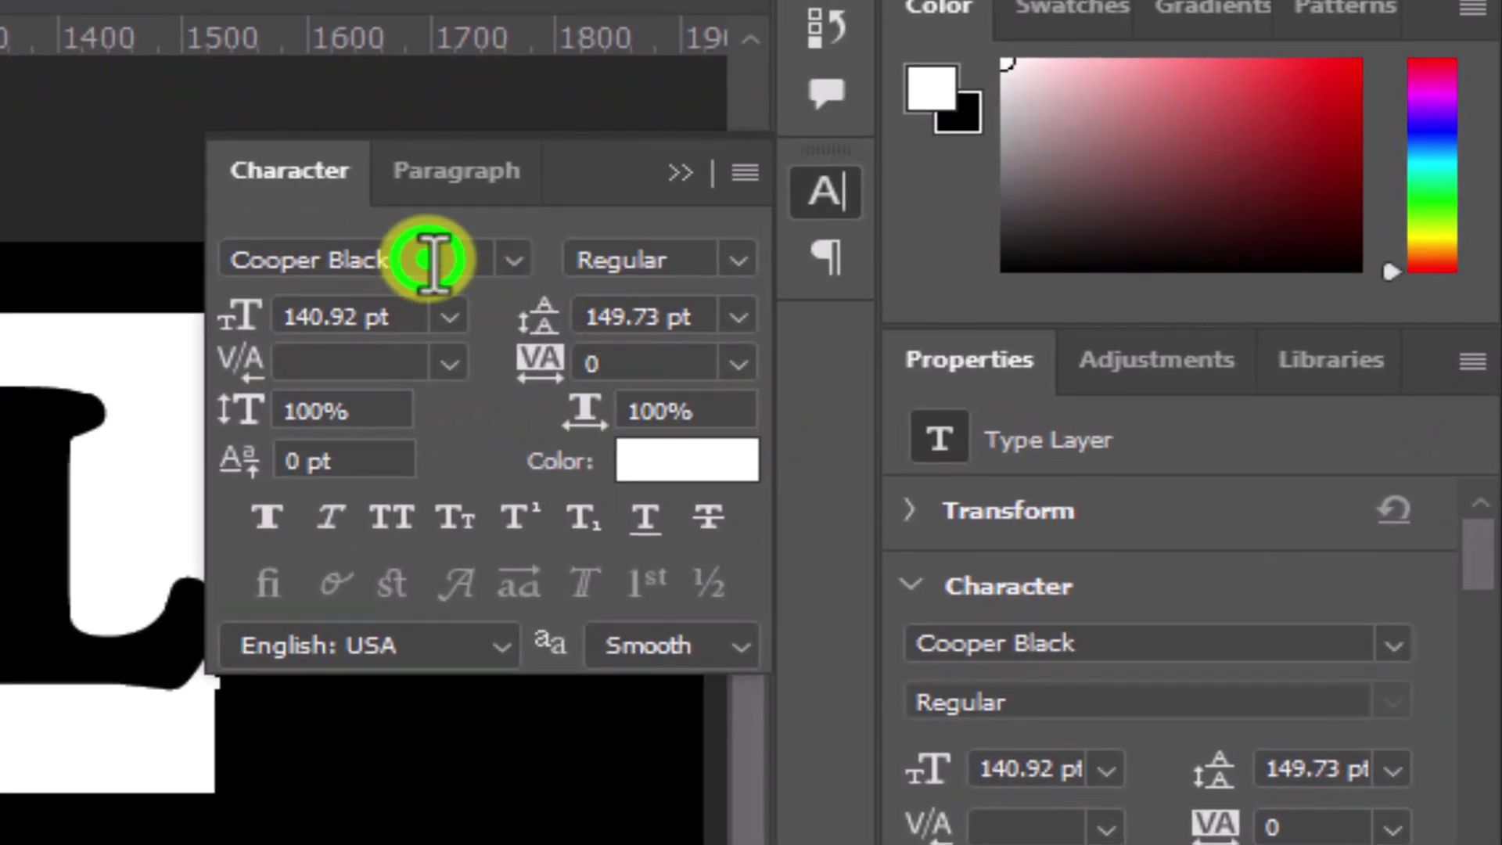
pyautogui.click(810, 253)
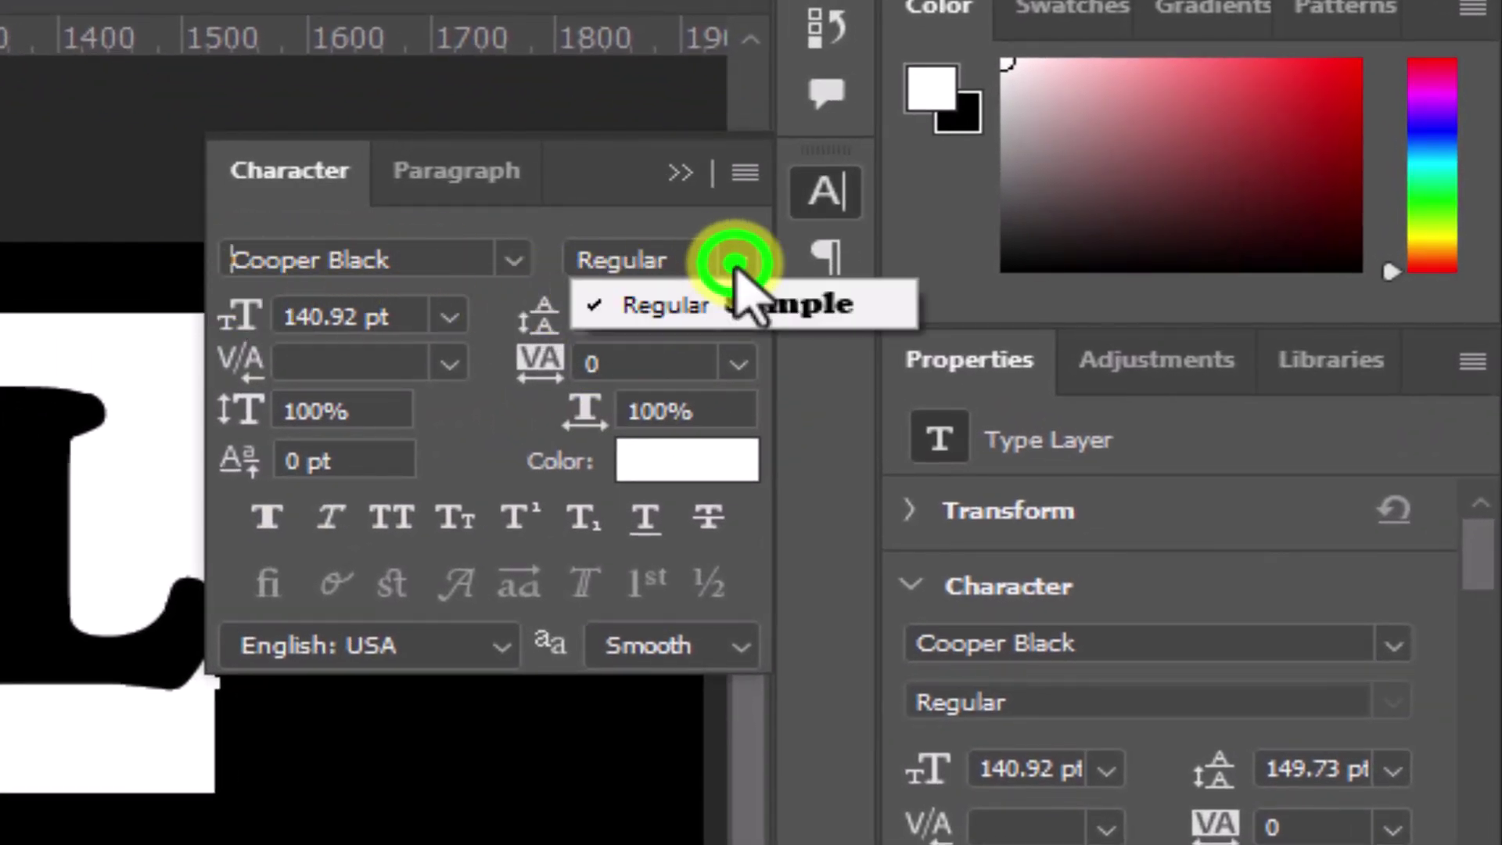
pyautogui.click(688, 295)
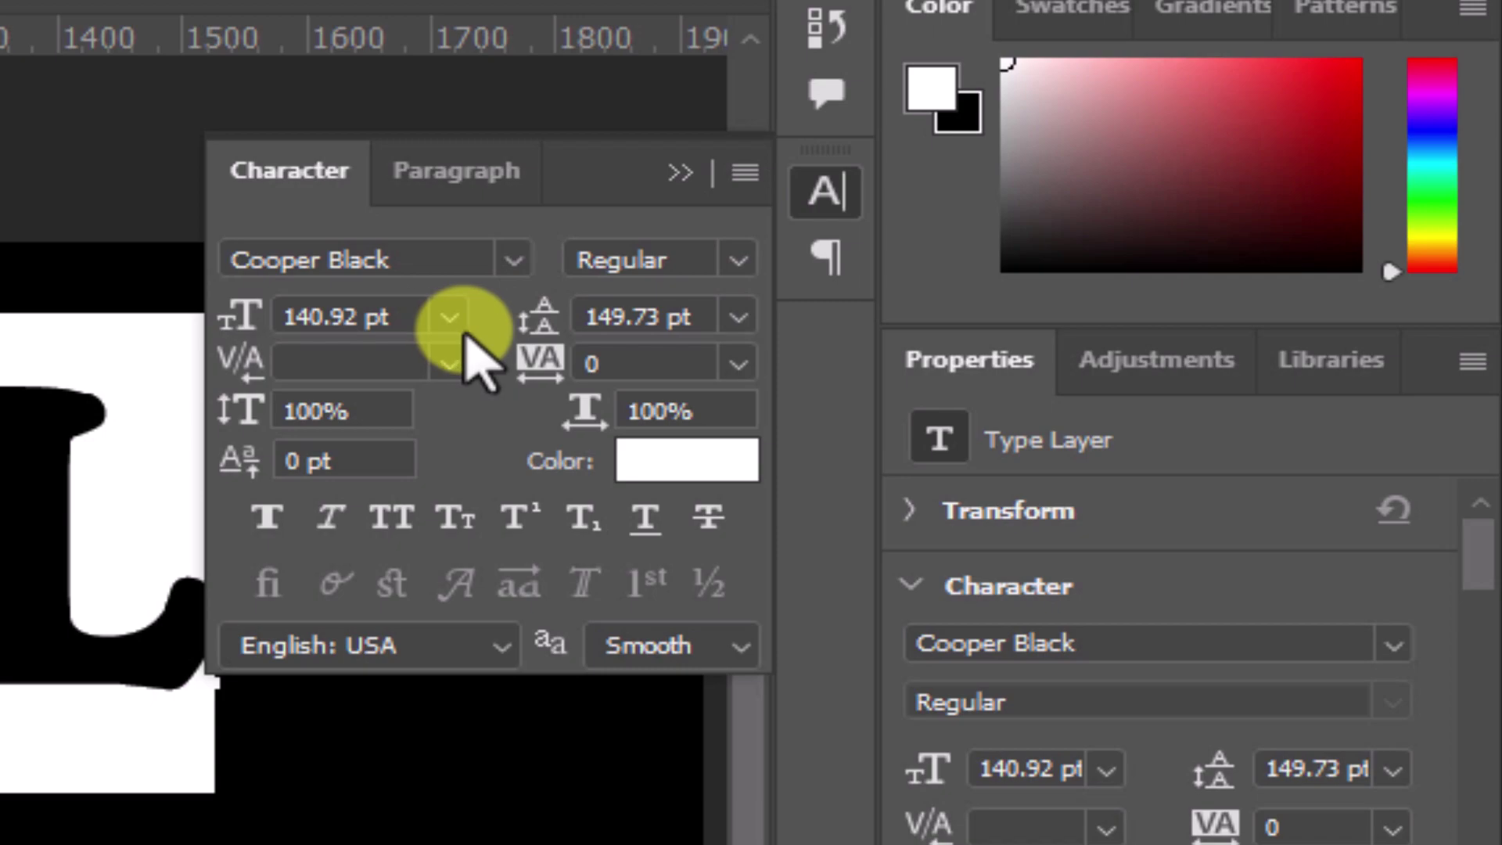
pyautogui.click(637, 362)
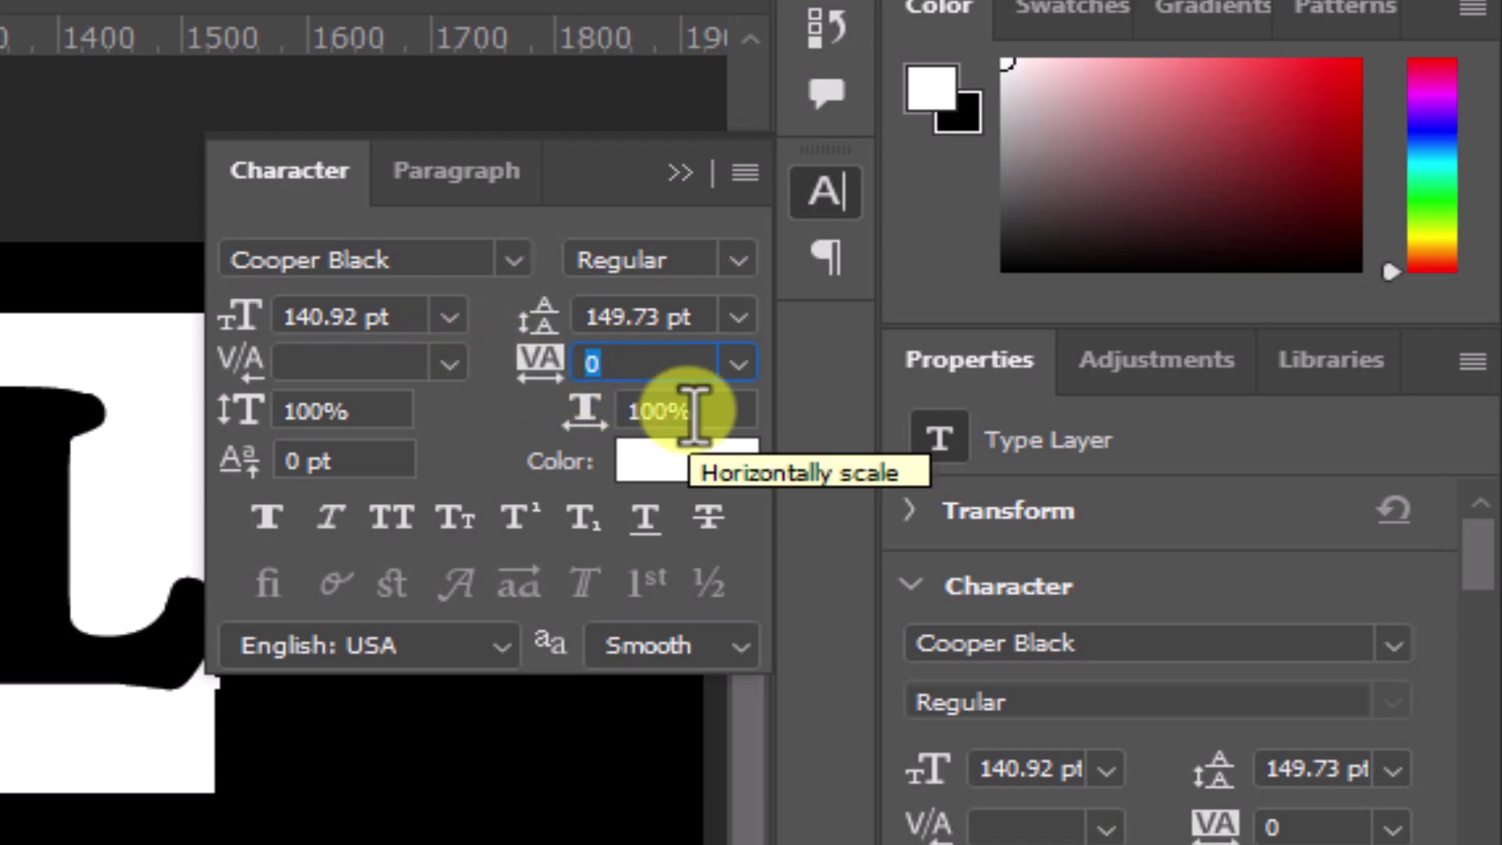
pyautogui.press('Tab')
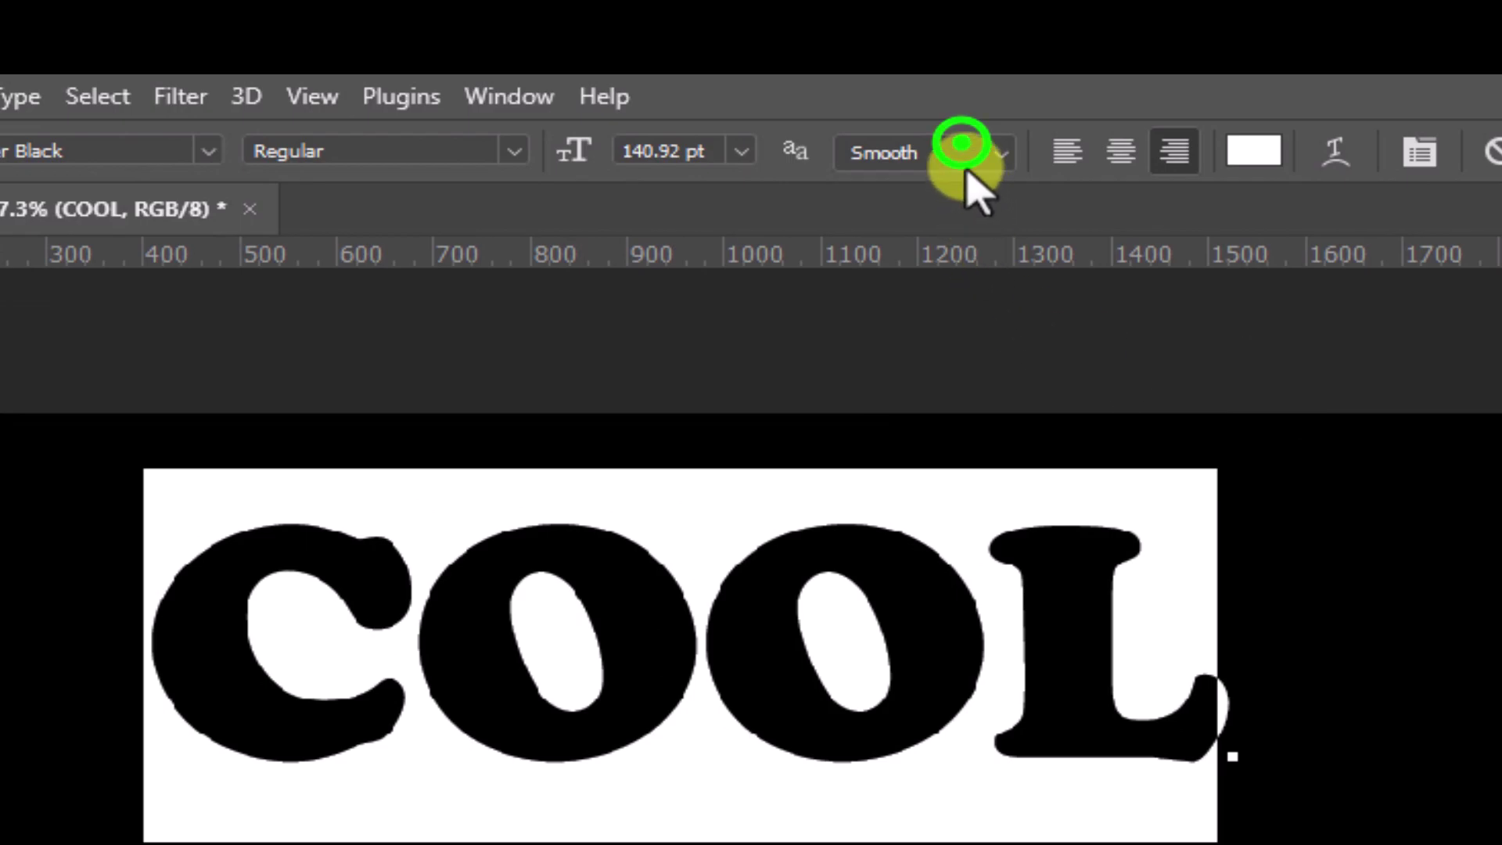
# Step: Choose Smooth anti-aliasing for the COOL text and commit the text edit
pyautogui.click(963, 148)
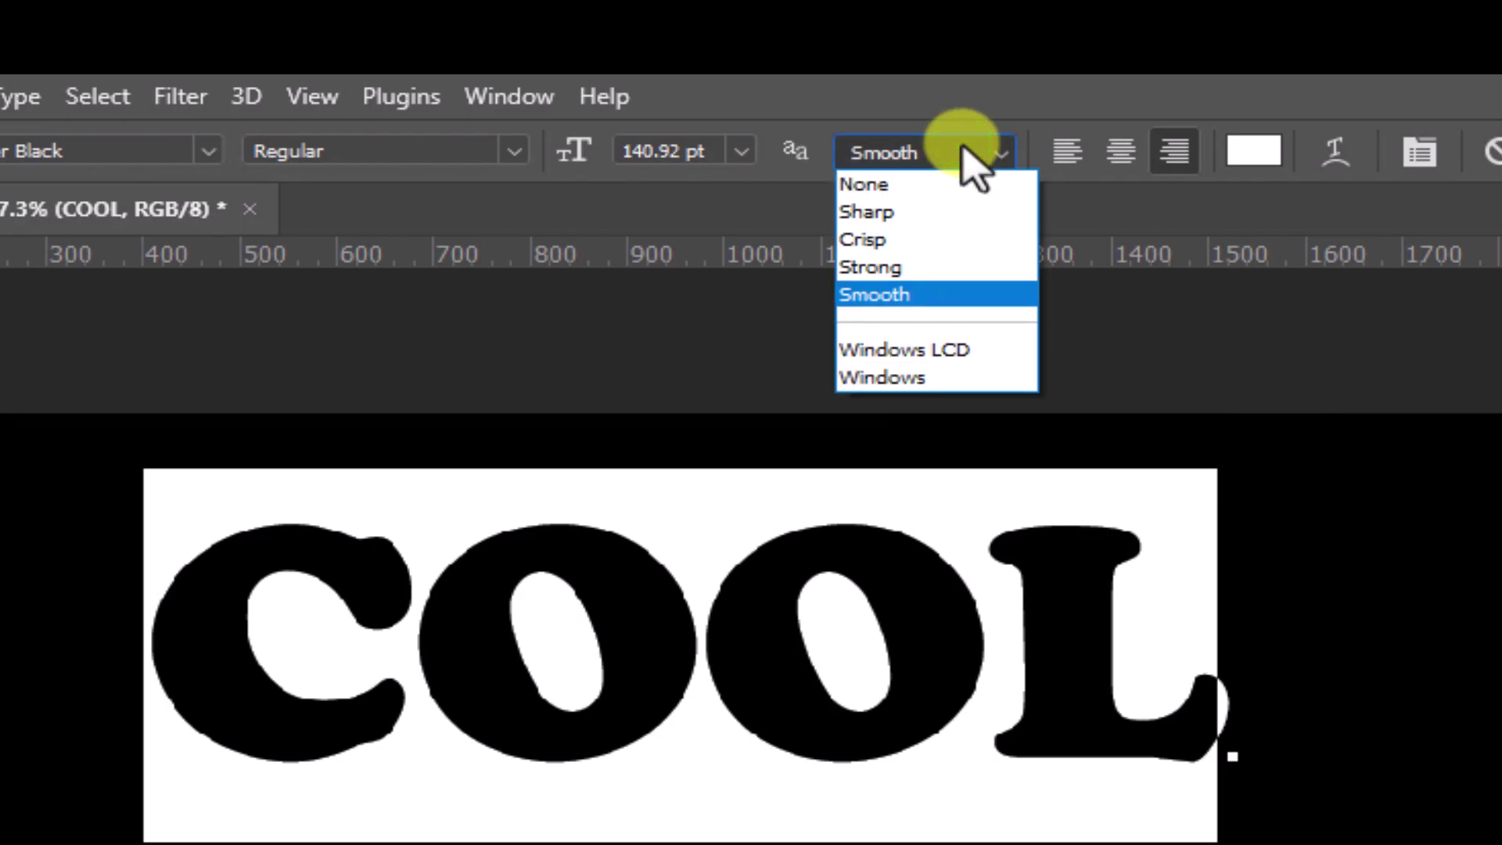
pyautogui.click(926, 304)
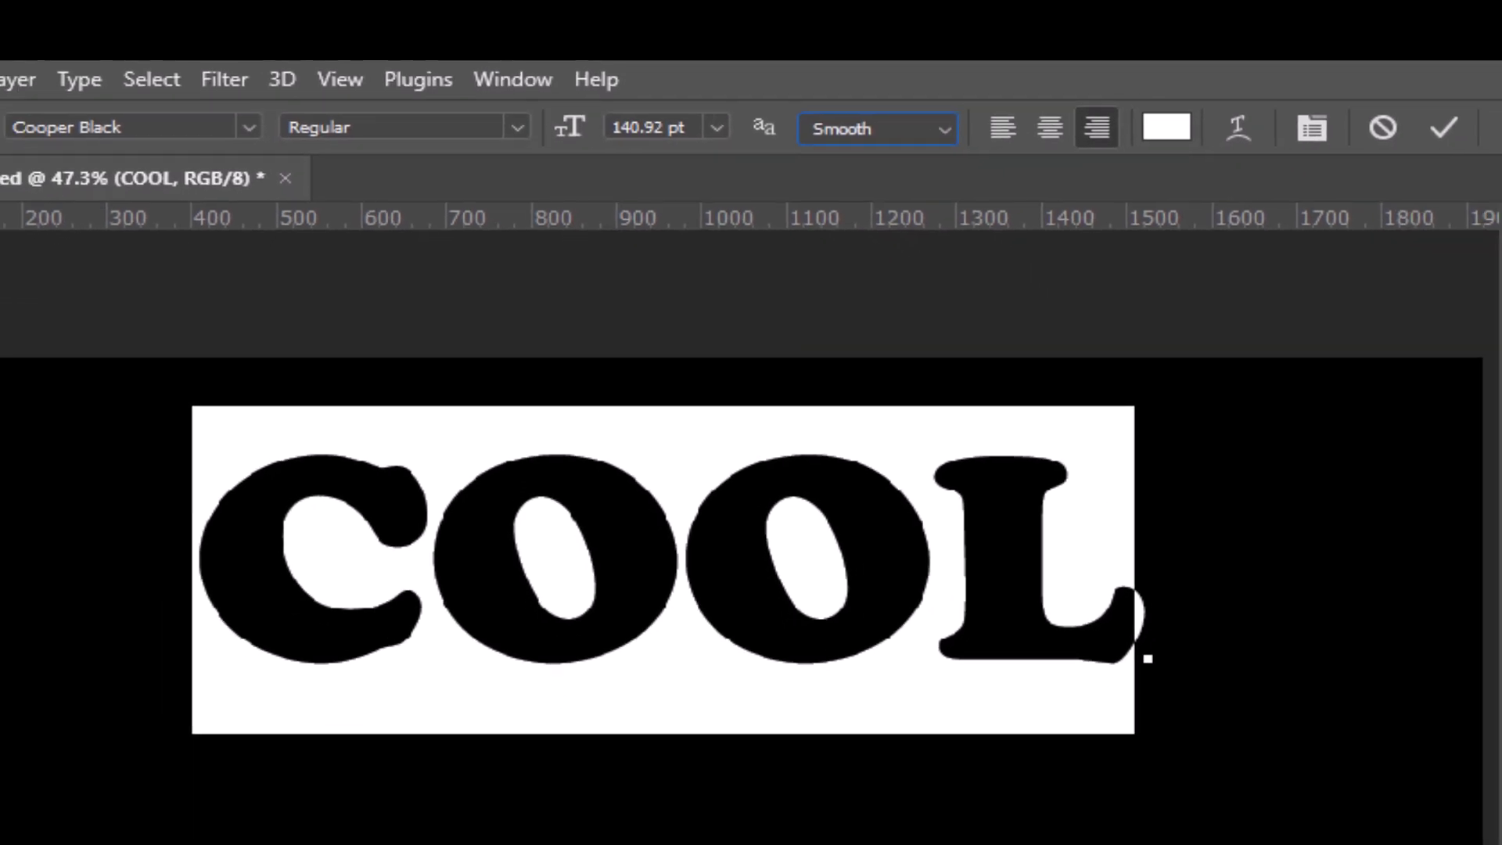
pyautogui.click(0, 259)
pyautogui.click(741, 571)
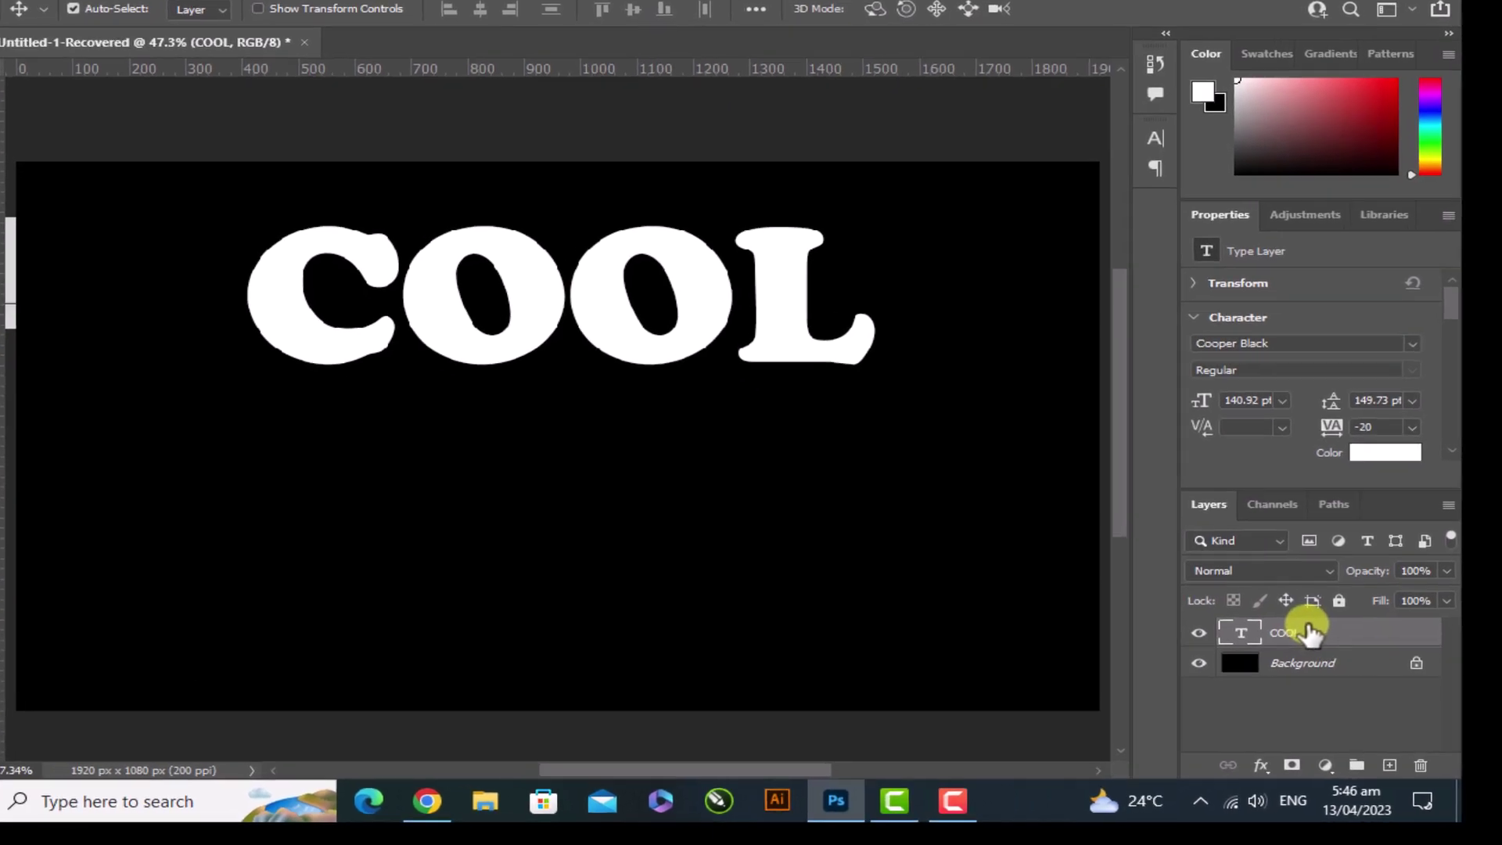
# Step: Add a gradient fill layer above the COOL text using the Iridescent_15 preset from the Iridescent group
pyautogui.click(1336, 770)
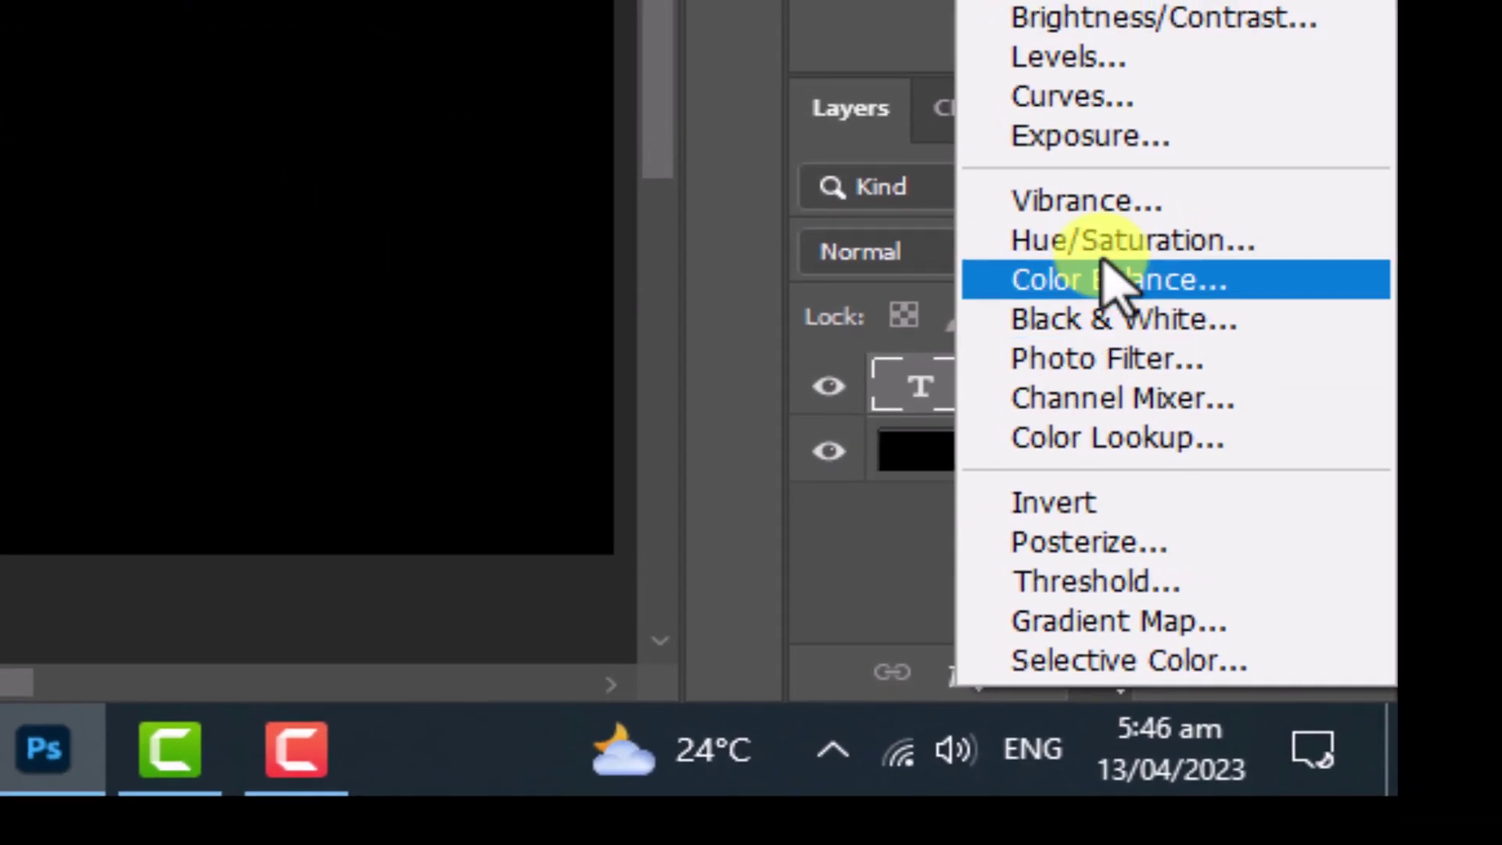
pyautogui.click(1187, 157)
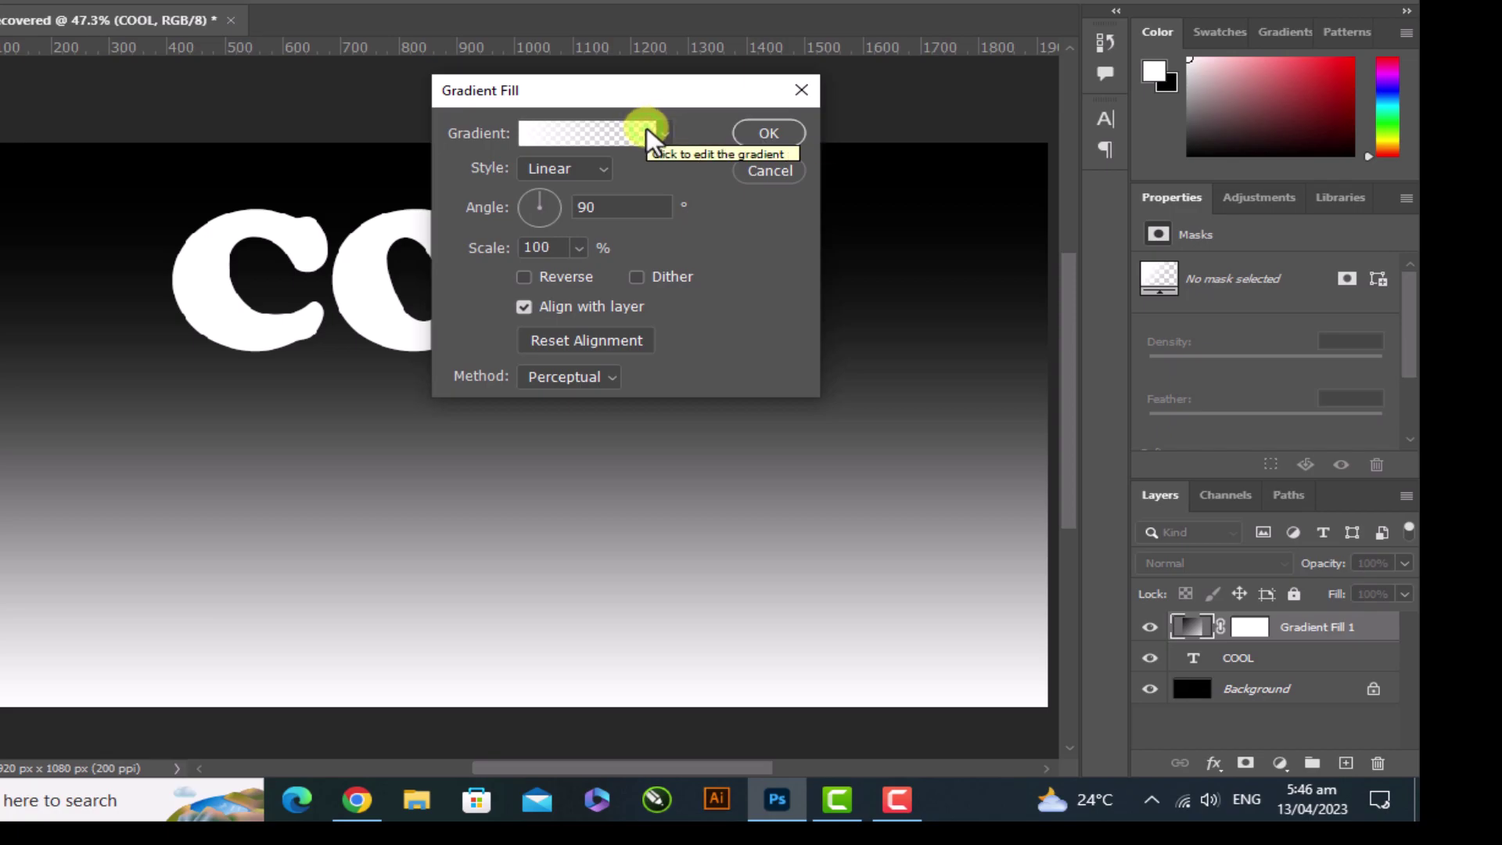
pyautogui.click(647, 129)
pyautogui.scroll(-1, 520, 289)
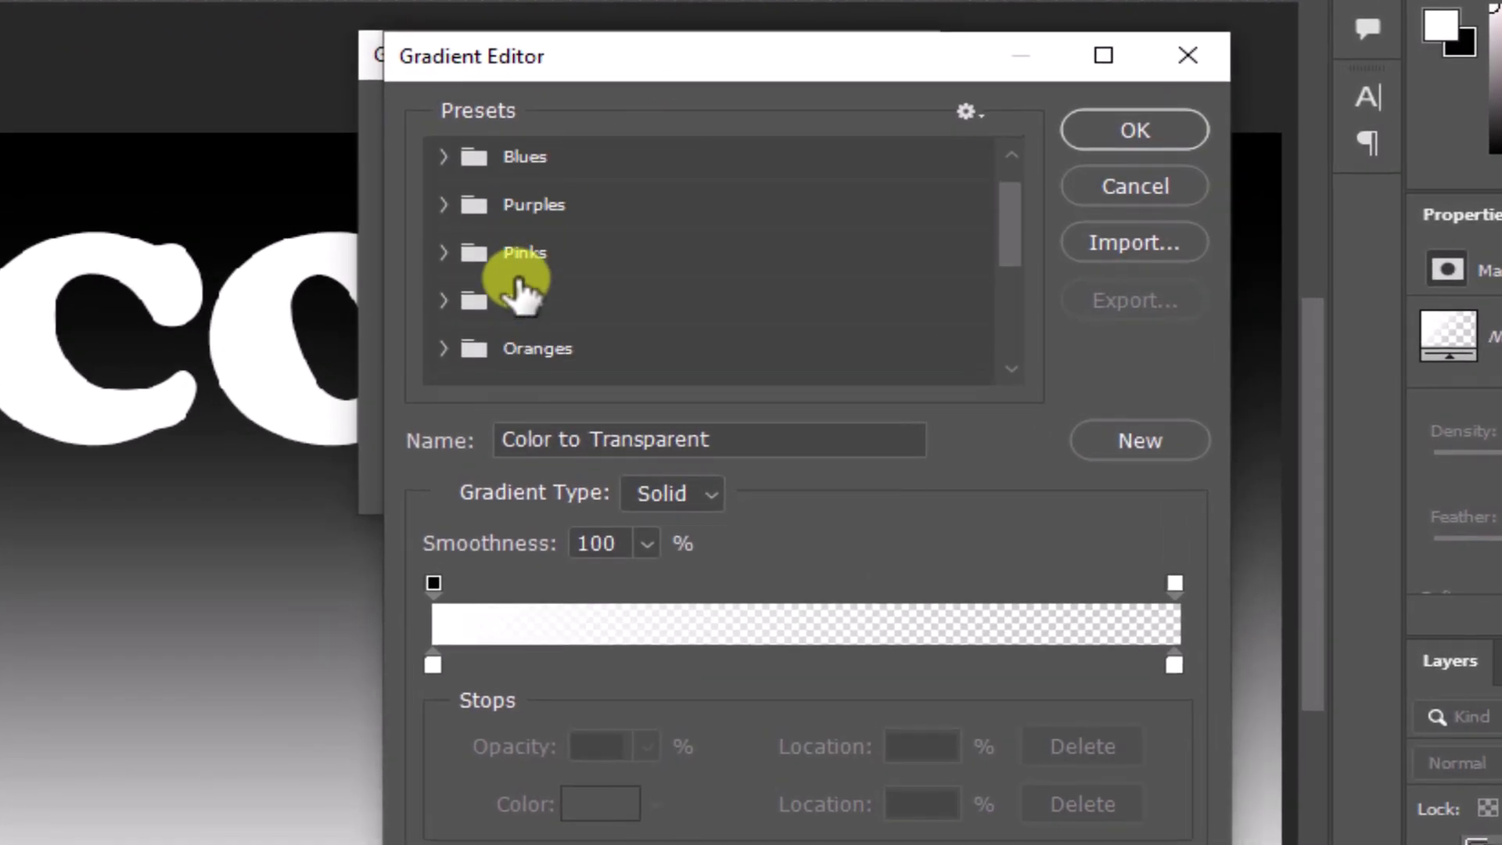
pyautogui.scroll(-5, 524, 286)
pyautogui.click(444, 266)
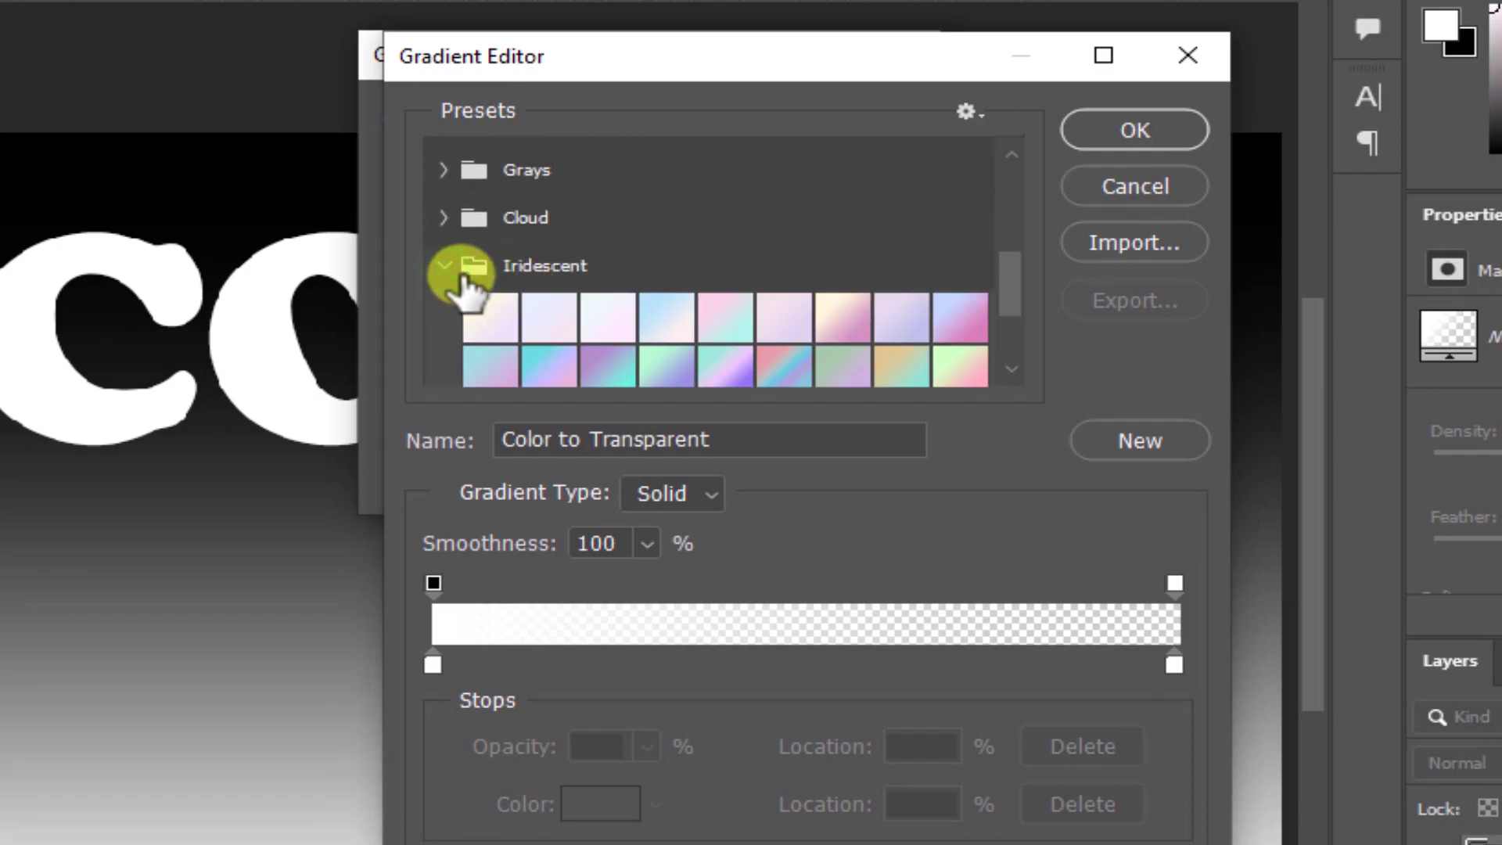
pyautogui.scroll(-2, 705, 329)
pyautogui.click(783, 264)
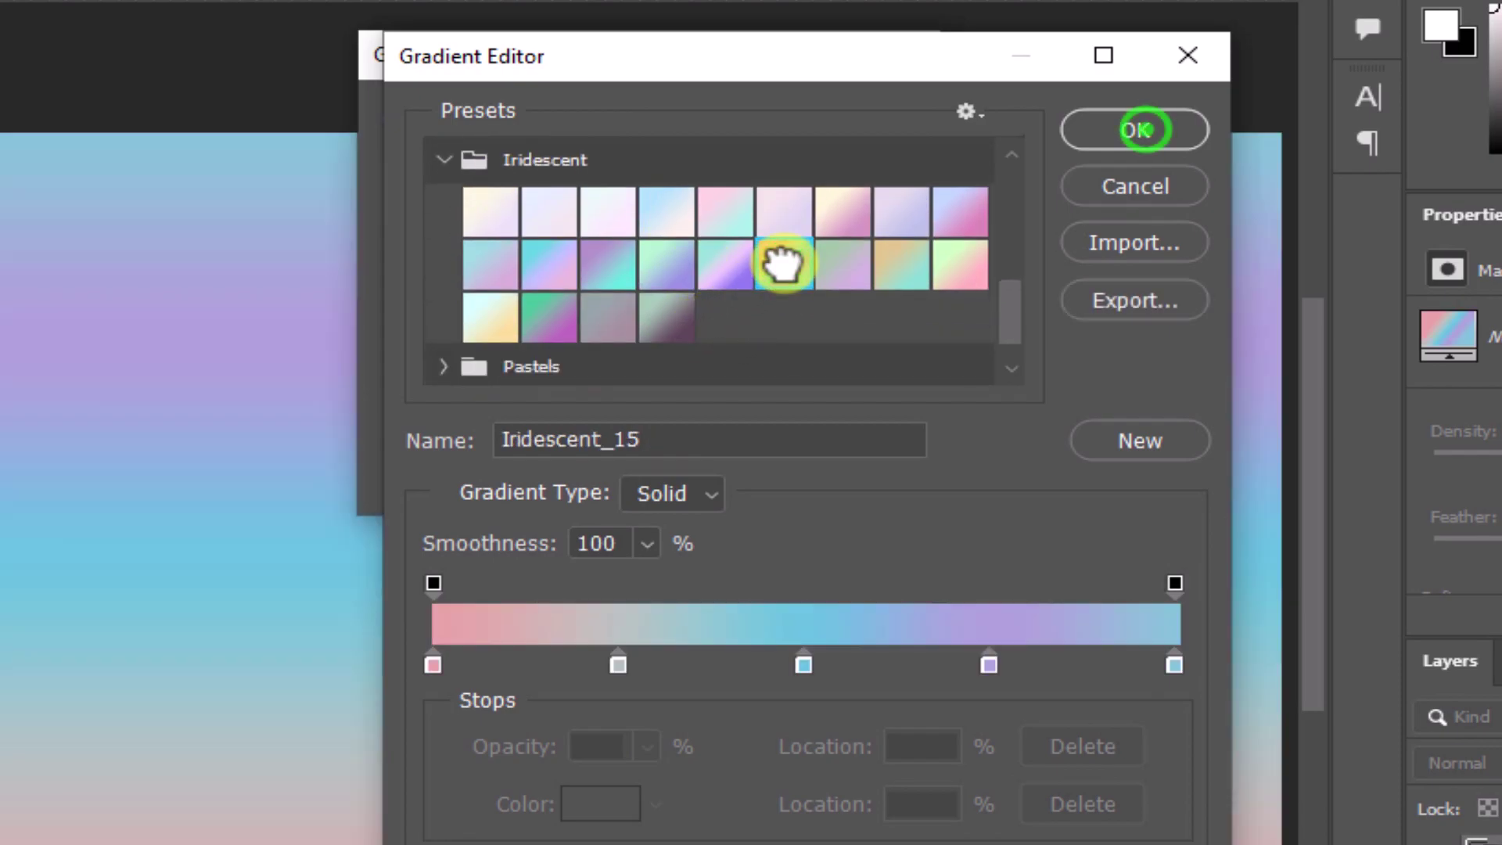
pyautogui.click(1146, 133)
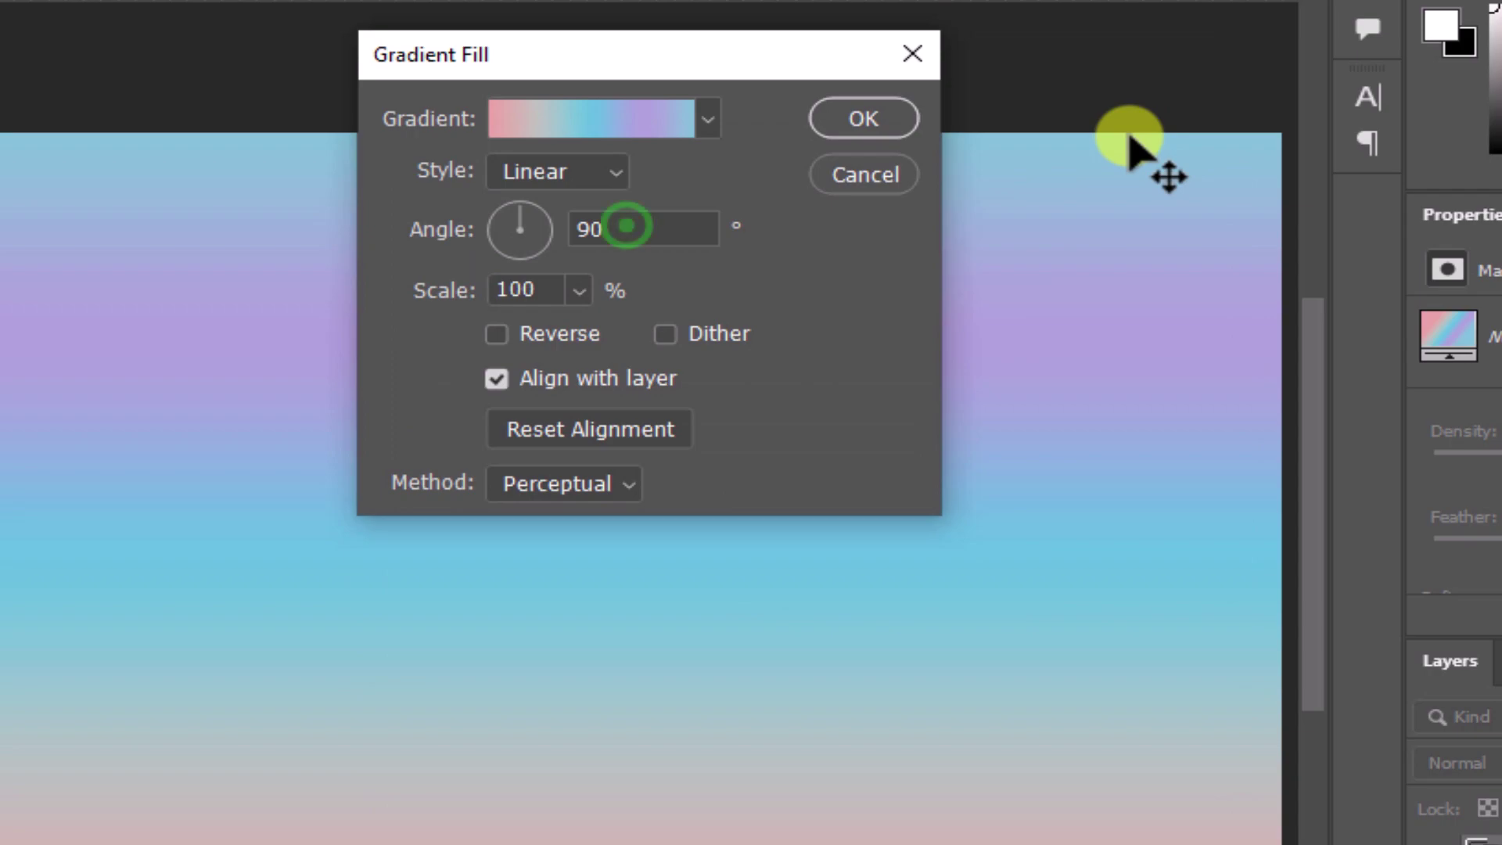
# Step: Set the gradient fill's angle to 0° at 100% scale, and clip the gradient layer to the COOL text
pyautogui.moveTo(689, 229); pyautogui.dragTo(545, 232)
pyautogui.write('0')
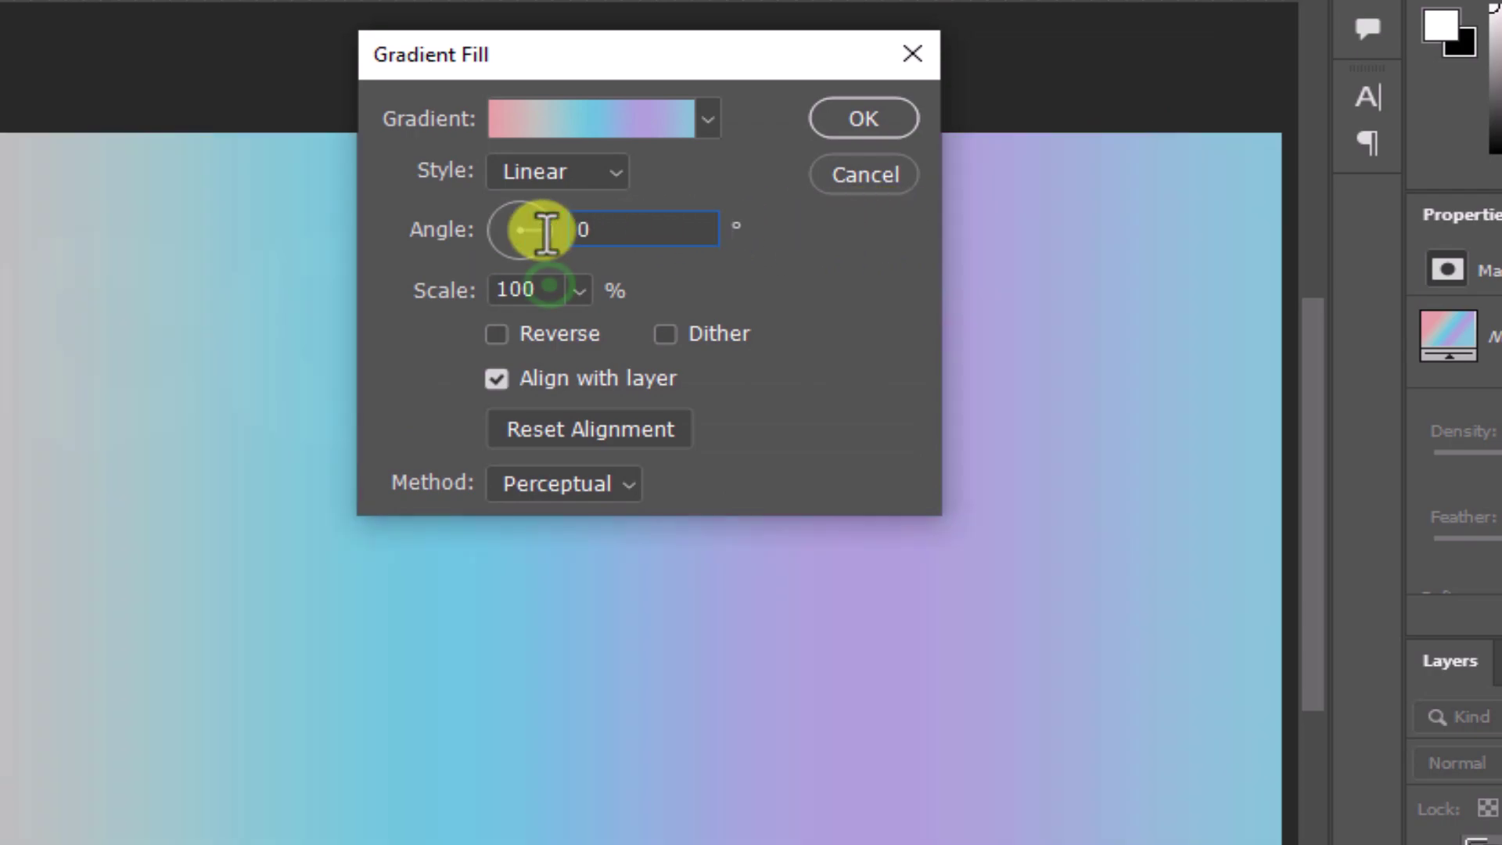
pyautogui.moveTo(577, 291); pyautogui.dragTo(454, 291)
pyautogui.click(861, 121)
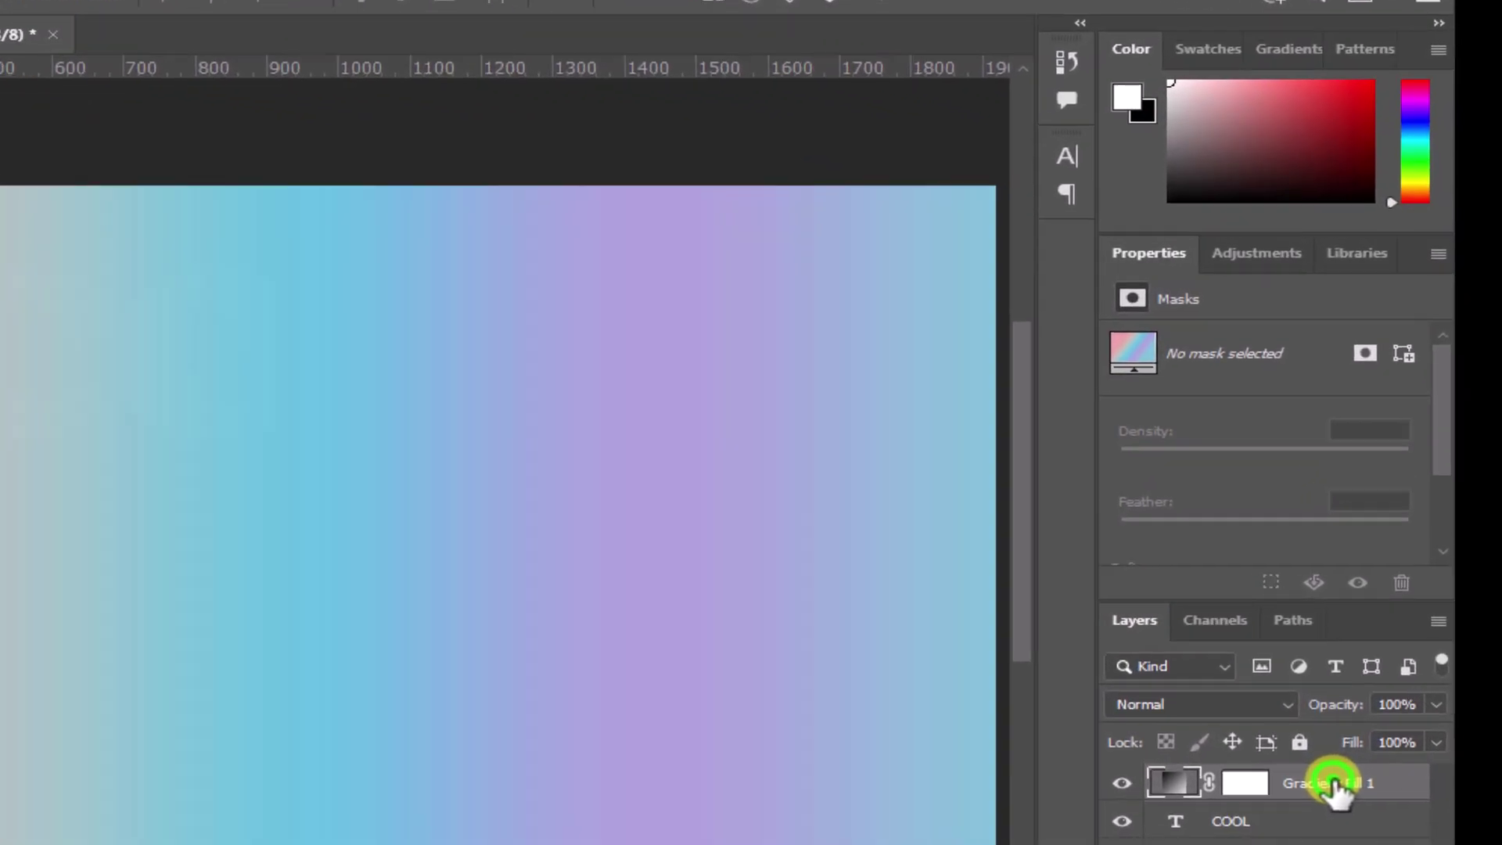
pyautogui.rightClick(1377, 646)
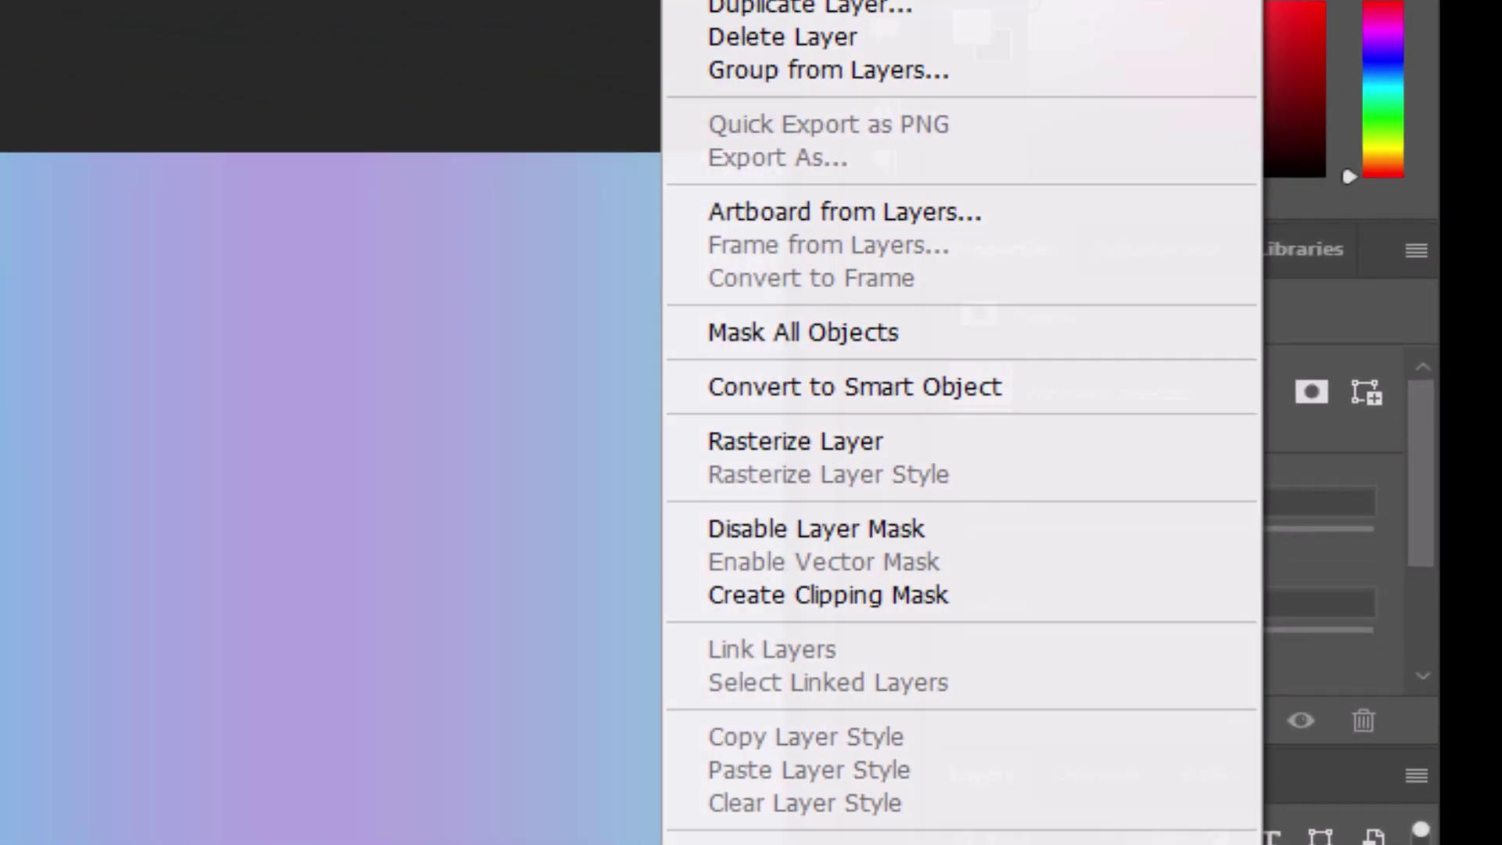
pyautogui.click(865, 598)
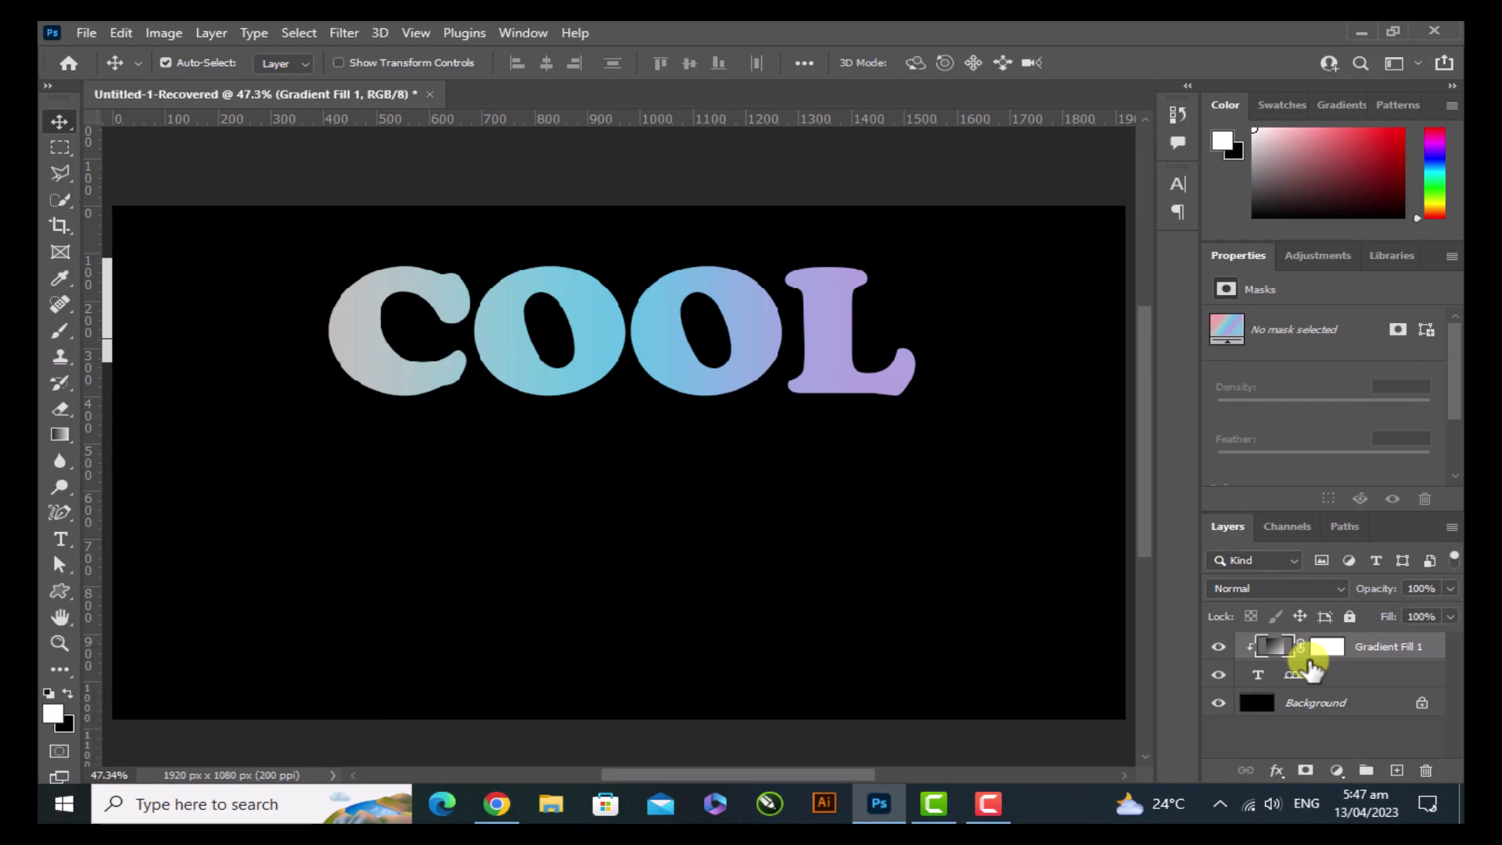
# Step: Enable Bevel & Emboss on the COOL text layer with the Inner Bevel style and Smooth technique
pyautogui.click(1322, 673)
pyautogui.click(1277, 770)
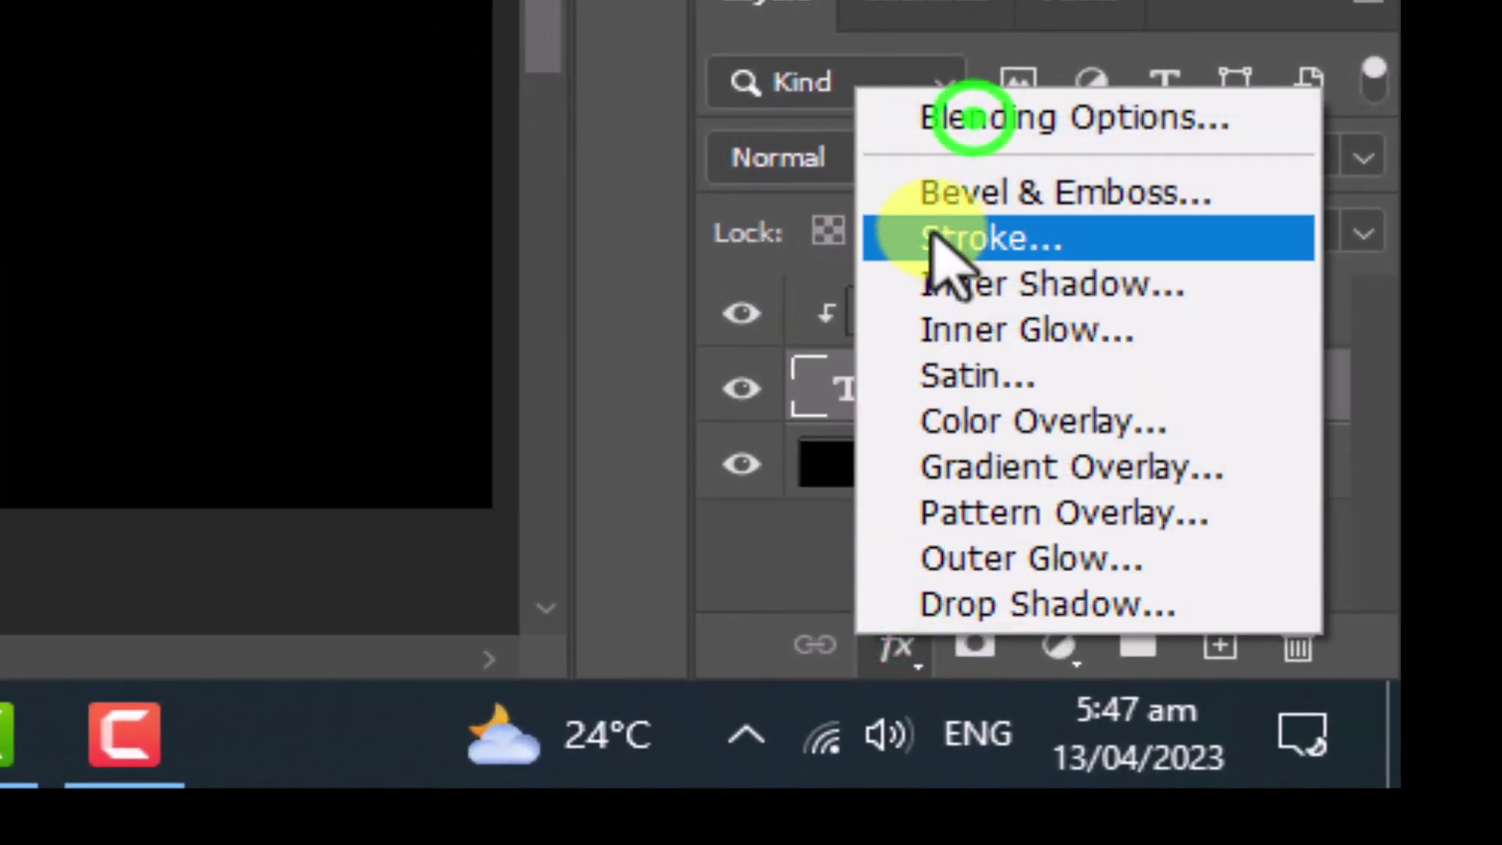
pyautogui.click(978, 122)
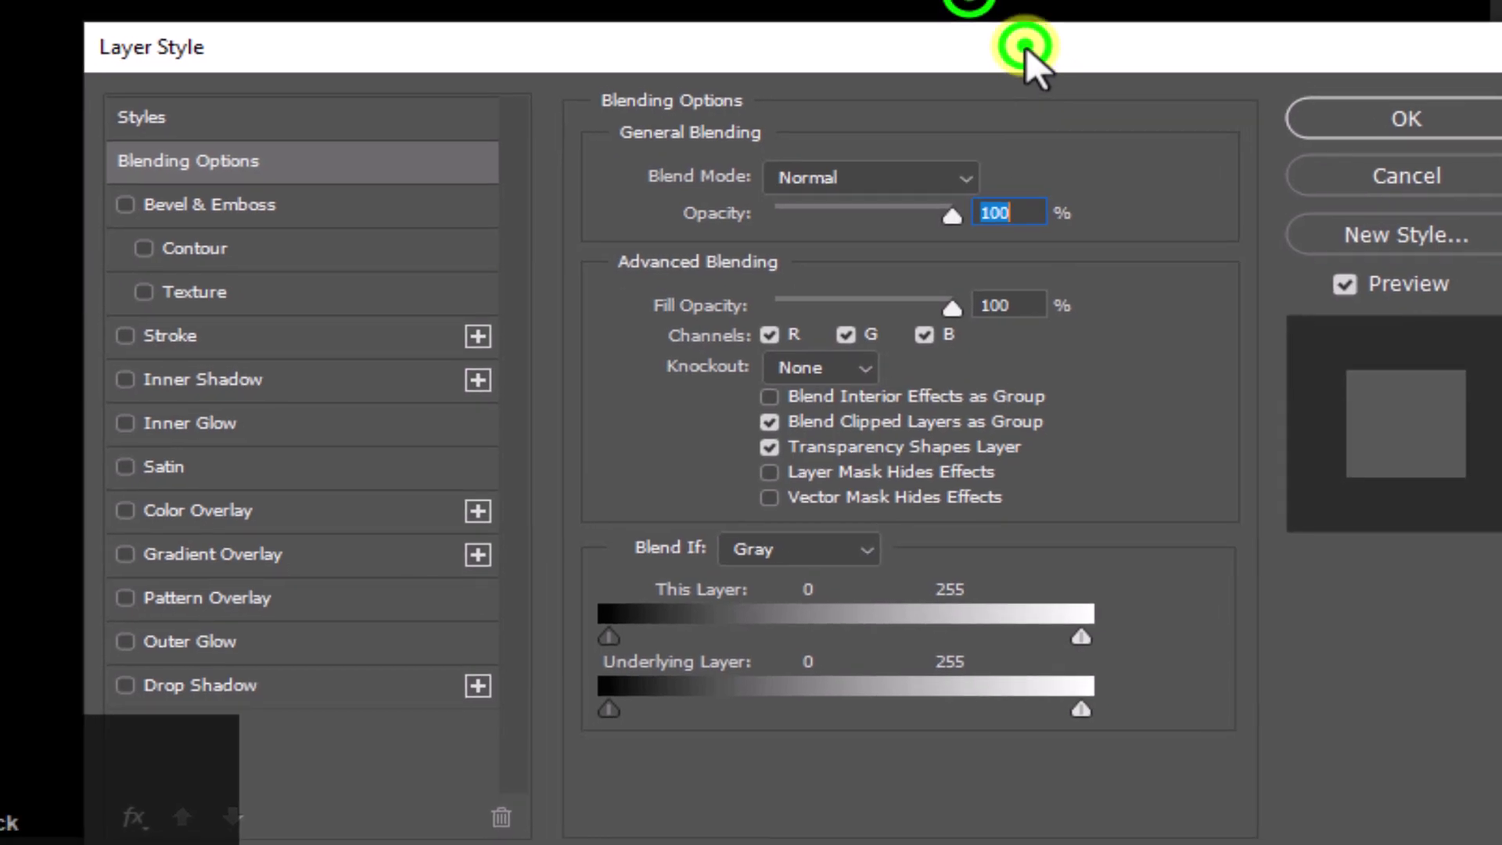
pyautogui.moveTo(1025, 47); pyautogui.dragTo(981, 0)
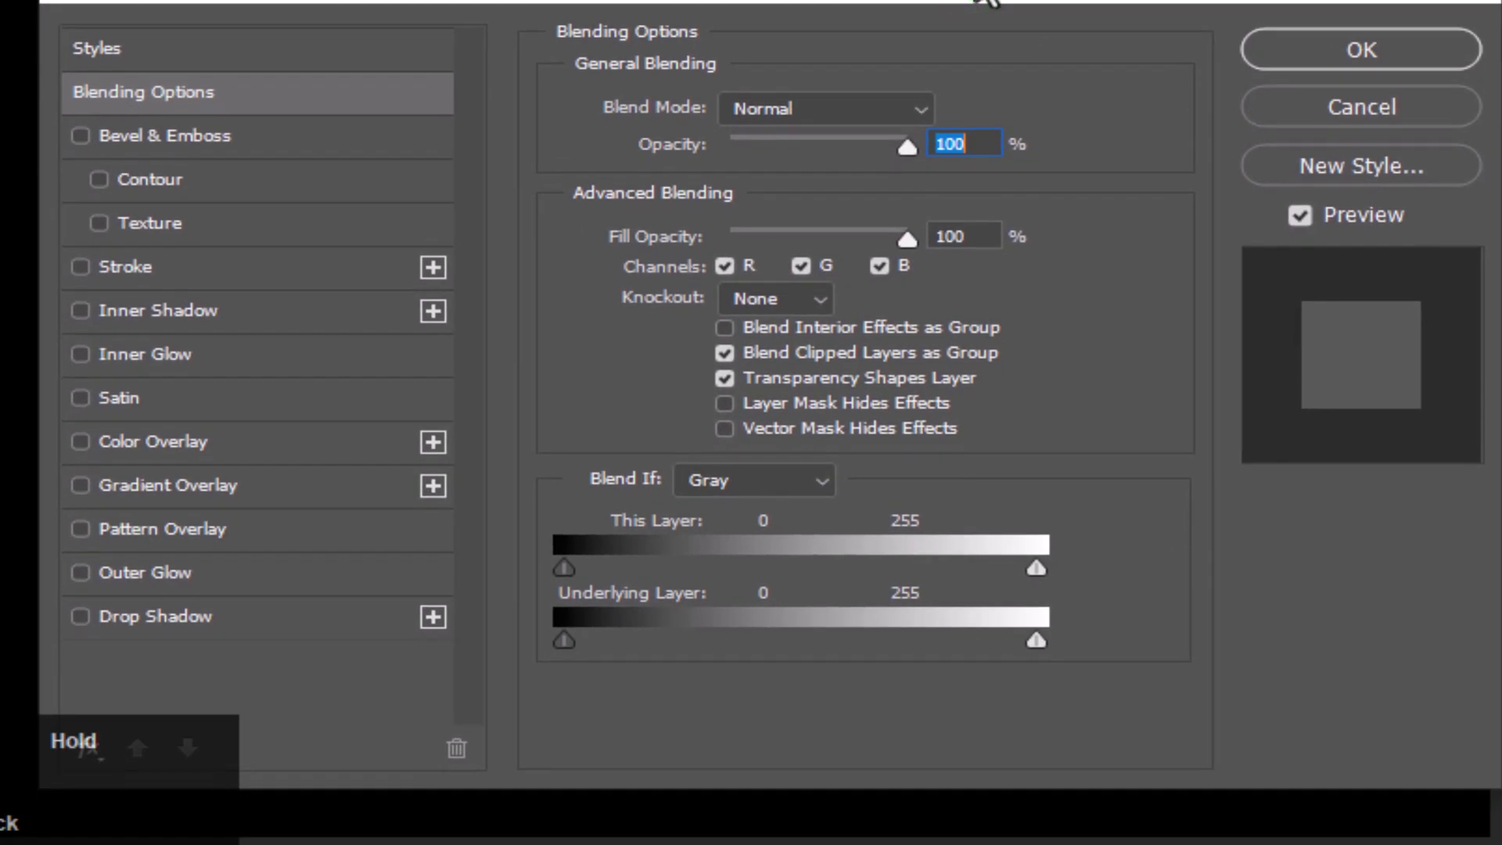
pyautogui.click(223, 140)
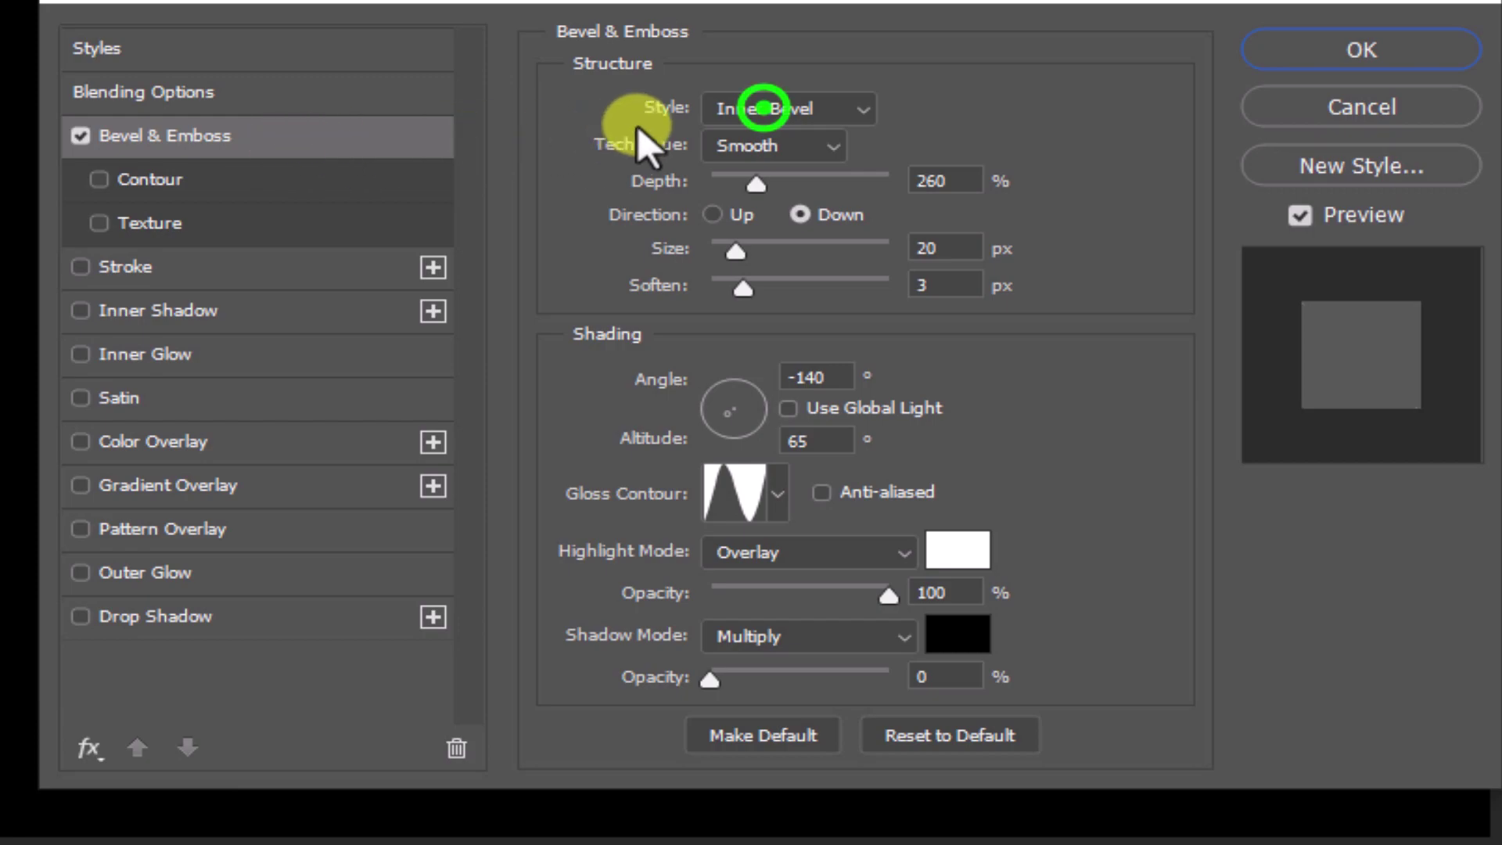
pyautogui.click(775, 110)
pyautogui.click(790, 165)
pyautogui.click(791, 147)
pyautogui.click(821, 150)
# Step: Set the bevel's depth to 50%, direction to Up, size to 40 px and soften to 1 px
pyautogui.click(965, 176)
pyautogui.moveTo(965, 176); pyautogui.dragTo(876, 179)
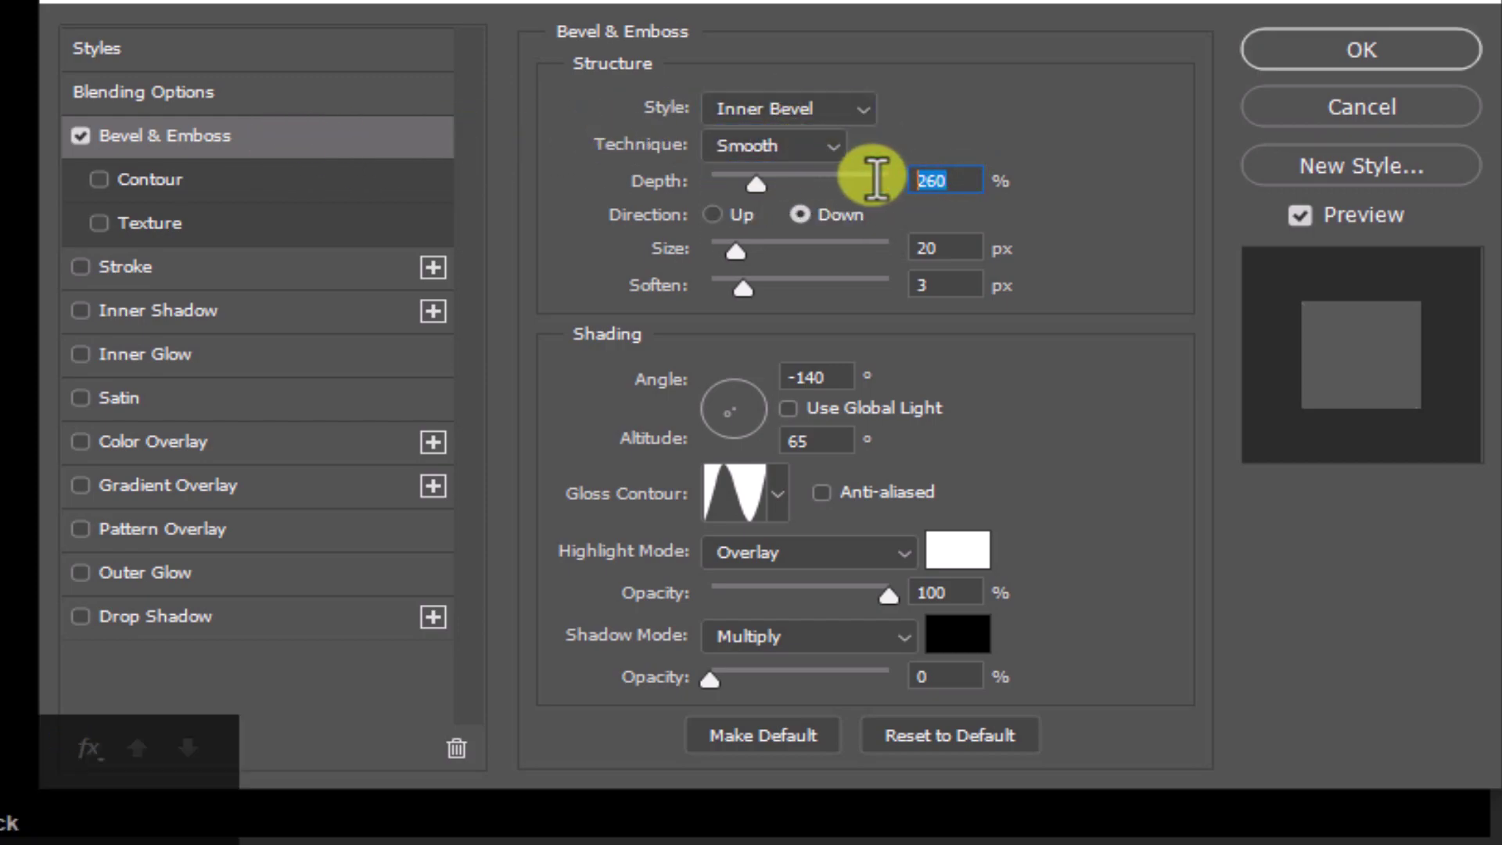
pyautogui.write('50')
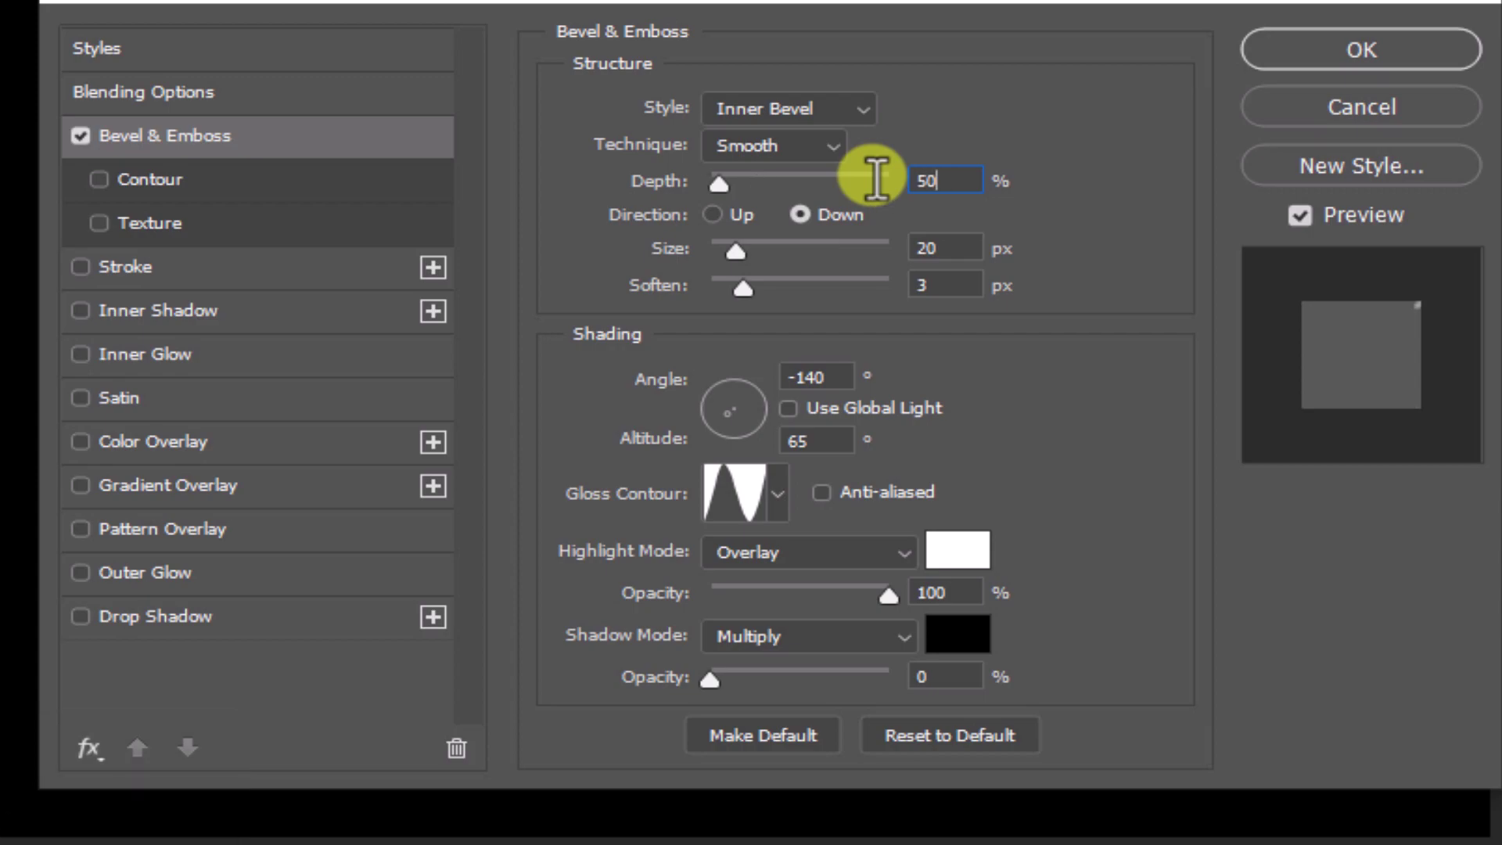
pyautogui.click(727, 216)
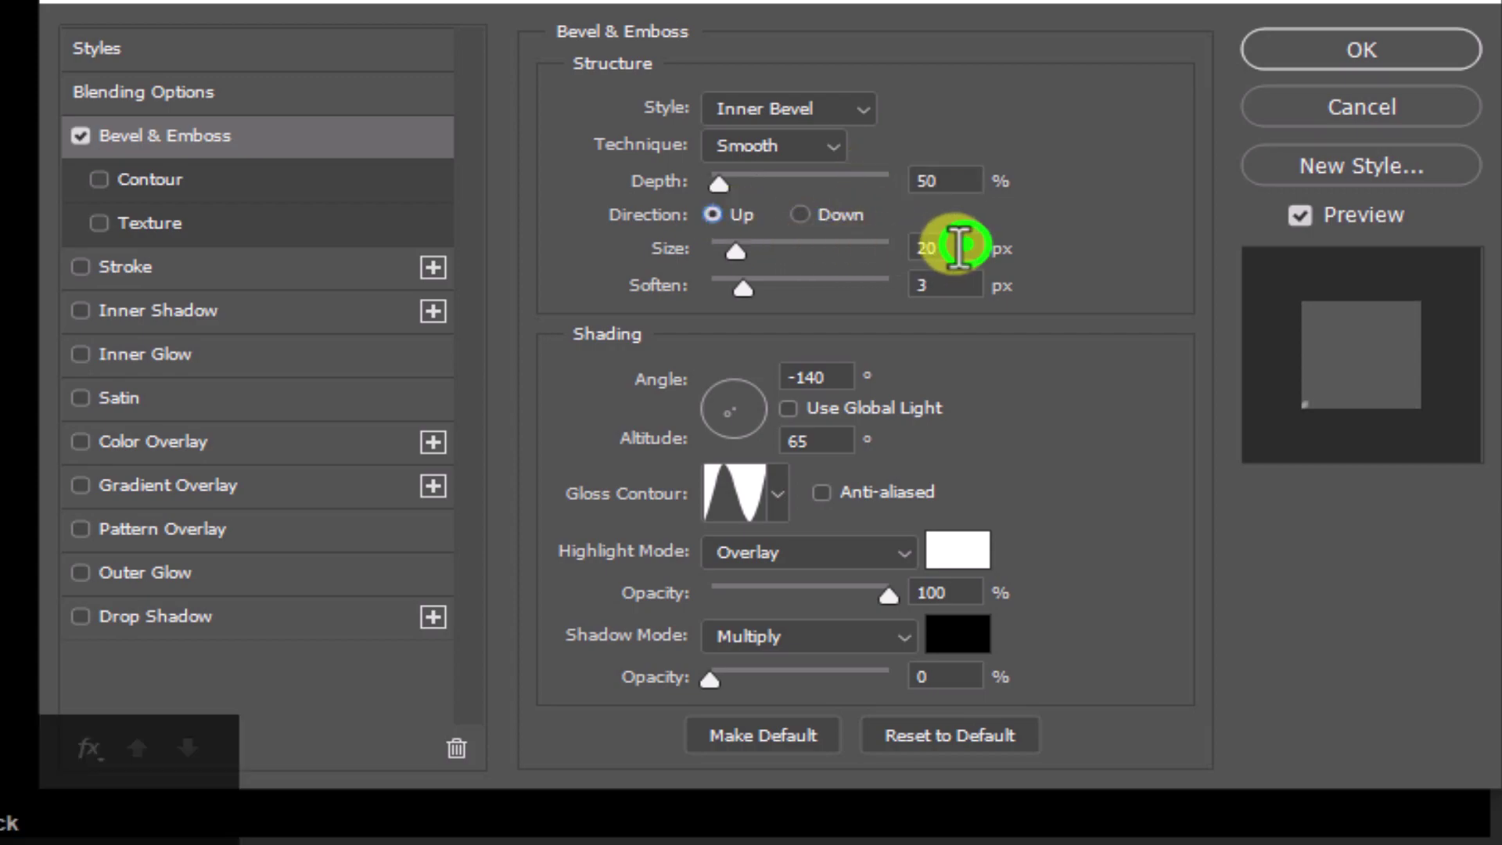
pyautogui.moveTo(962, 245); pyautogui.dragTo(889, 248)
pyautogui.write('40')
pyautogui.click(938, 286)
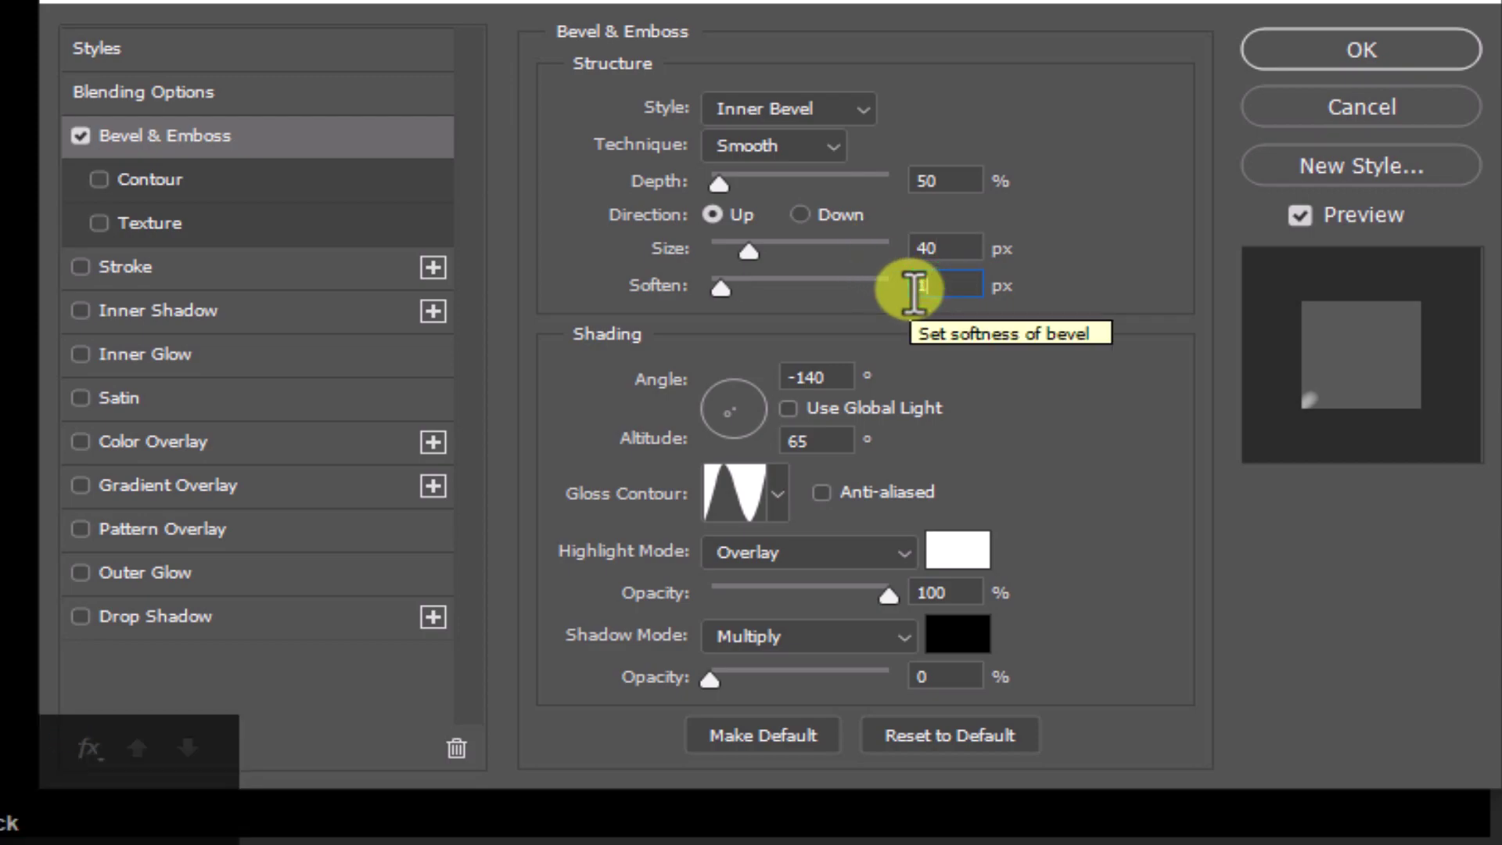
# Step: Set the bevel shading to a 130° angle and 60° altitude, and enable Use Global Light
pyautogui.moveTo(835, 380); pyautogui.dragTo(757, 383)
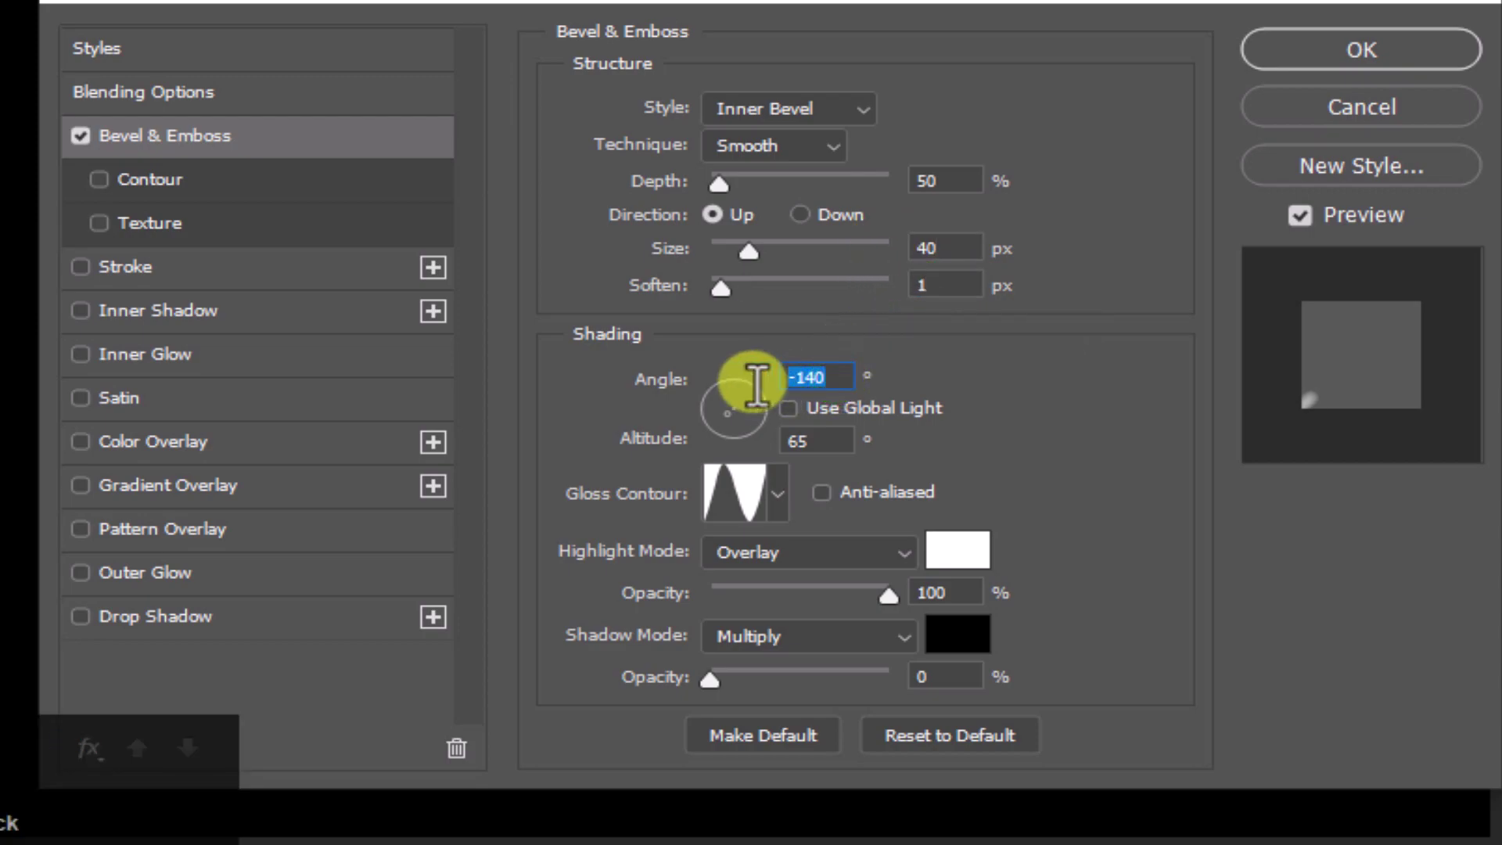
pyautogui.write('130')
pyautogui.moveTo(812, 444); pyautogui.dragTo(769, 442)
pyautogui.write('60')
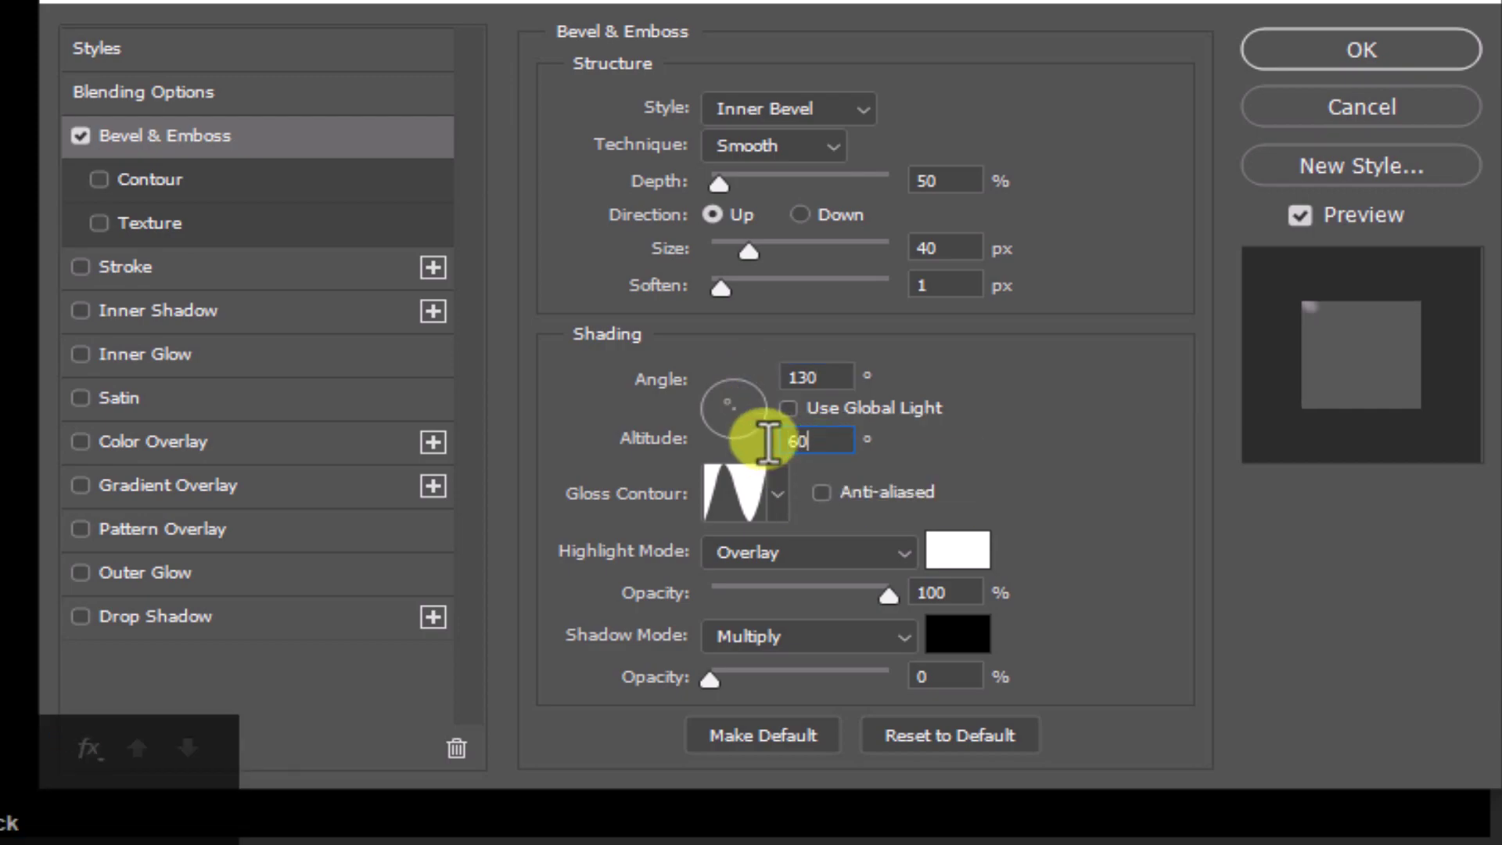
pyautogui.click(787, 410)
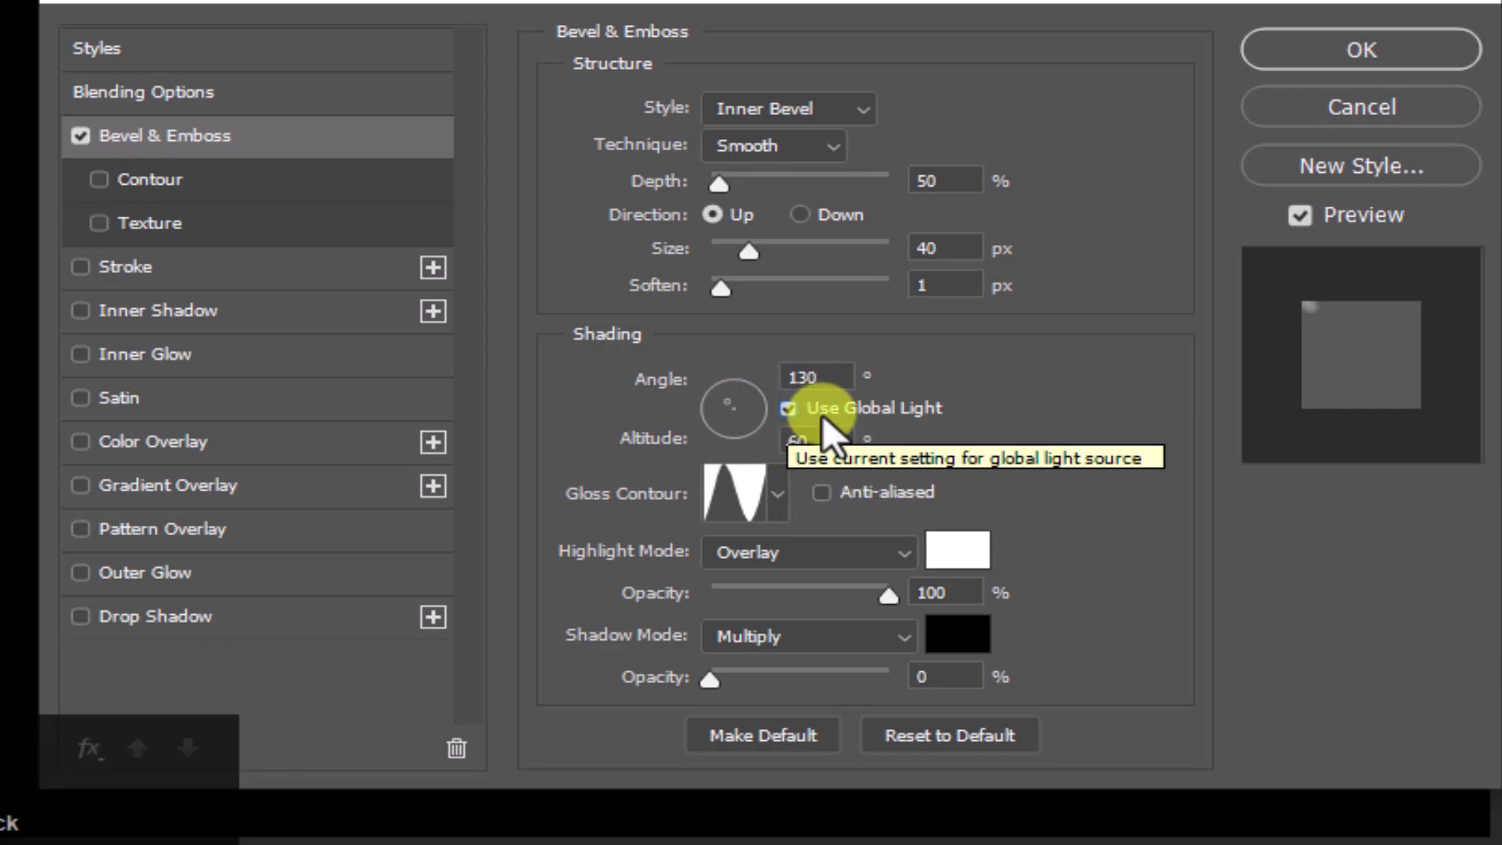
# Step: Choose the Ring - Triple preset as the bevel's gloss contour
pyautogui.click(777, 495)
pyautogui.scroll(-8, 772, 648)
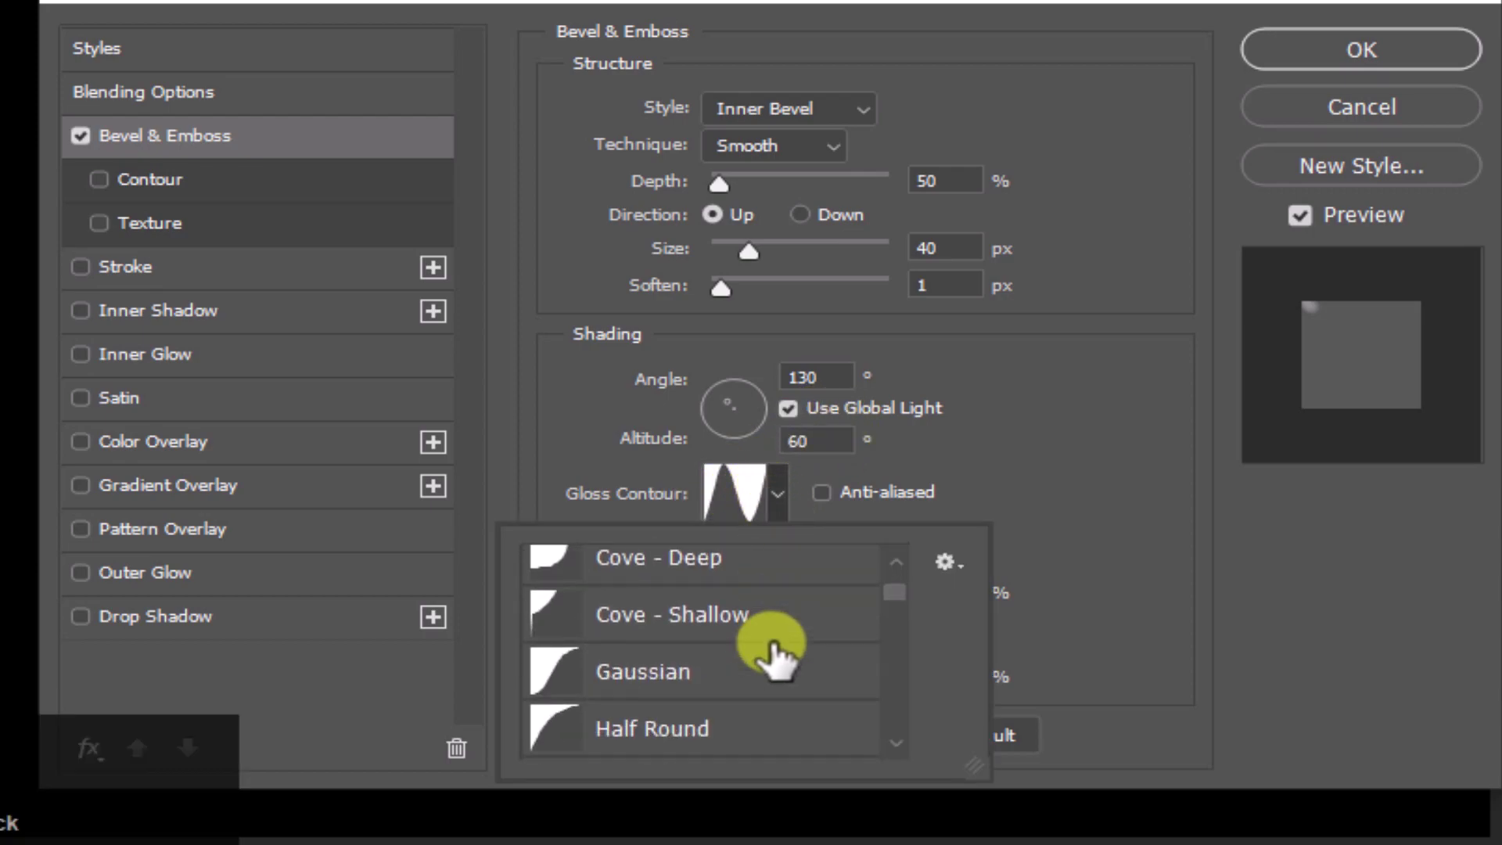
pyautogui.scroll(-15, 771, 672)
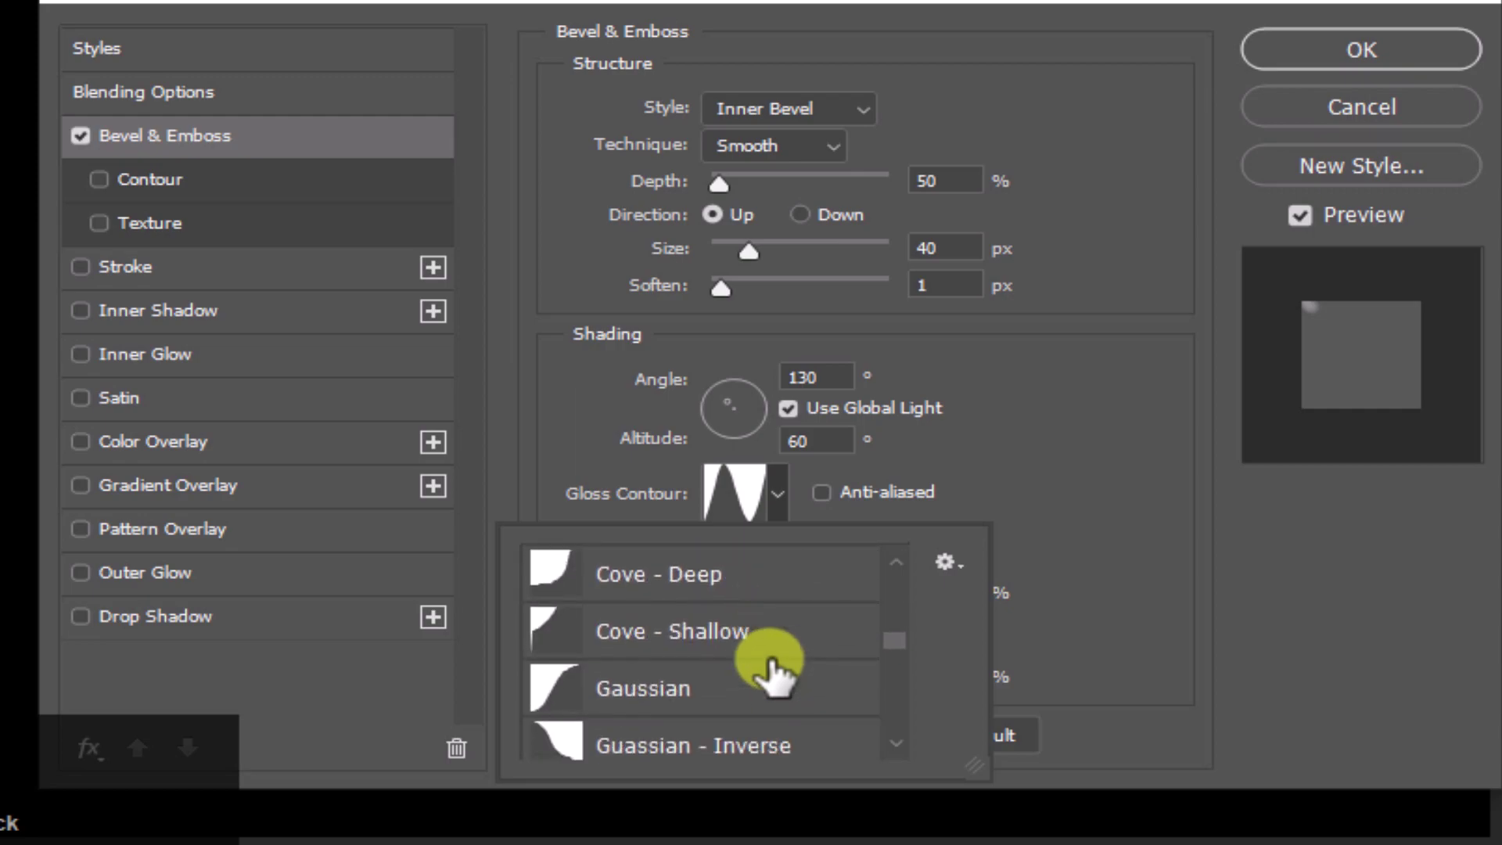
pyautogui.scroll(-3, 770, 669)
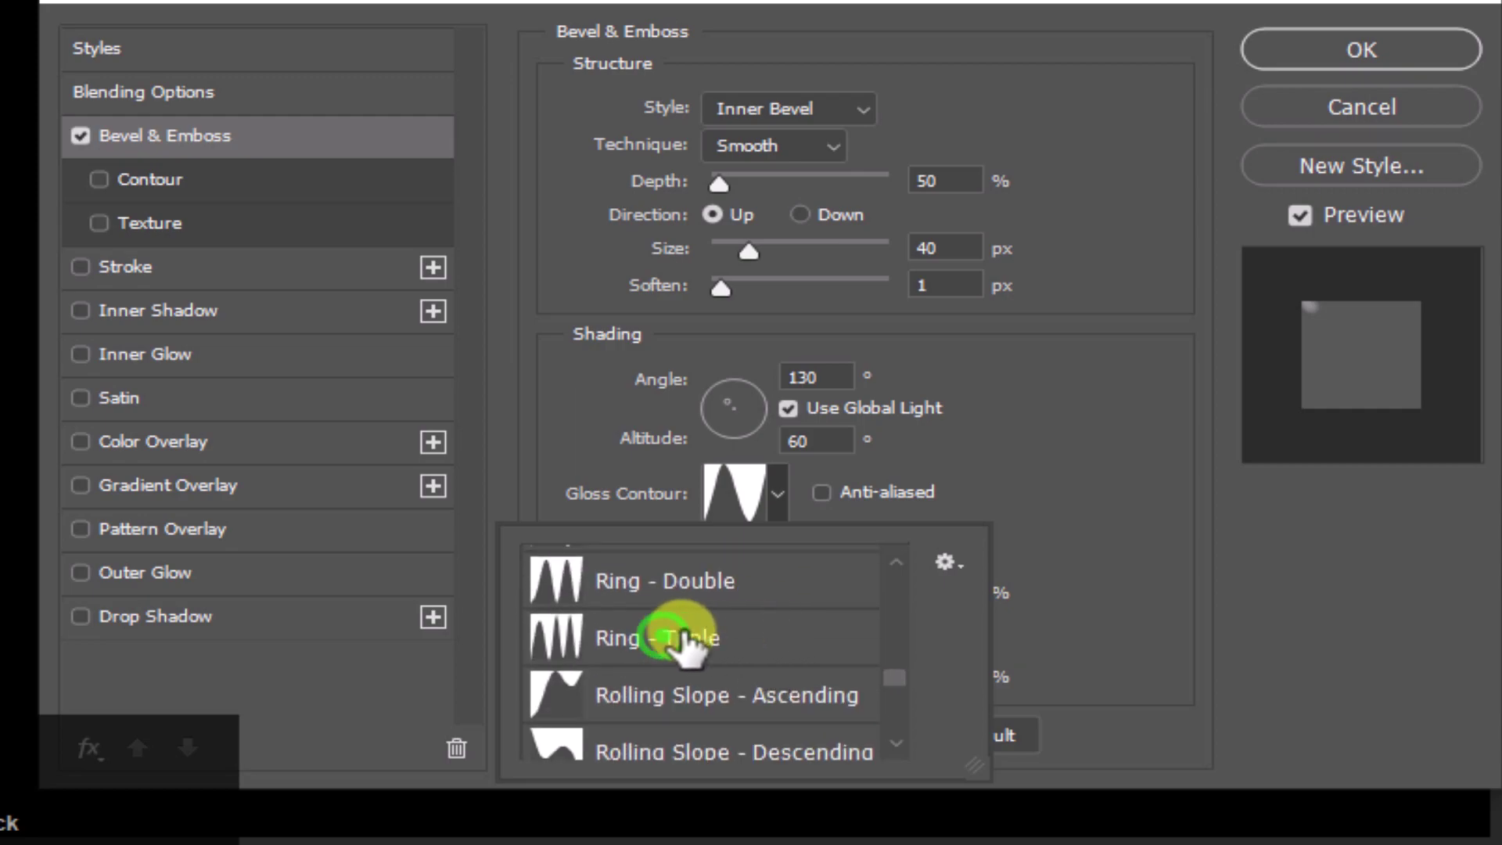
pyautogui.click(663, 637)
pyautogui.click(1078, 556)
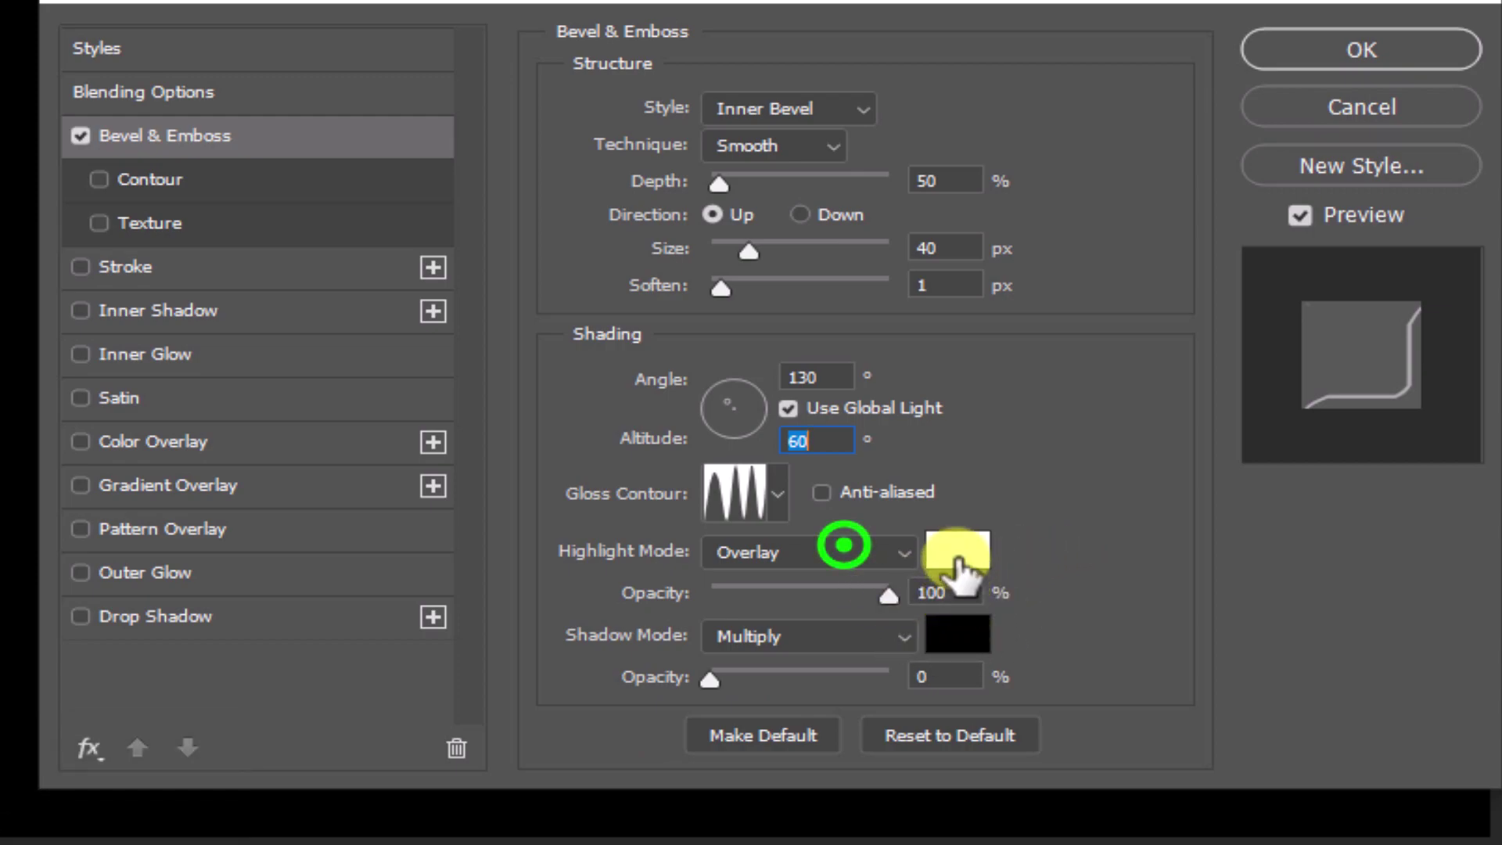
# Step: Set the bevel's highlight mode to Screen at 100% opacity, with shadow opacity at 0%
pyautogui.click(845, 551)
pyautogui.click(802, 389)
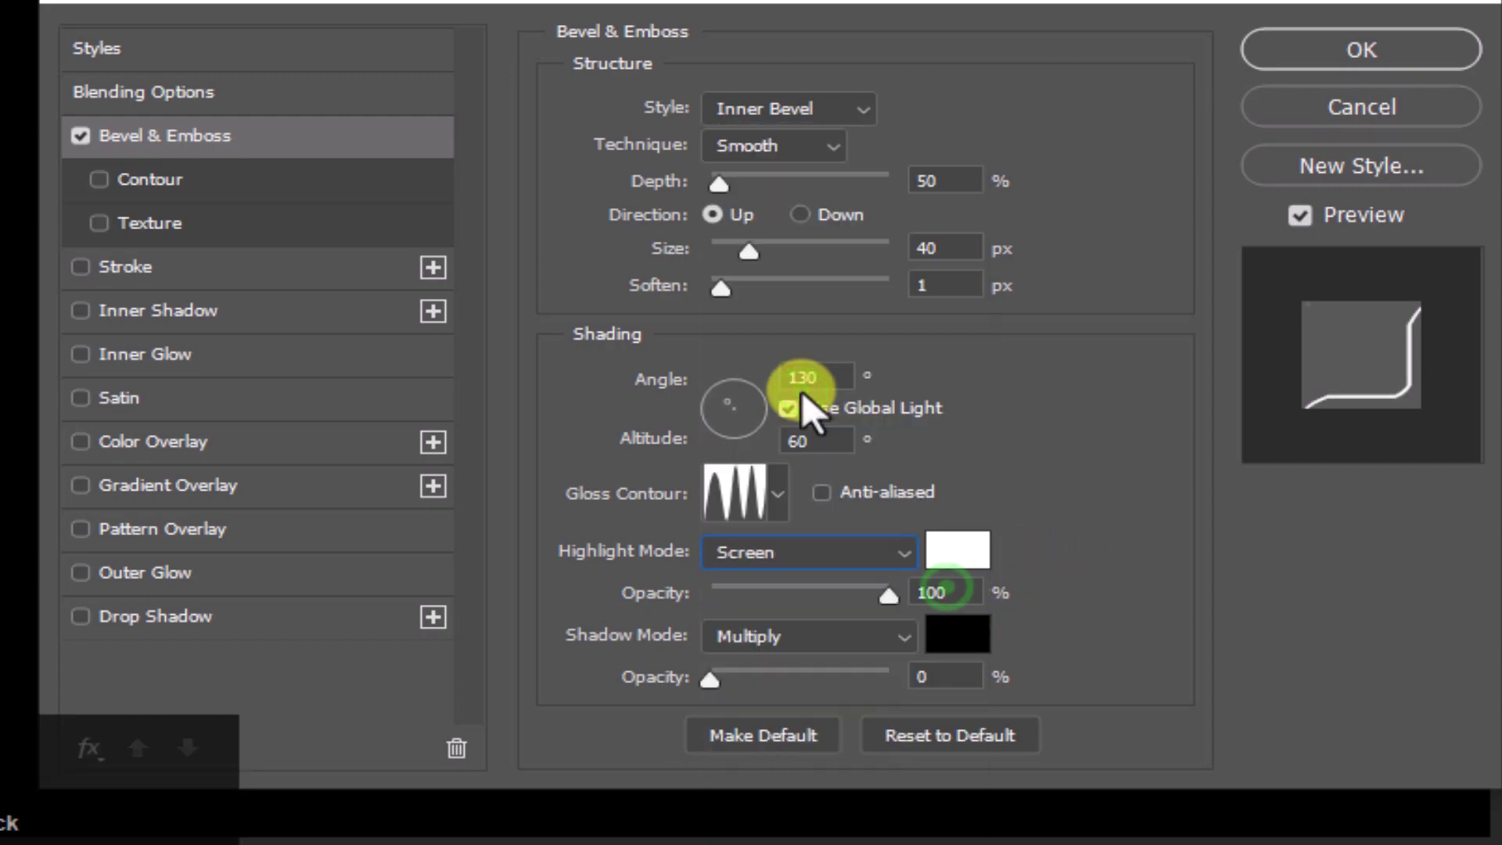
pyautogui.click(945, 591)
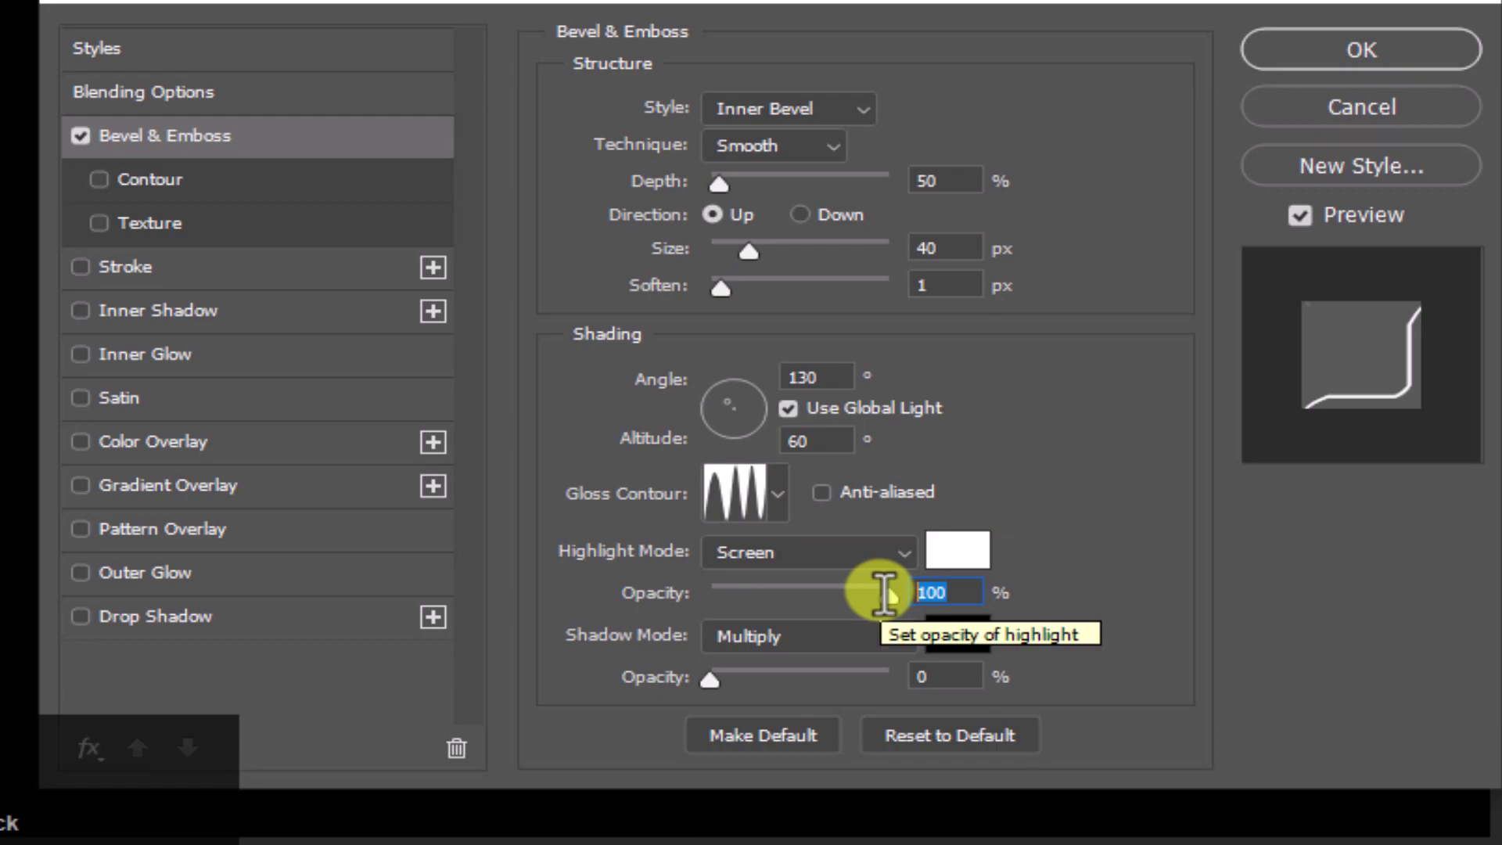
pyautogui.click(948, 675)
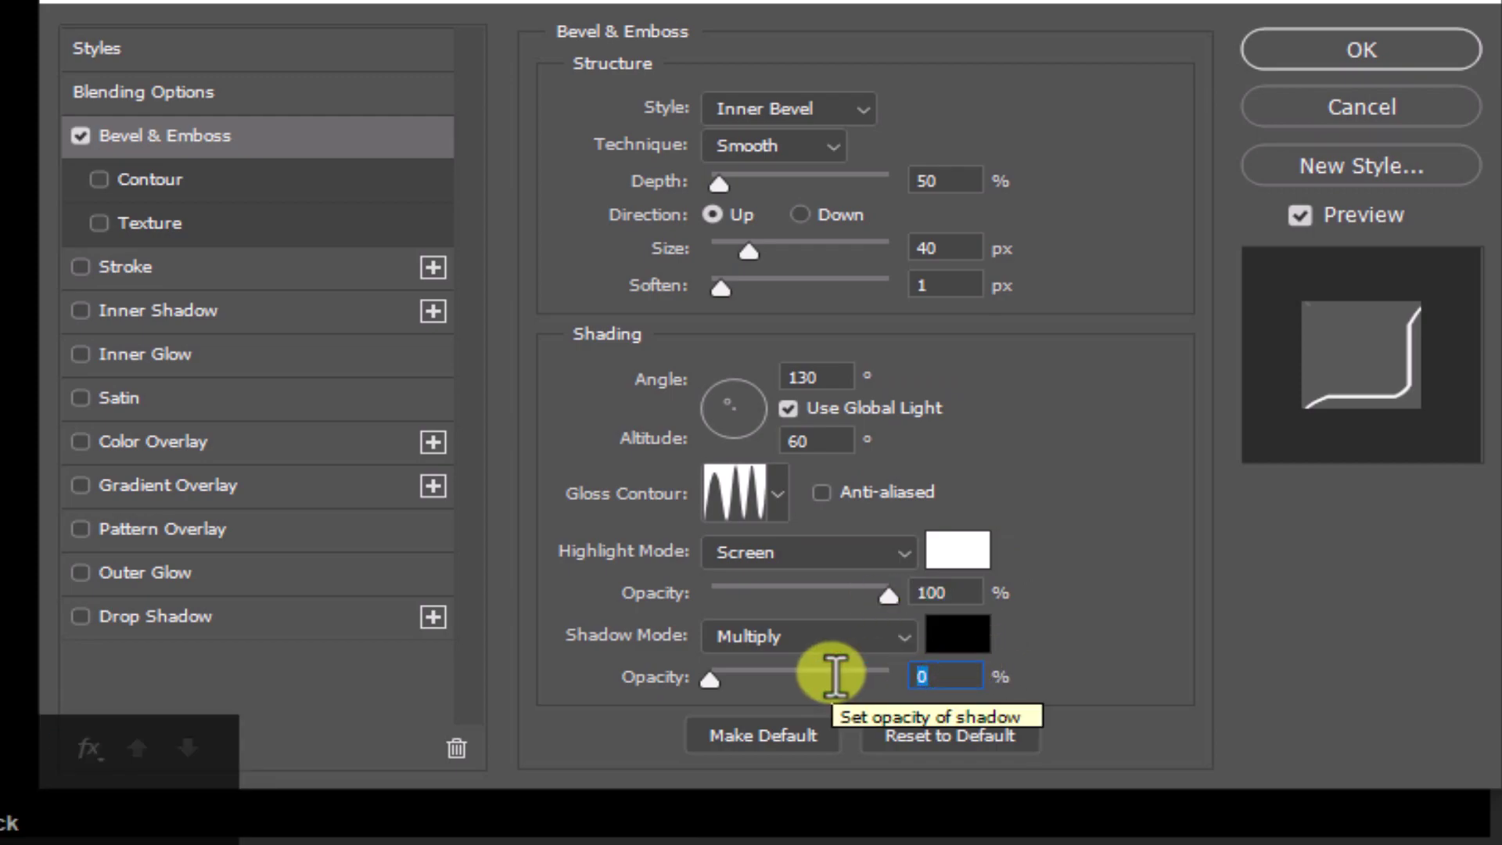
# Step: Enable the bevel's Contour option with the Shallow Slope - Valley preset and a range of 75%
pyautogui.click(223, 182)
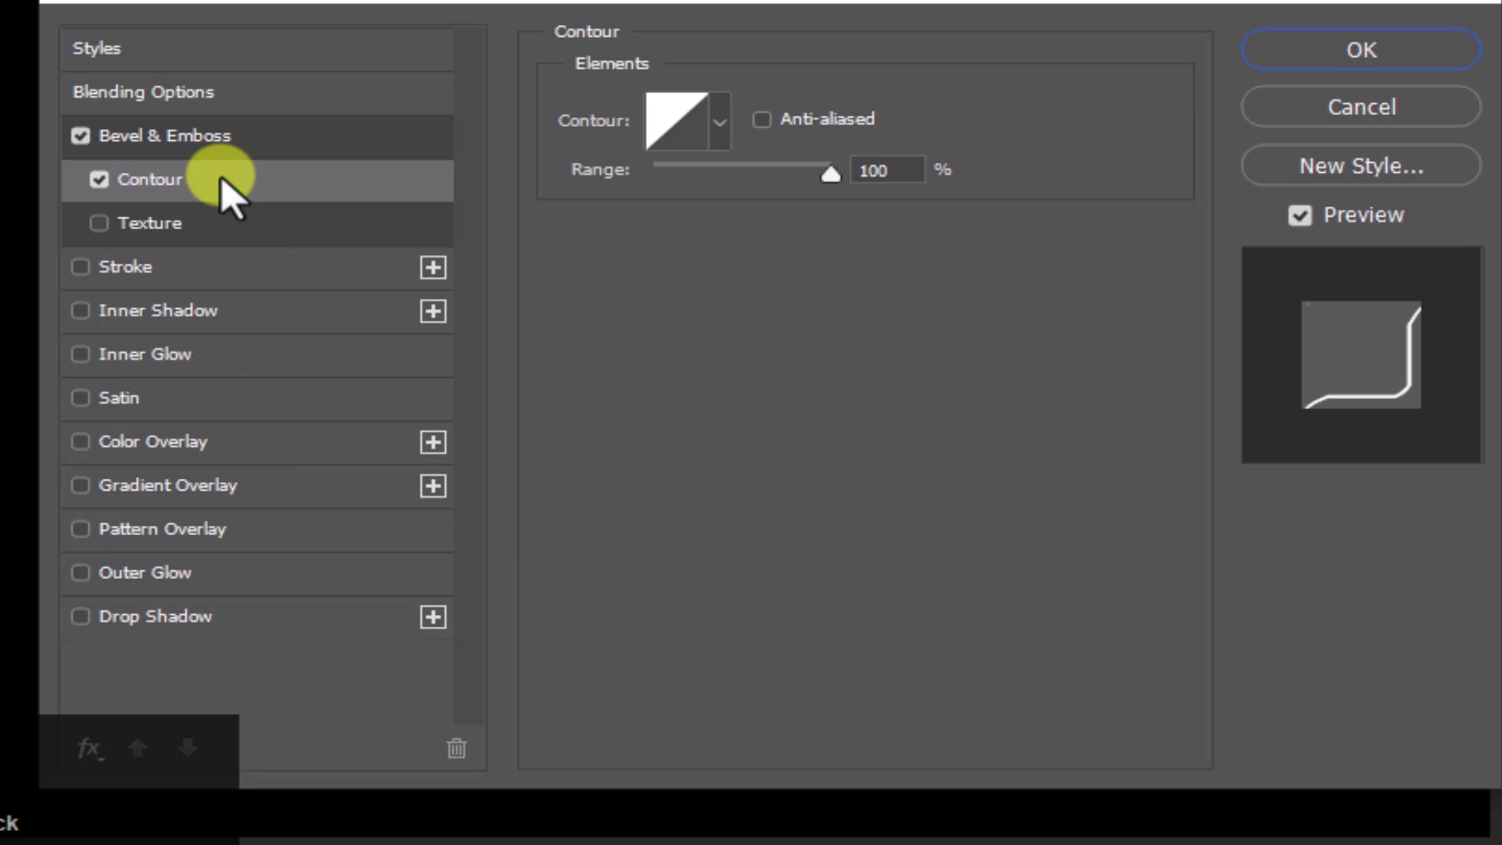
pyautogui.click(719, 123)
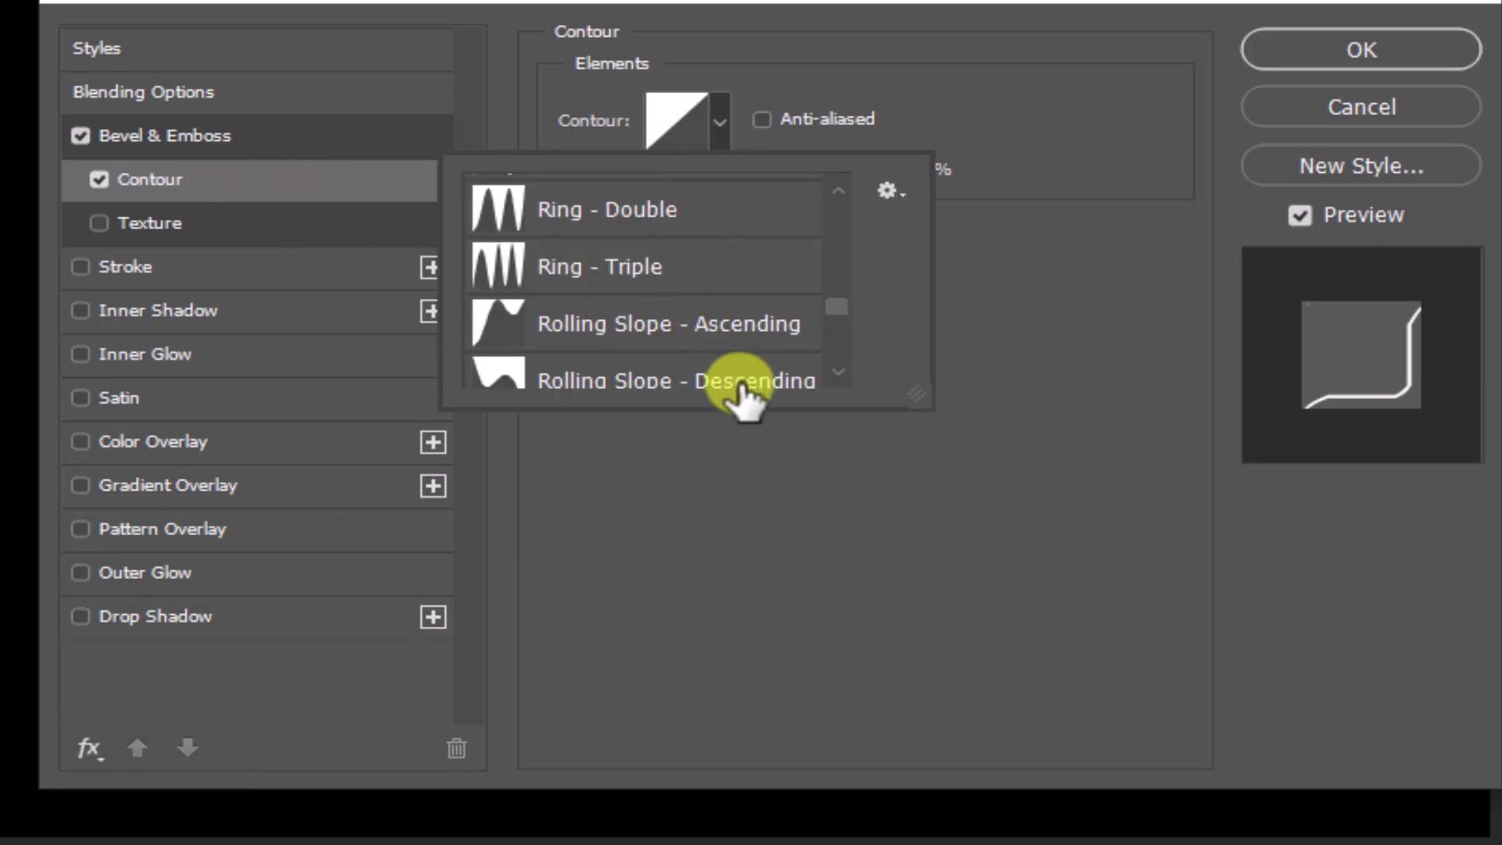
pyautogui.scroll(3, 743, 375)
pyautogui.scroll(8, 747, 360)
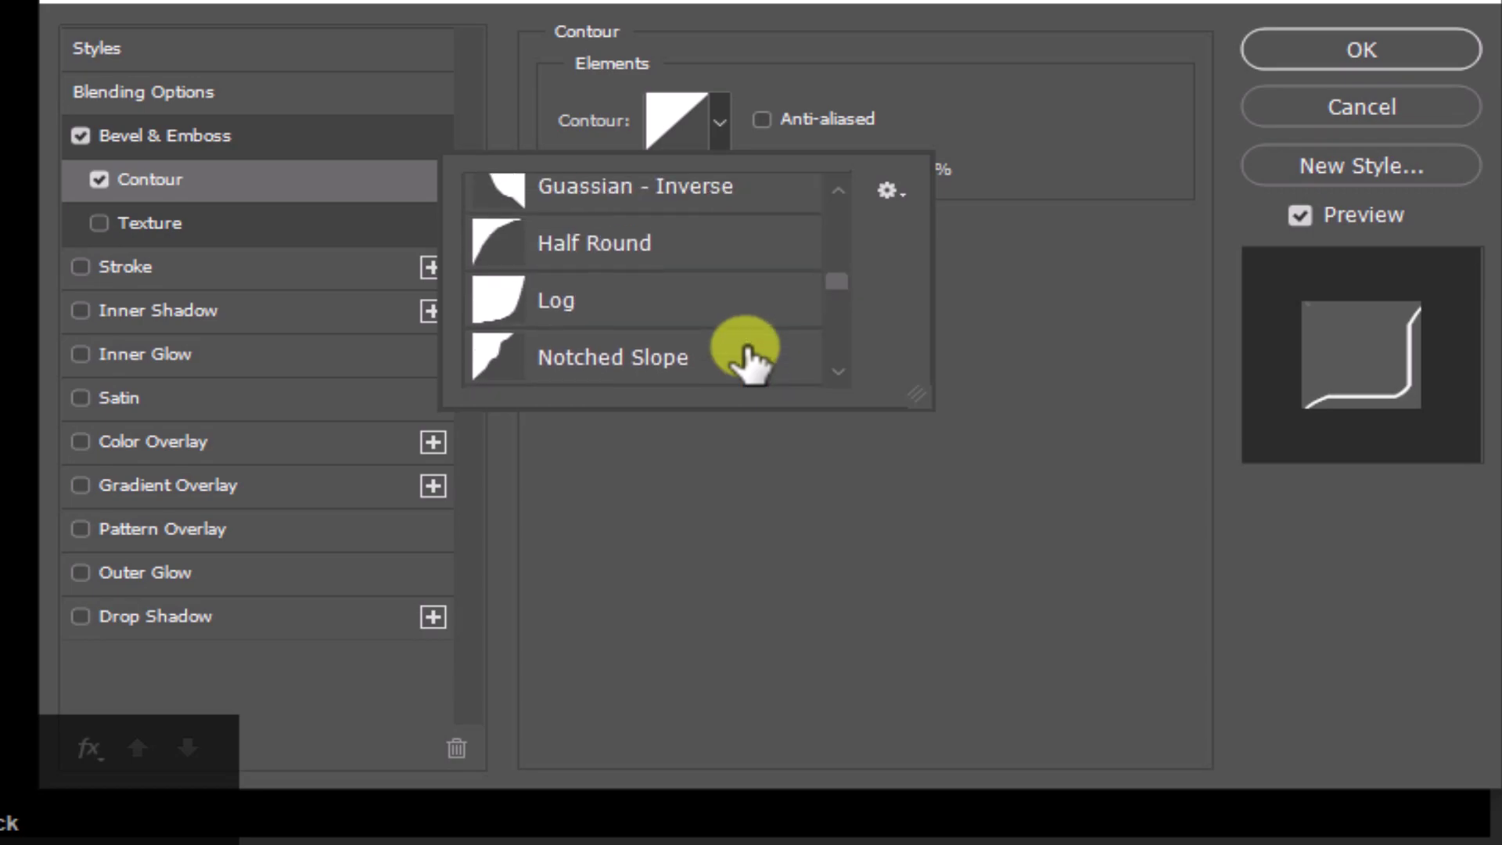
pyautogui.scroll(6, 744, 344)
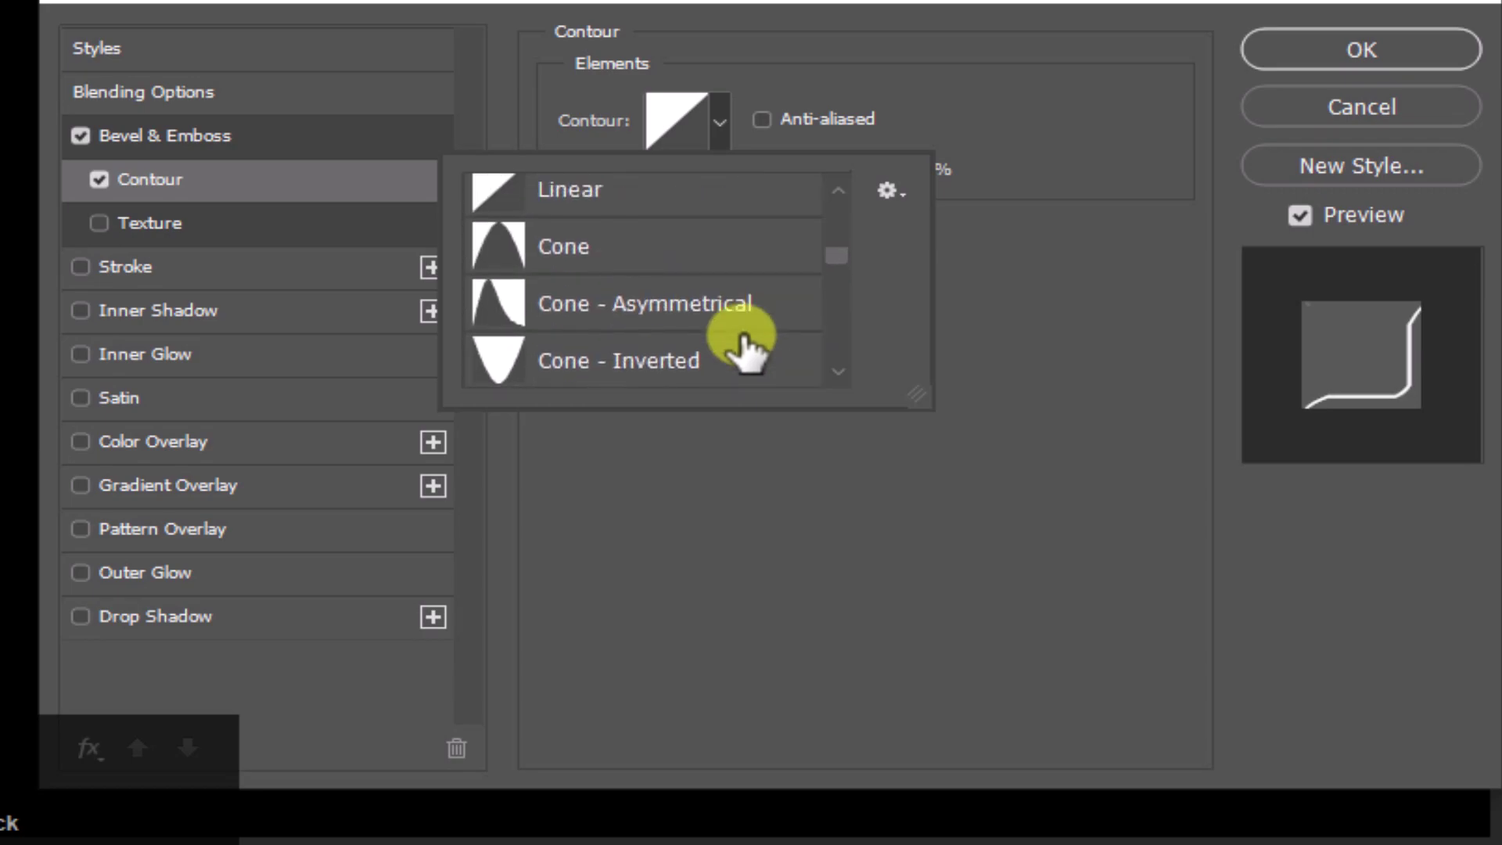
pyautogui.scroll(-10, 743, 344)
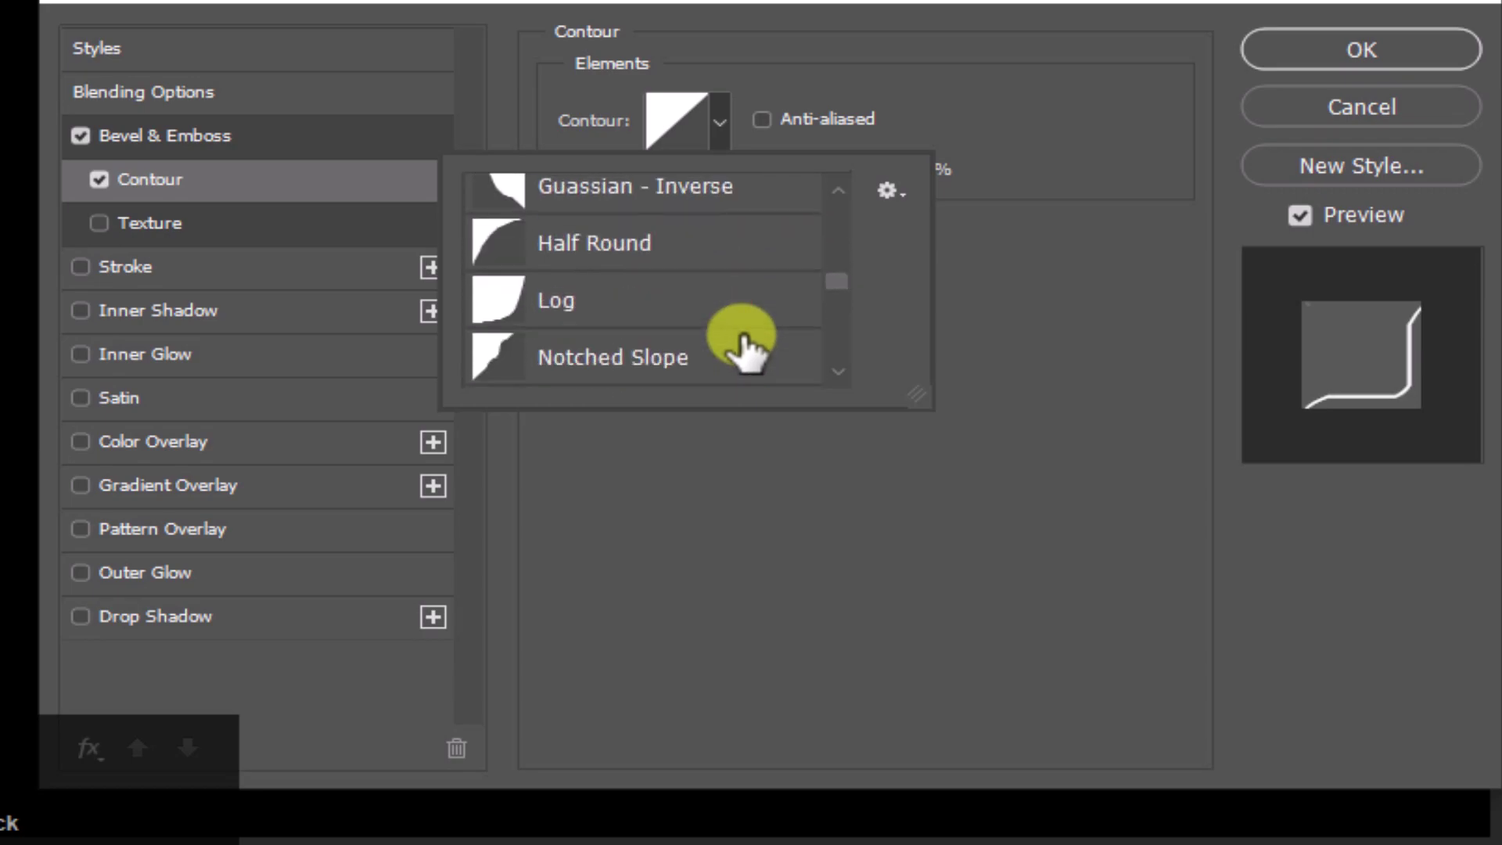
pyautogui.scroll(-7, 744, 345)
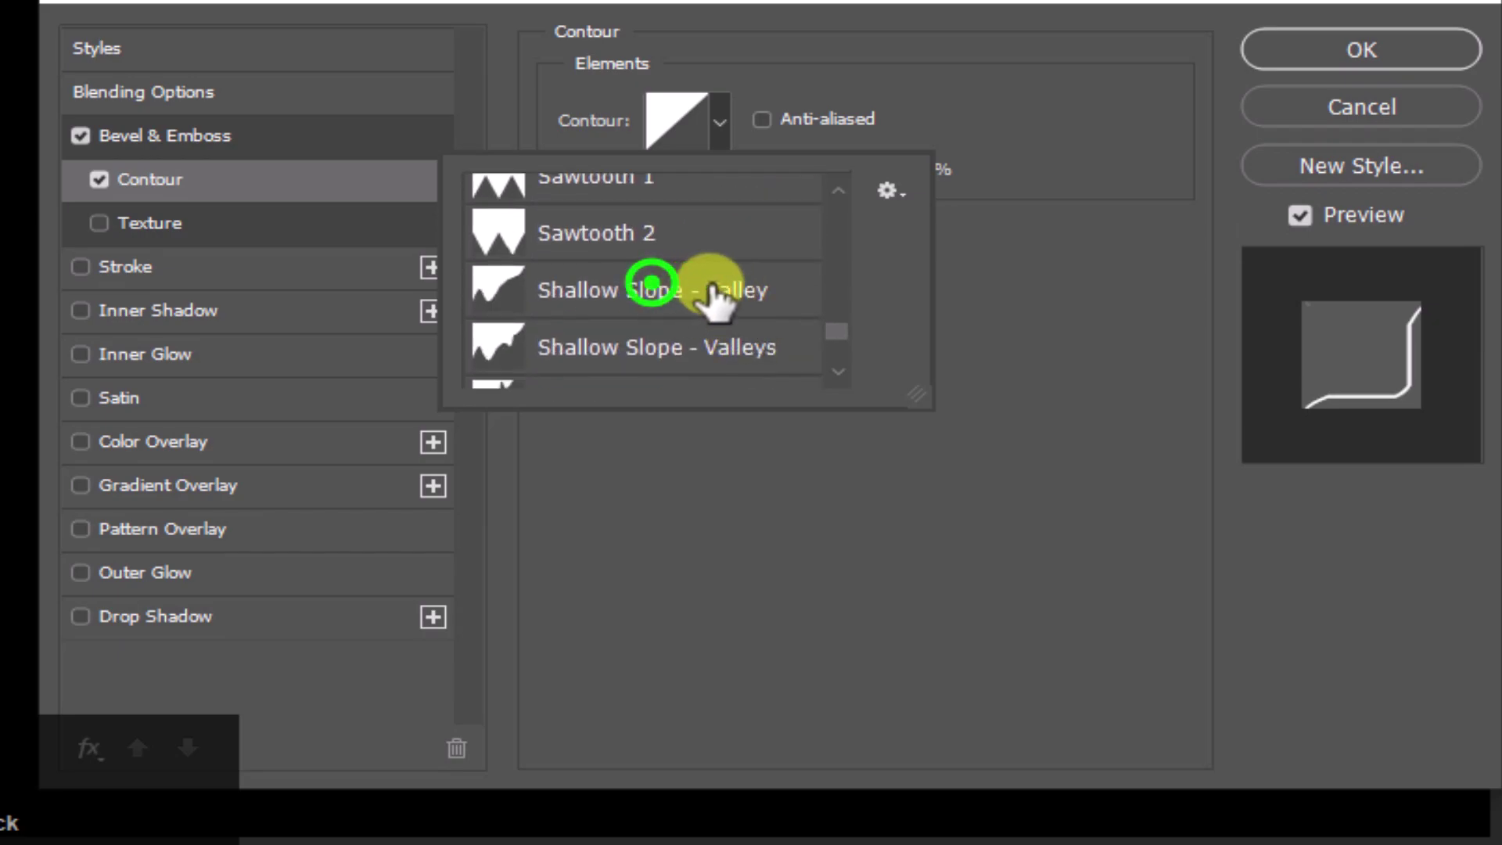
pyautogui.click(658, 289)
pyautogui.click(967, 286)
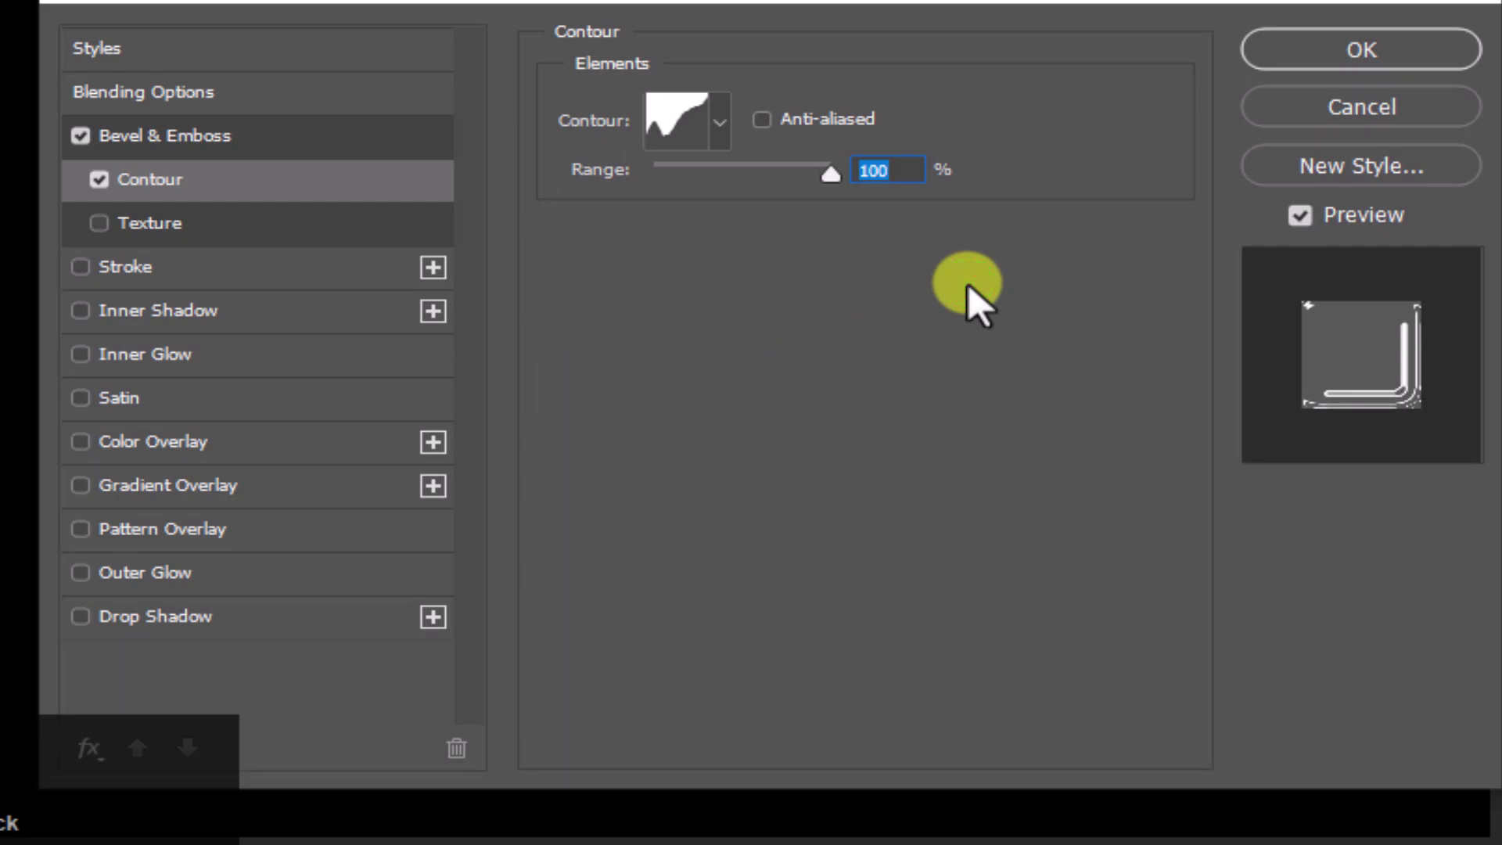
pyautogui.moveTo(892, 171); pyautogui.dragTo(849, 170)
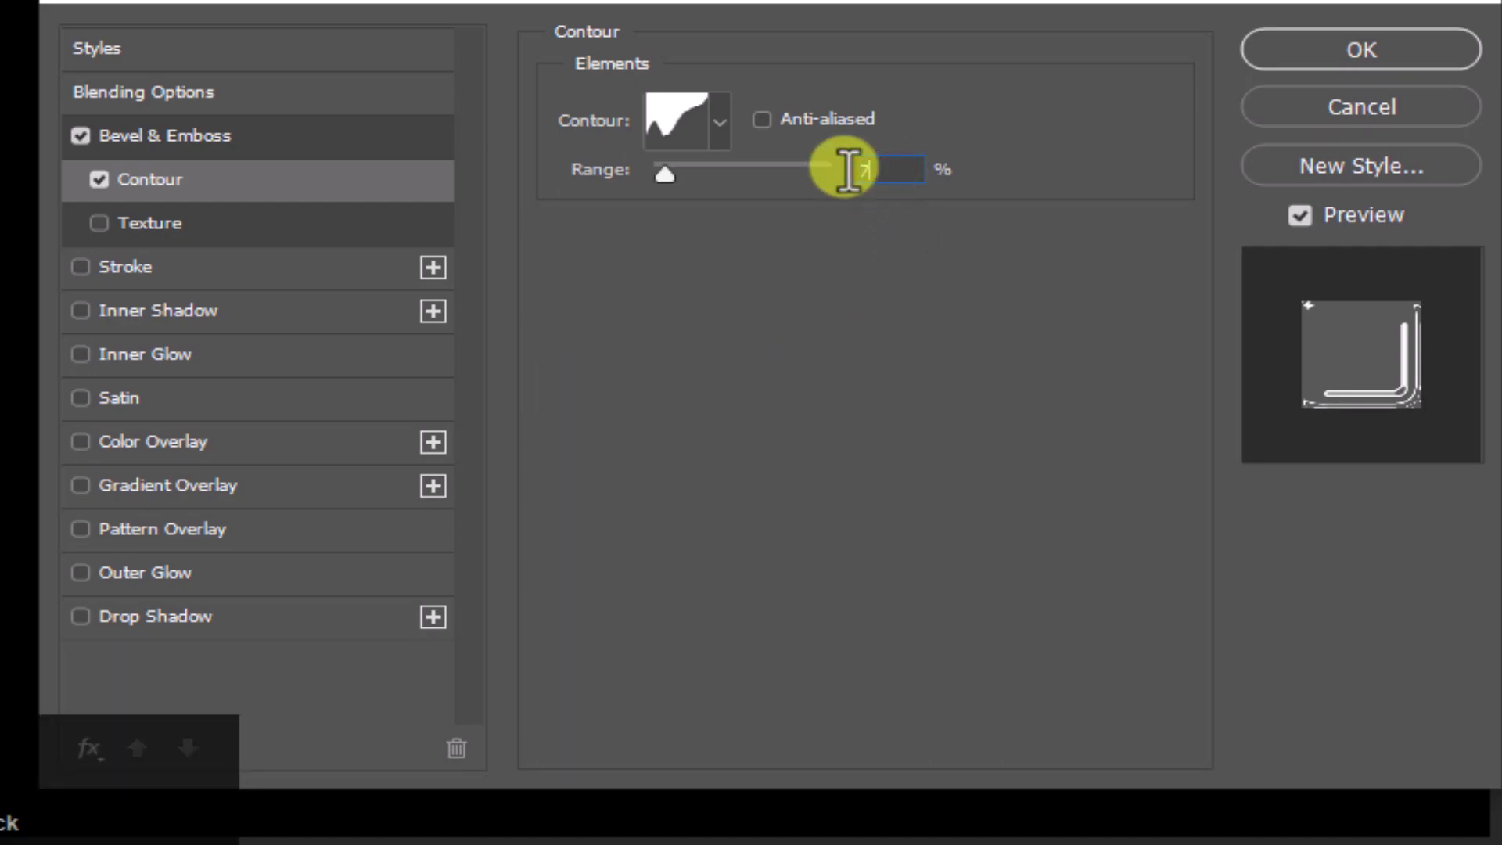
pyautogui.write('75')
# Step: Enable Inner Glow on the text layer with the Multiply blend mode at 50% opacity
pyautogui.click(199, 356)
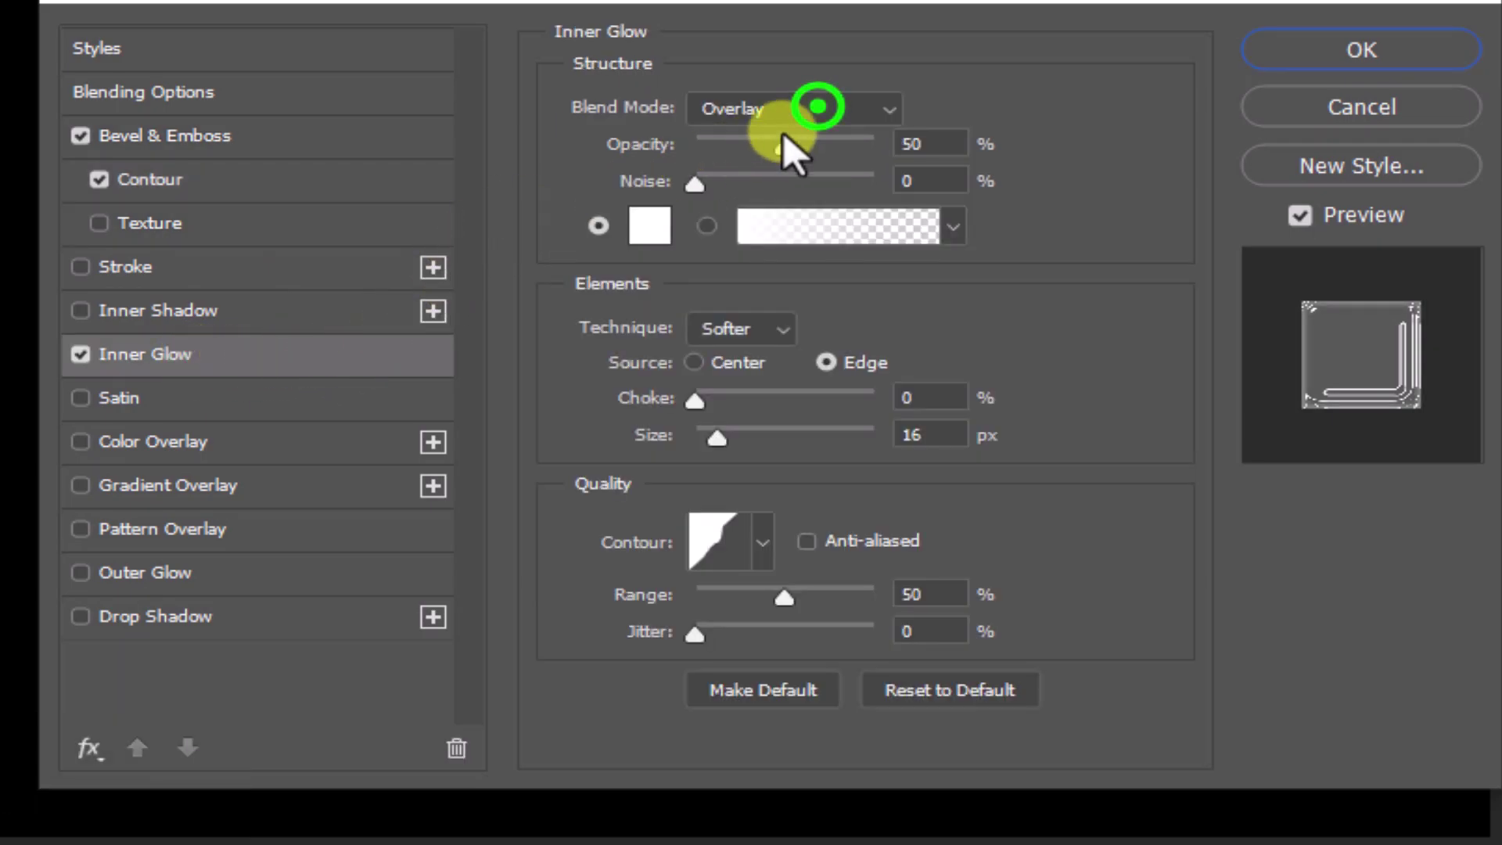
pyautogui.click(818, 108)
pyautogui.click(768, 235)
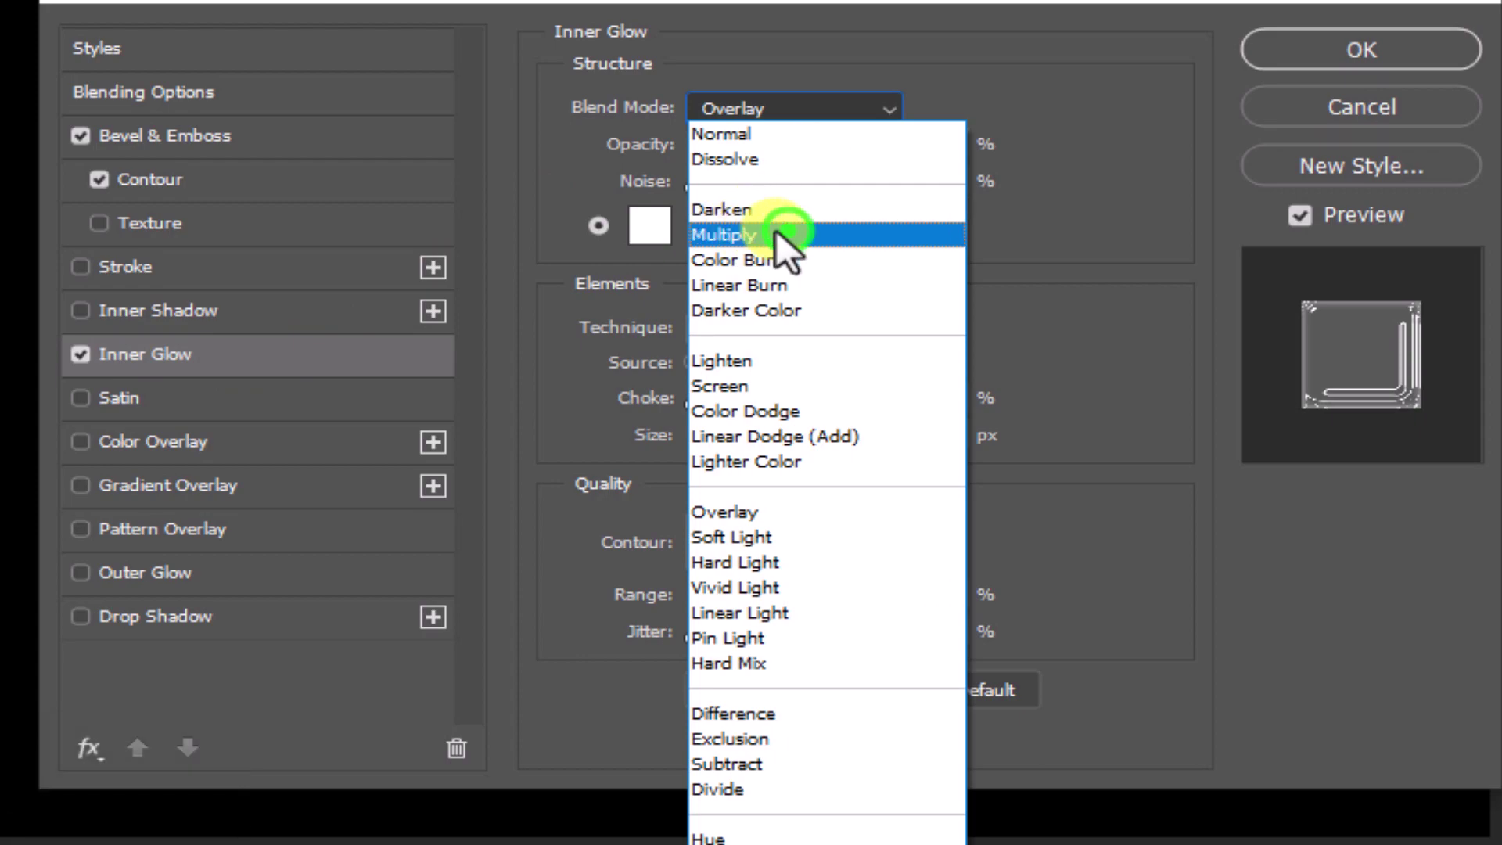
pyautogui.click(925, 144)
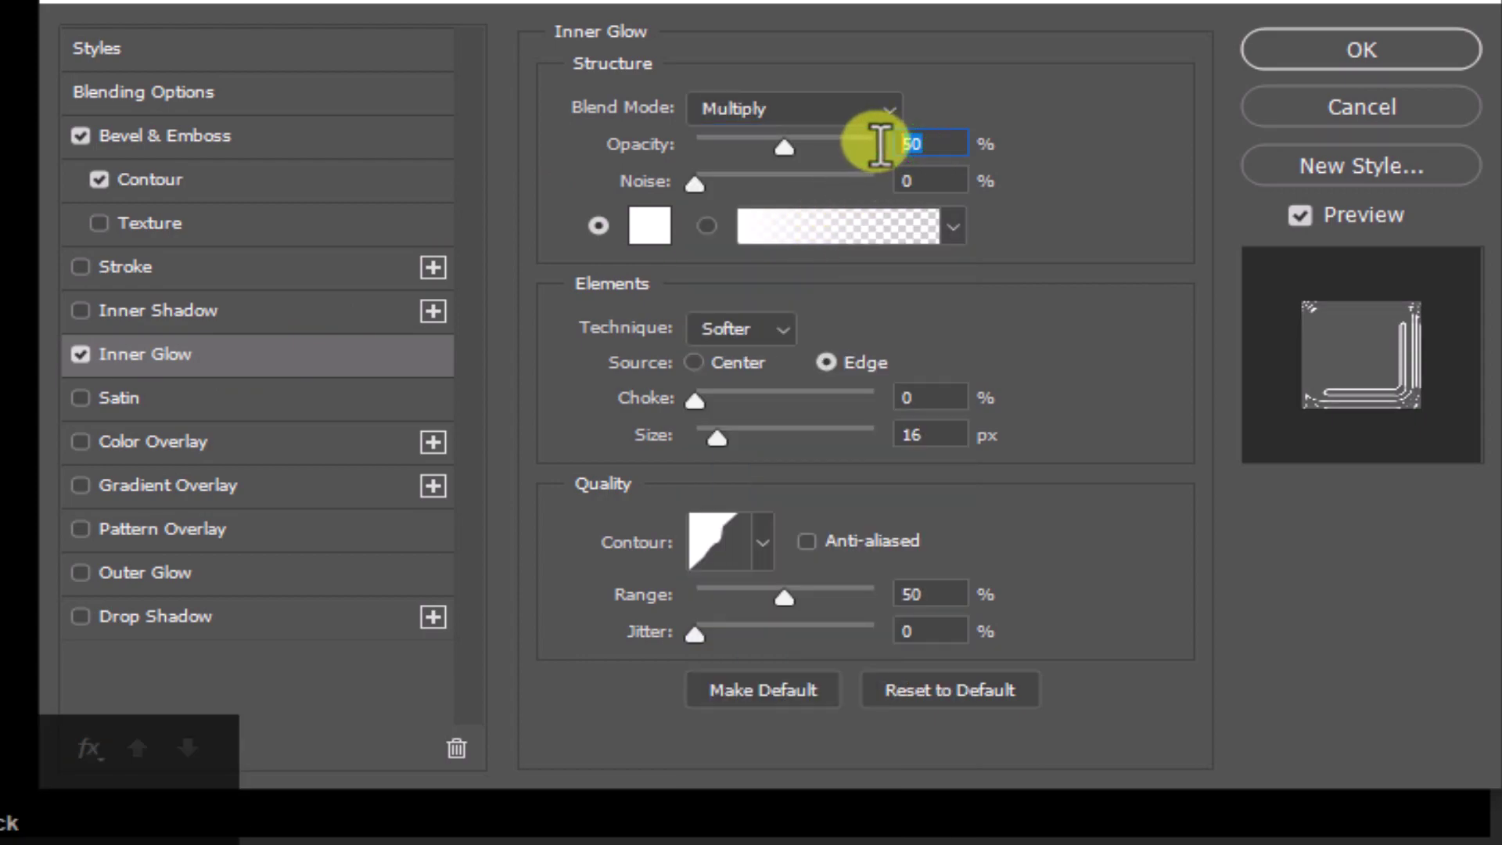
pyautogui.write('50')
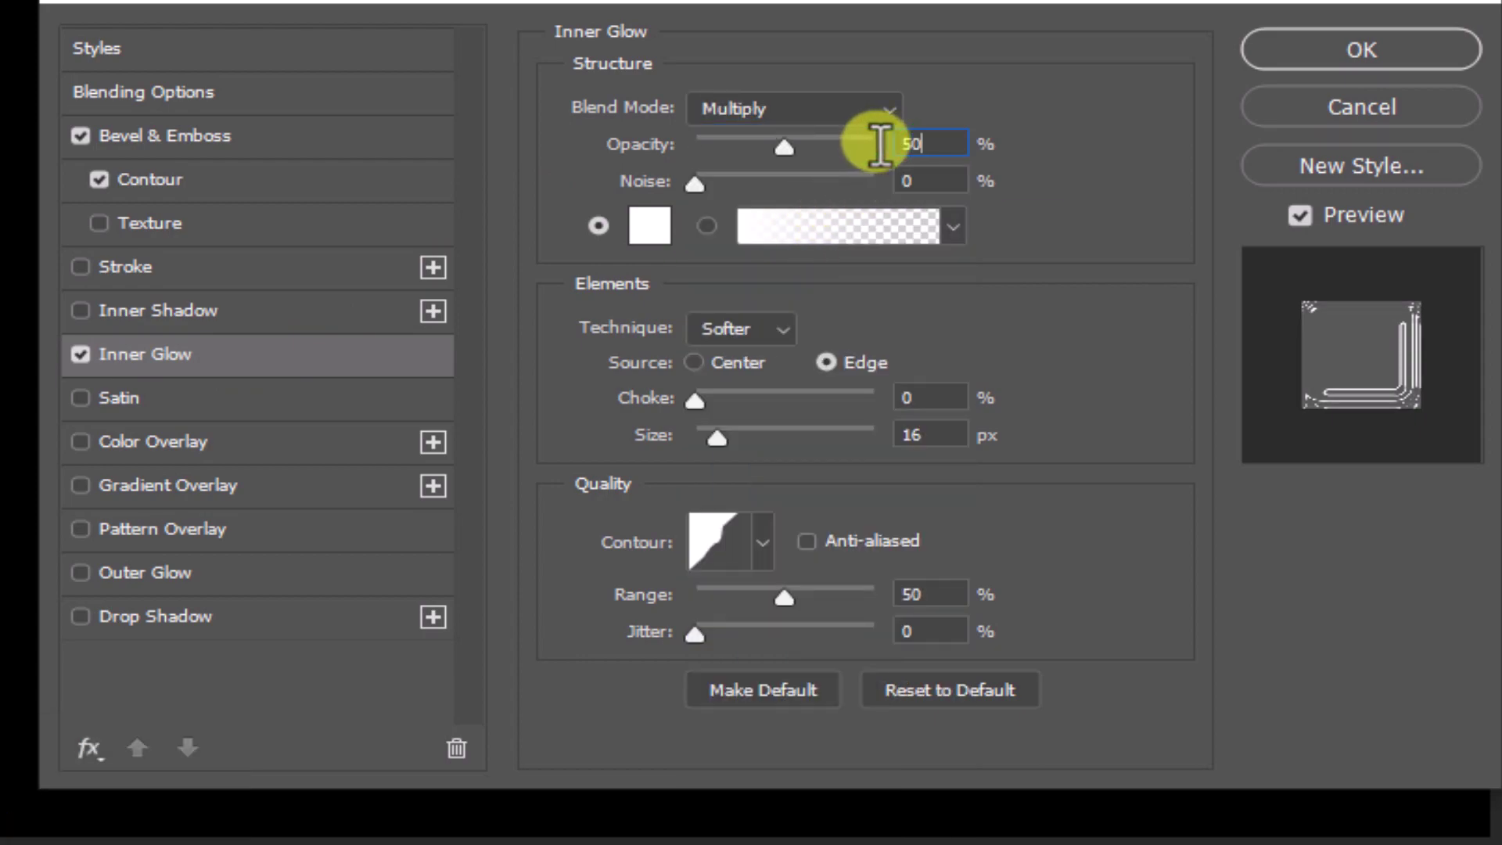
# Step: Make the Inner Glow black, with 0% choke, a size of 24 px and a 50% range
pyautogui.click(658, 225)
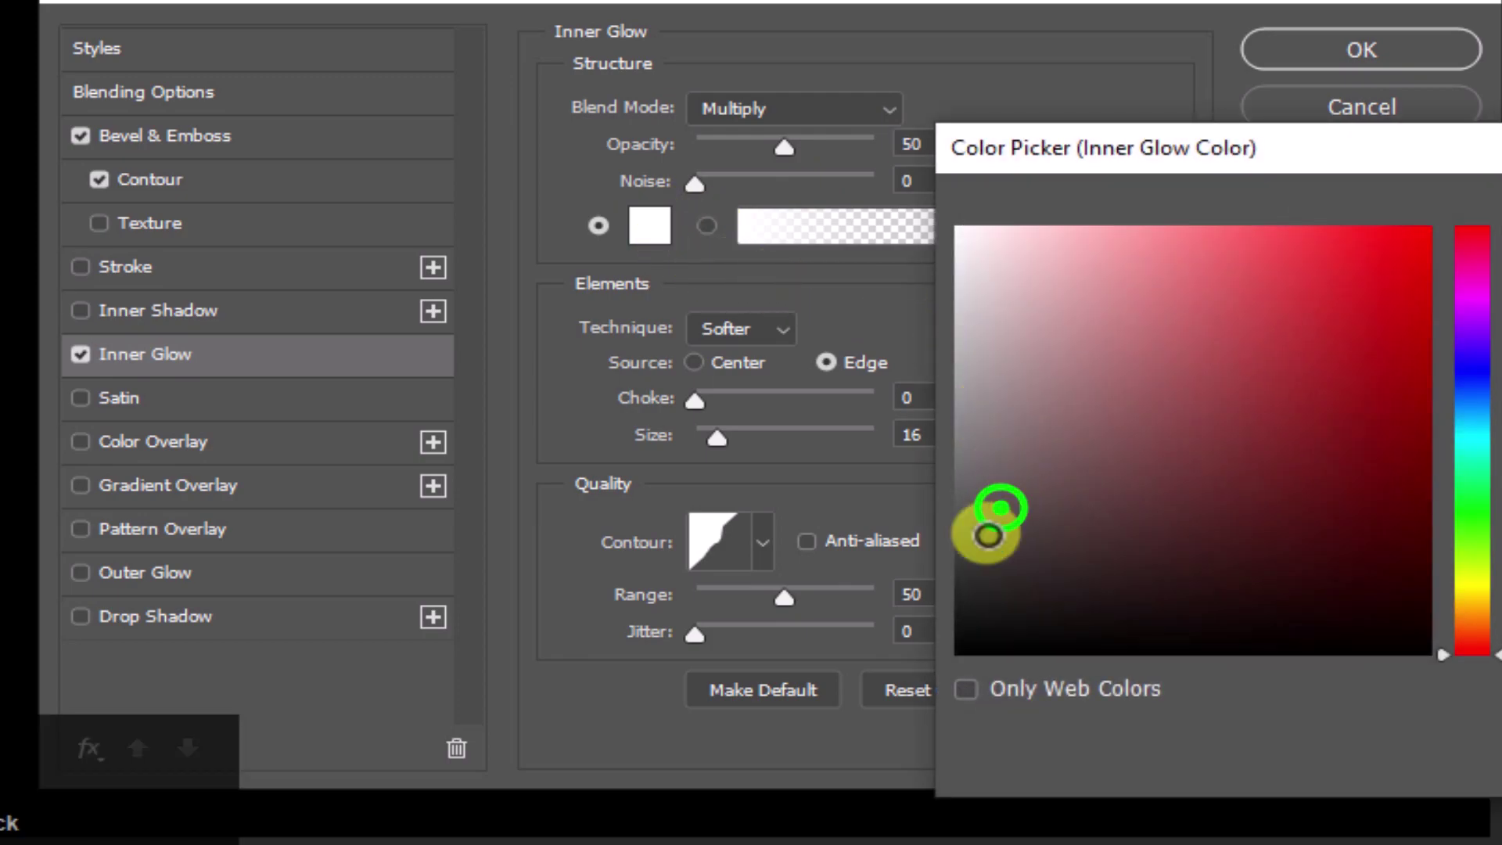
pyautogui.moveTo(1001, 509); pyautogui.dragTo(878, 734)
pyautogui.press('Return')
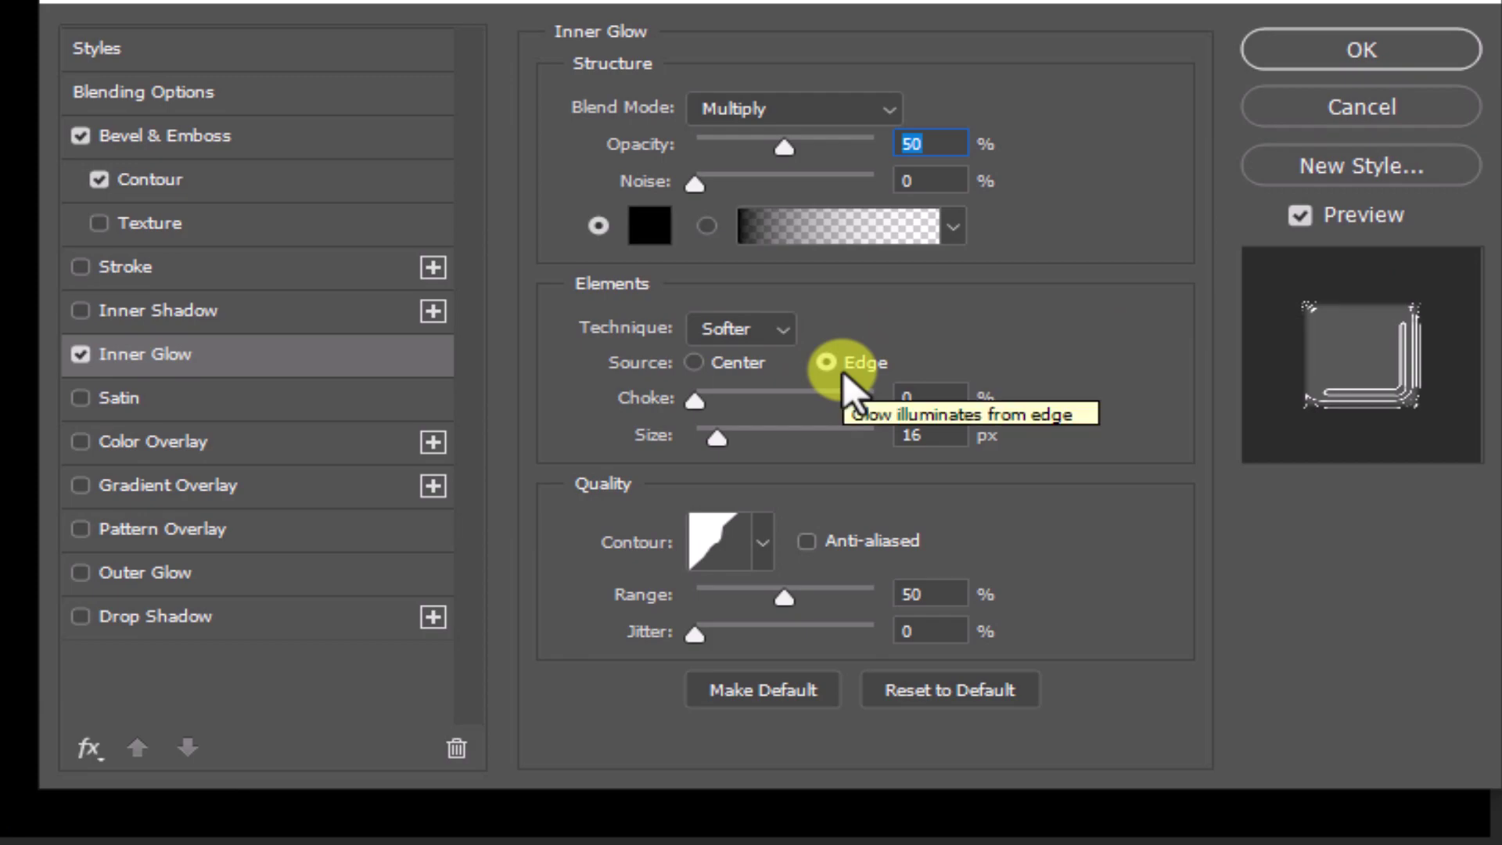
pyautogui.click(945, 396)
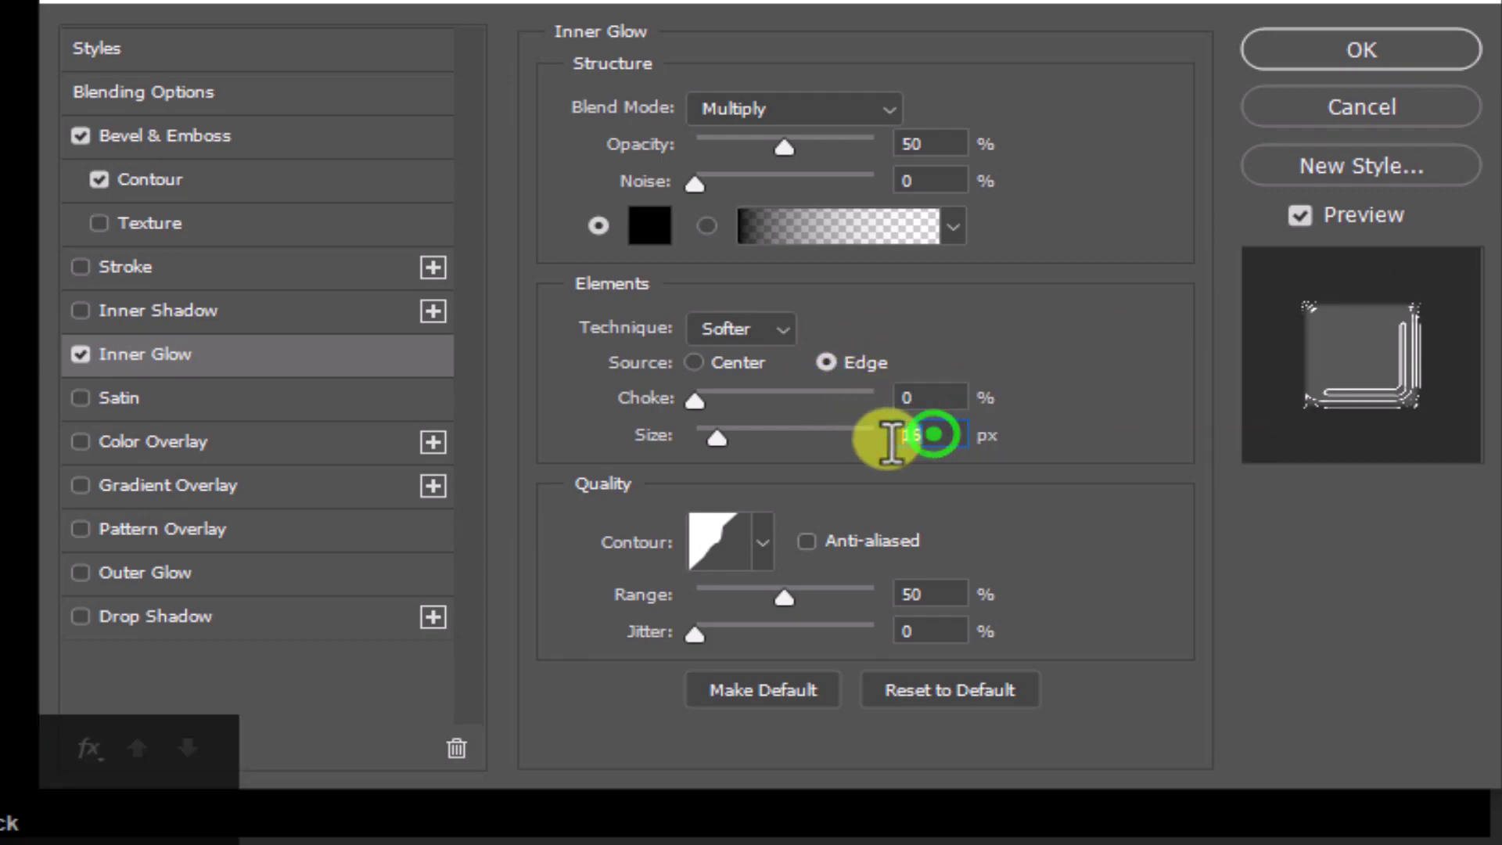
pyautogui.click(931, 599)
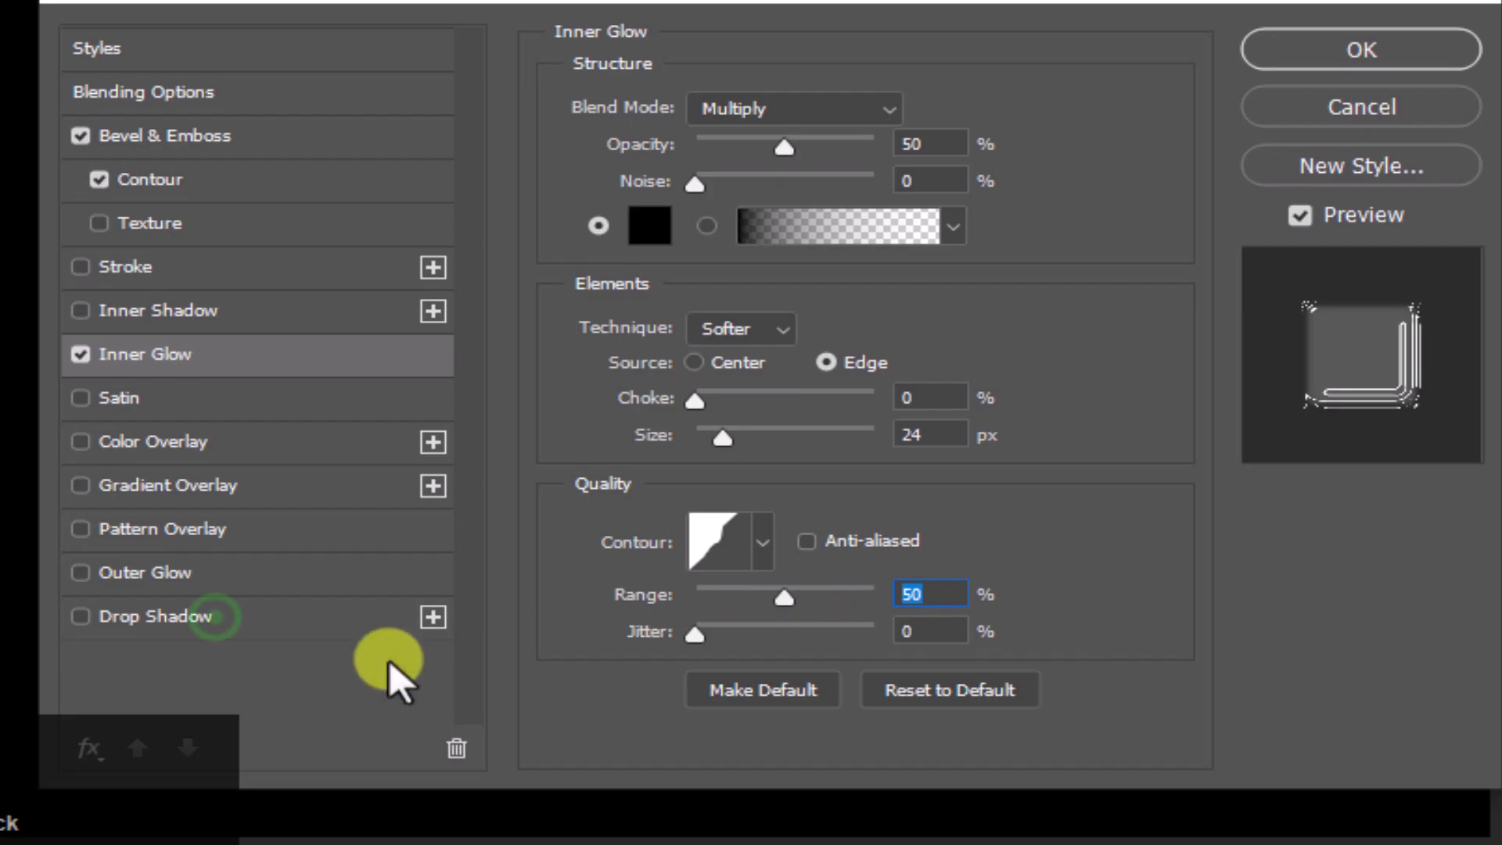
# Step: Enable Drop Shadow on the text layer with the Color Burn blend mode at 50% opacity
pyautogui.click(213, 622)
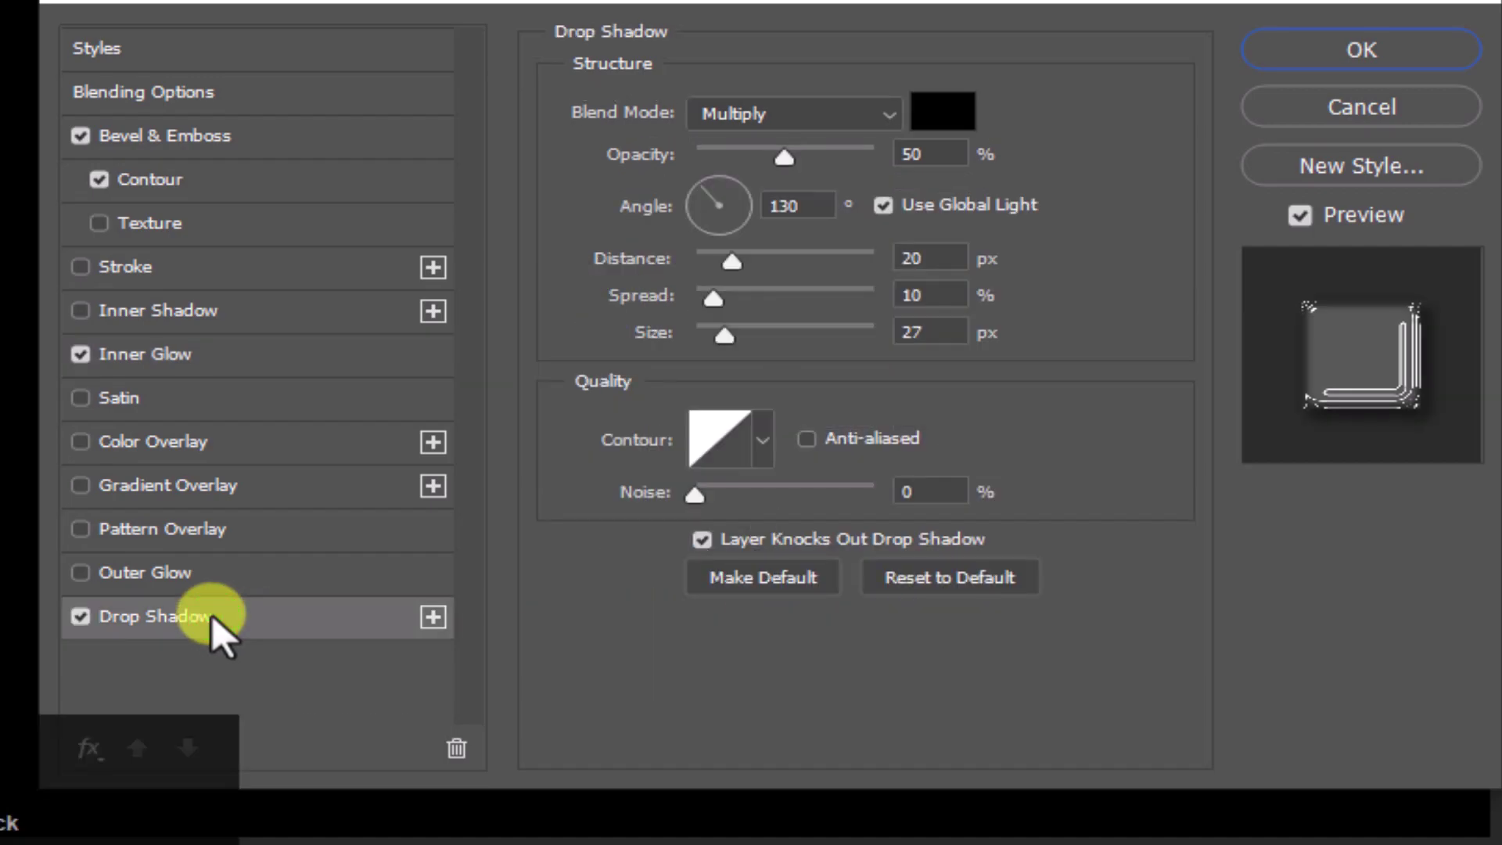
pyautogui.click(855, 112)
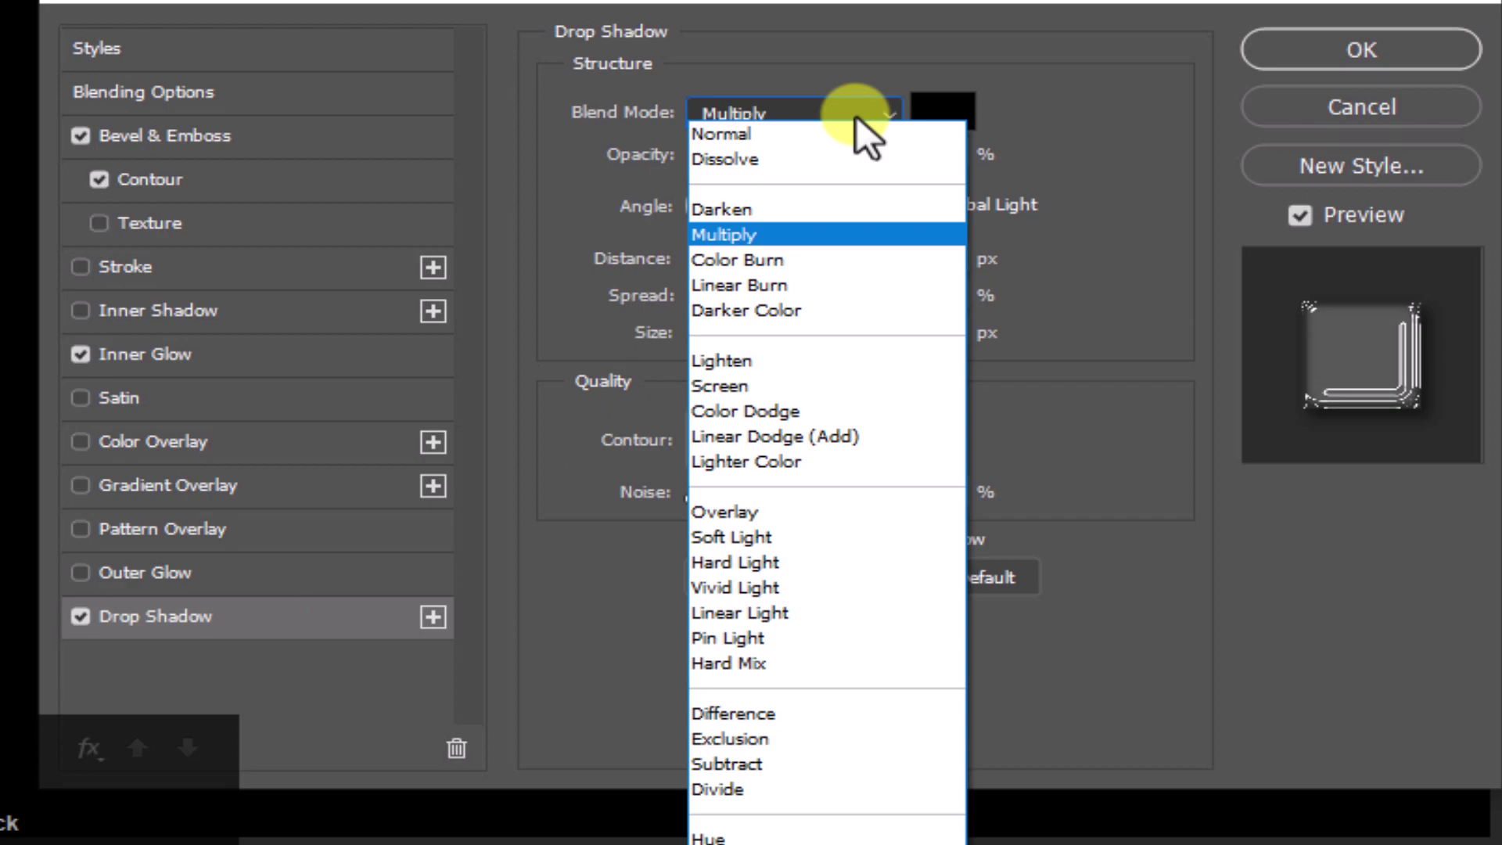
pyautogui.click(784, 261)
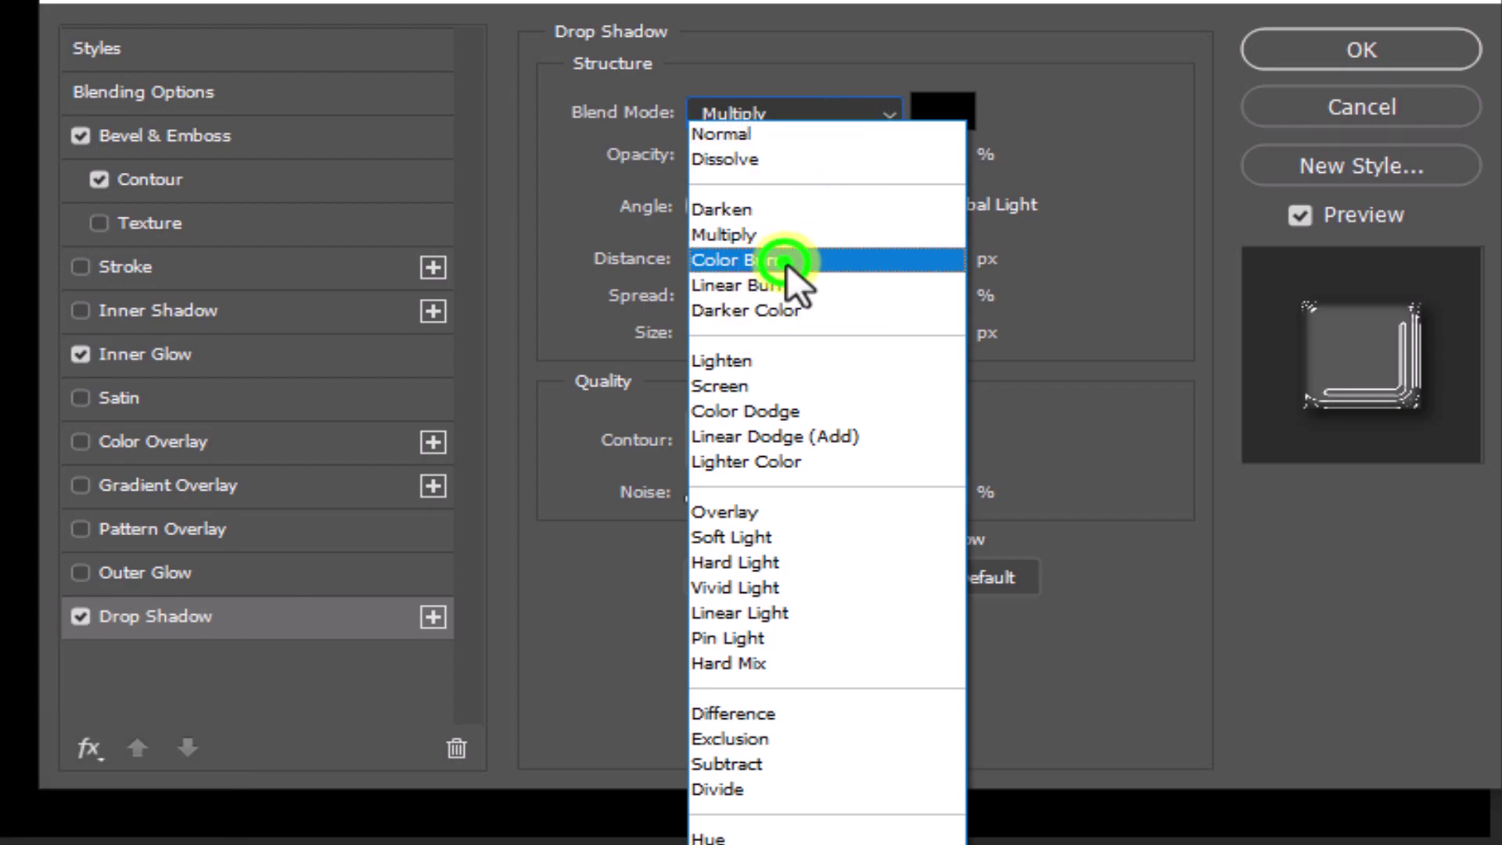
pyautogui.click(930, 157)
pyautogui.write('50')
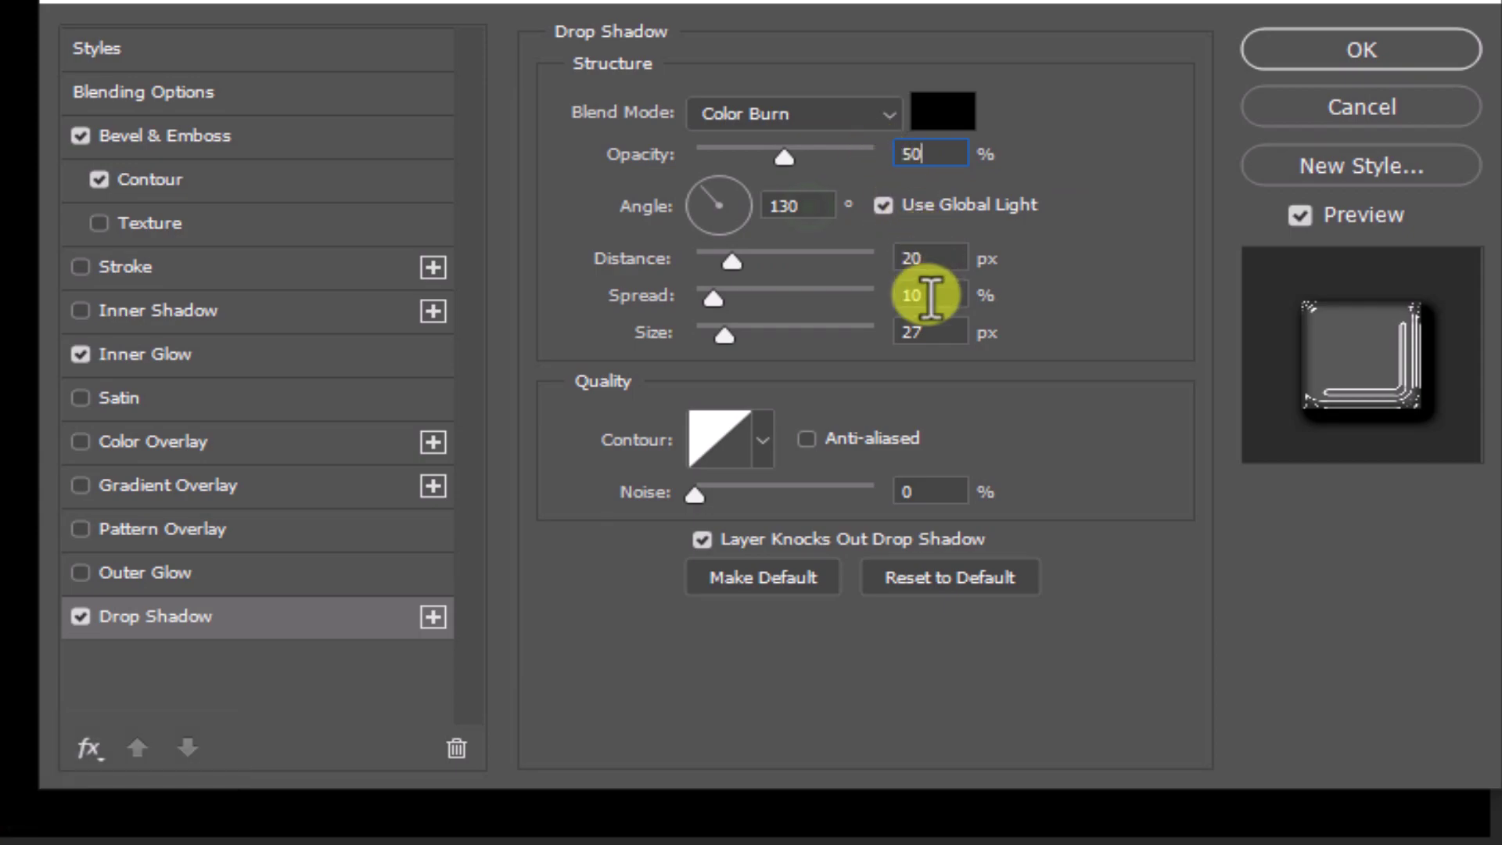
# Step: Give the drop shadow a 130° angle, 10 px distance, 0% spread and 27 px size, apply the style and collapse the layer's effects list
pyautogui.doubleClick(790, 205)
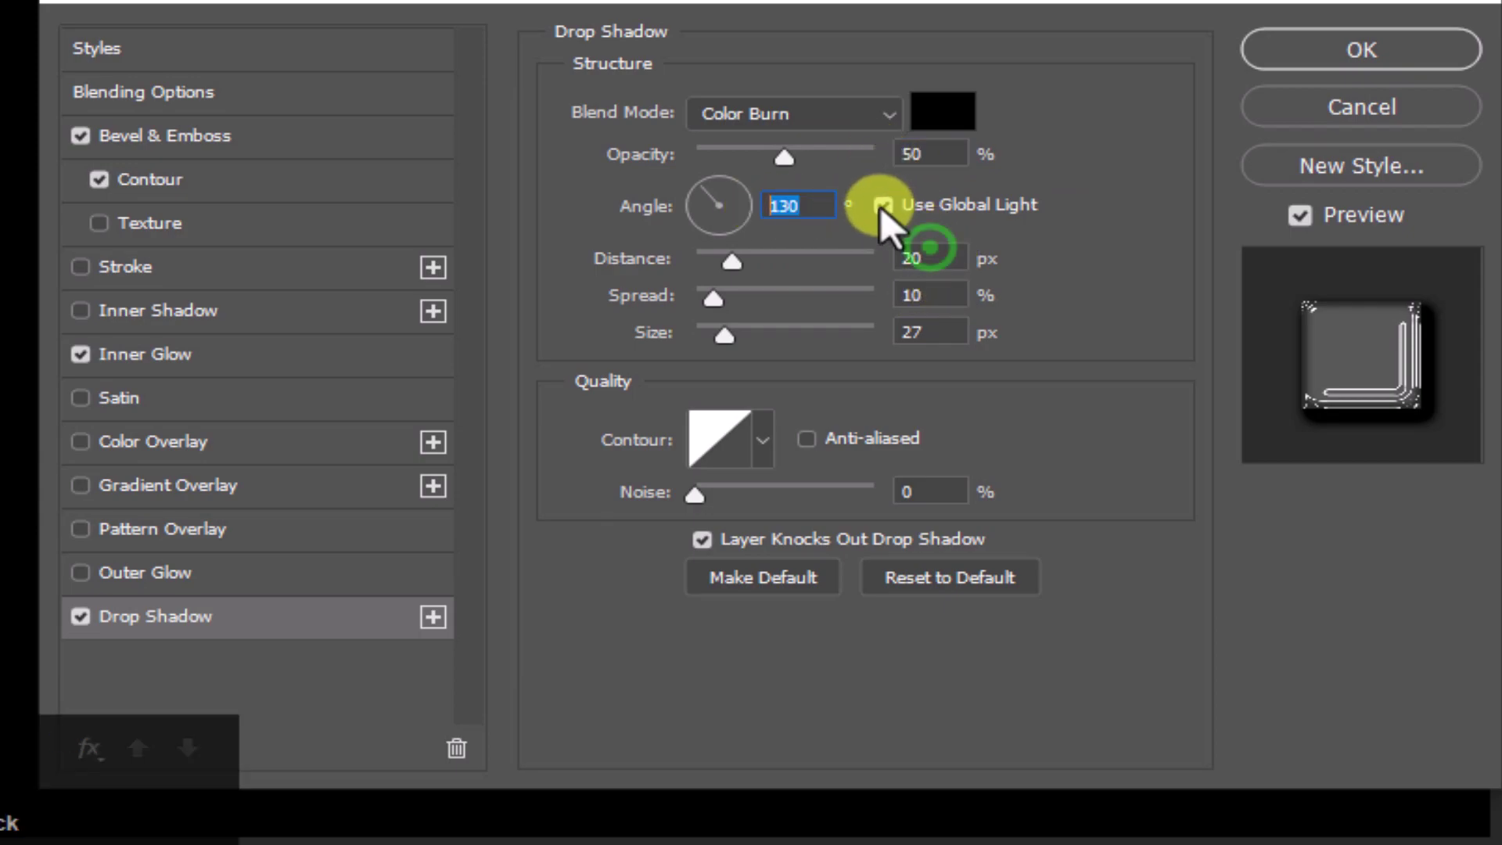
pyautogui.moveTo(927, 249); pyautogui.dragTo(896, 258)
pyautogui.write('10')
pyautogui.moveTo(951, 300); pyautogui.dragTo(880, 335)
pyautogui.write('0')
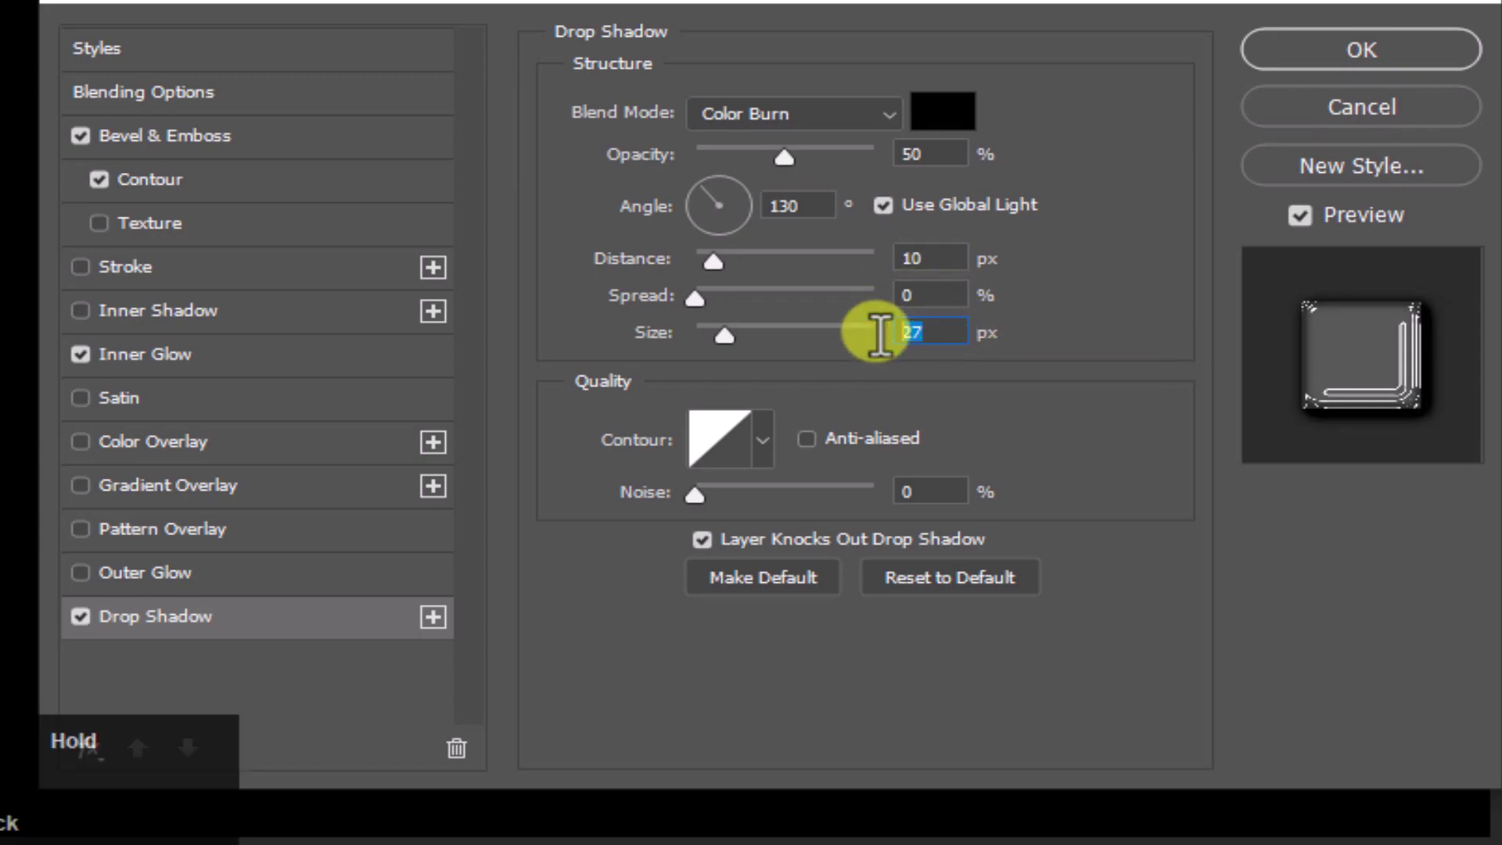
pyautogui.click(1324, 57)
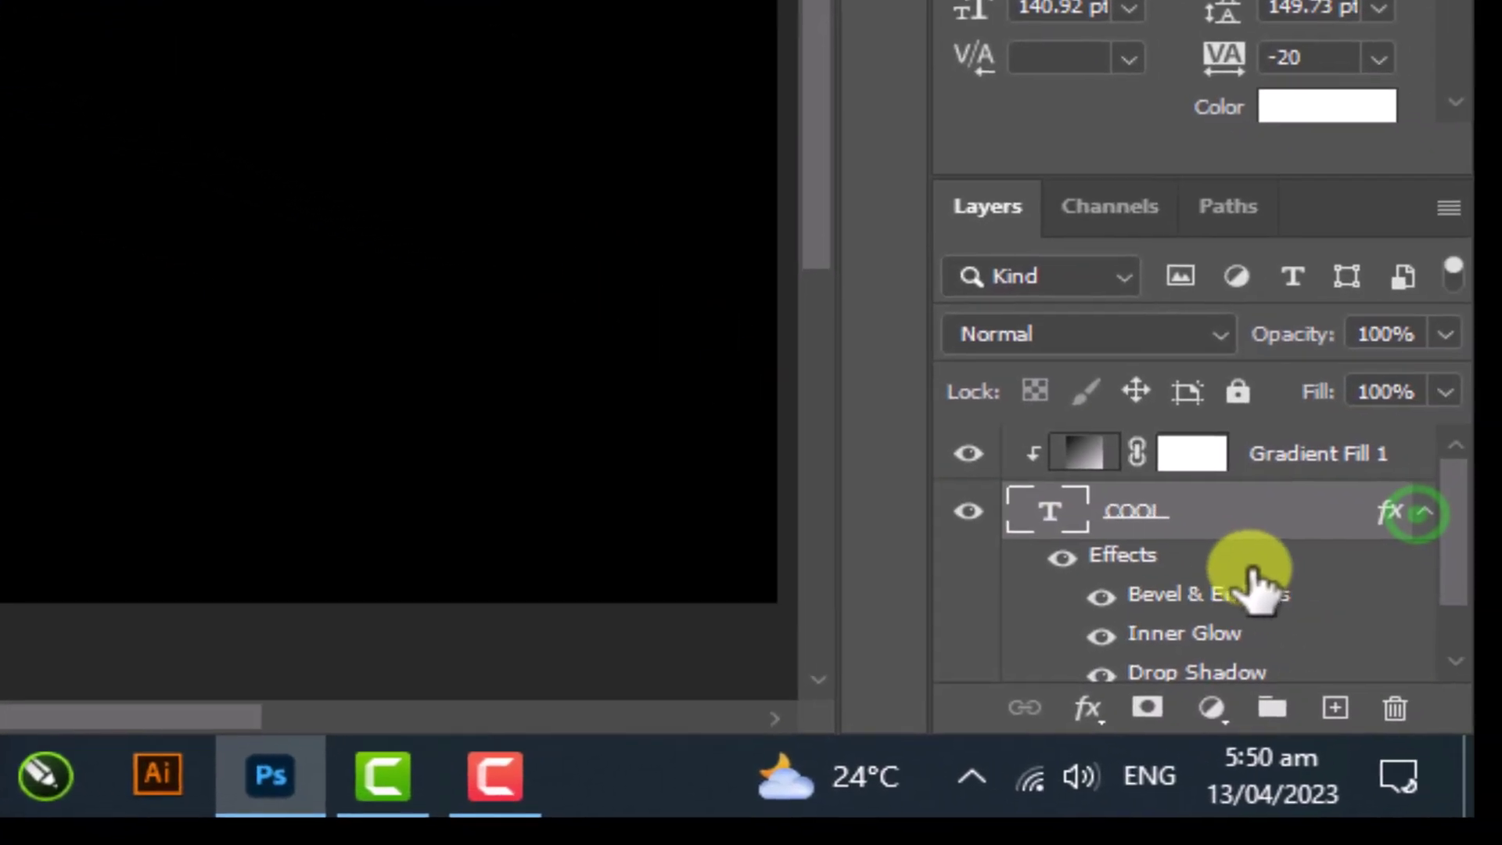
pyautogui.click(1416, 510)
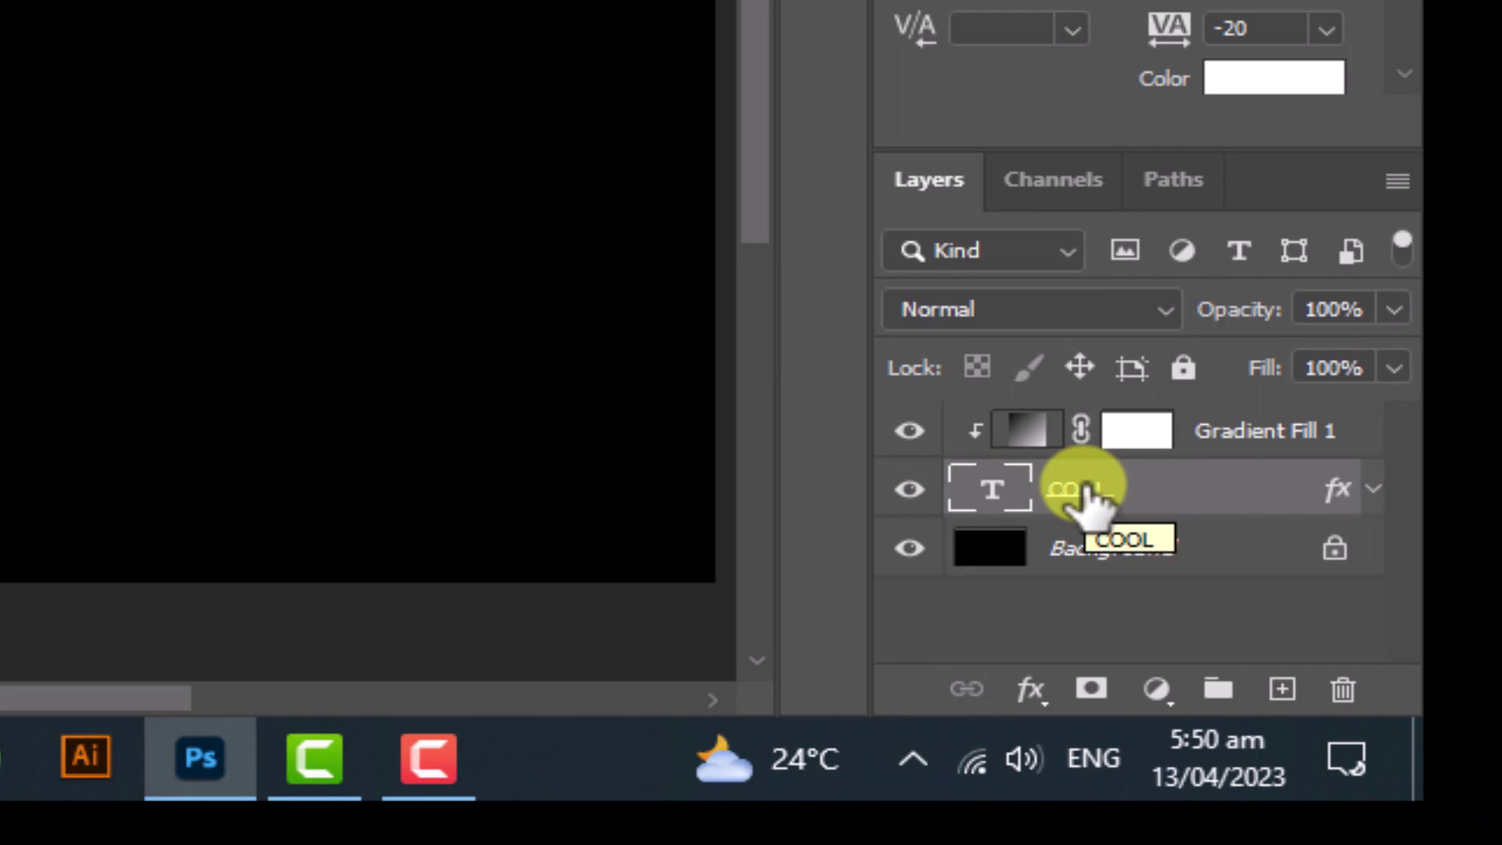
# Step: Load the COOL text layer's outline as a selection and expand it by 20 pixels
pyautogui.keyDown('ctrl'); pyautogui.click(1001, 493); pyautogui.keyUp('ctrl')
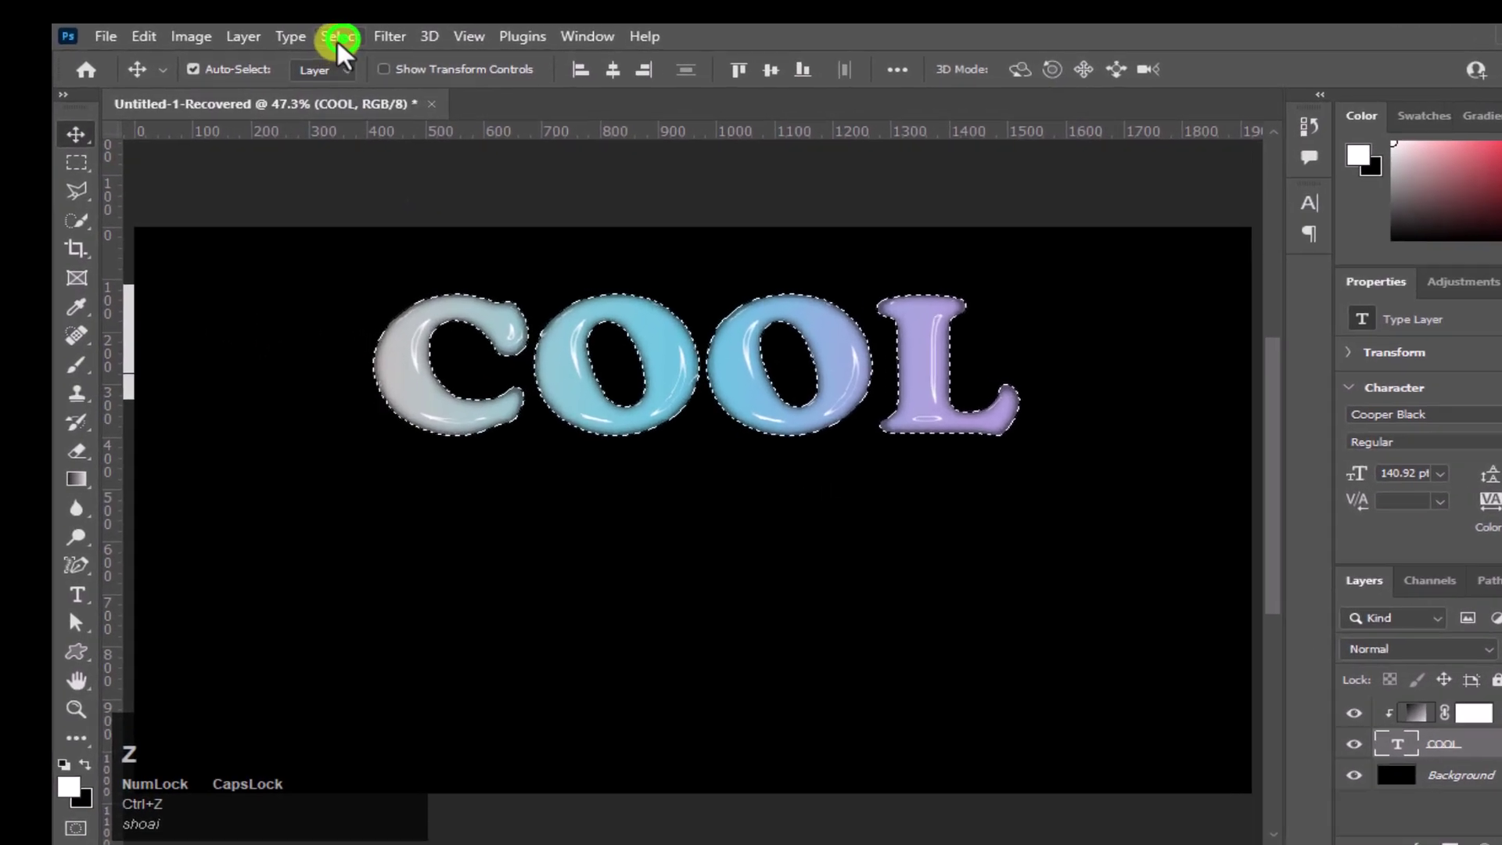
pyautogui.click(338, 33)
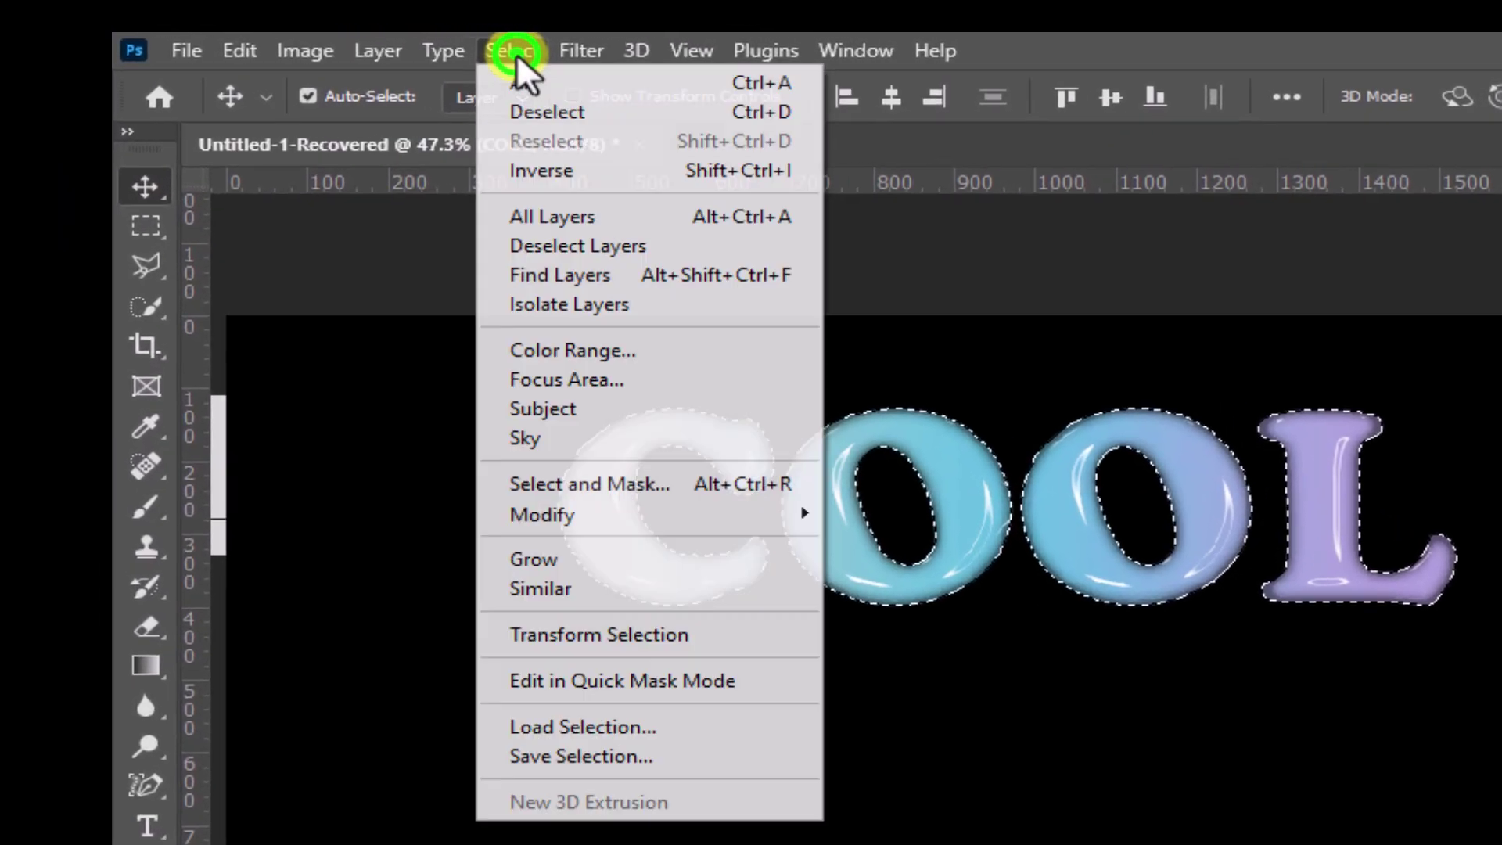
pyautogui.moveTo(618, 529)
pyautogui.click(1001, 589)
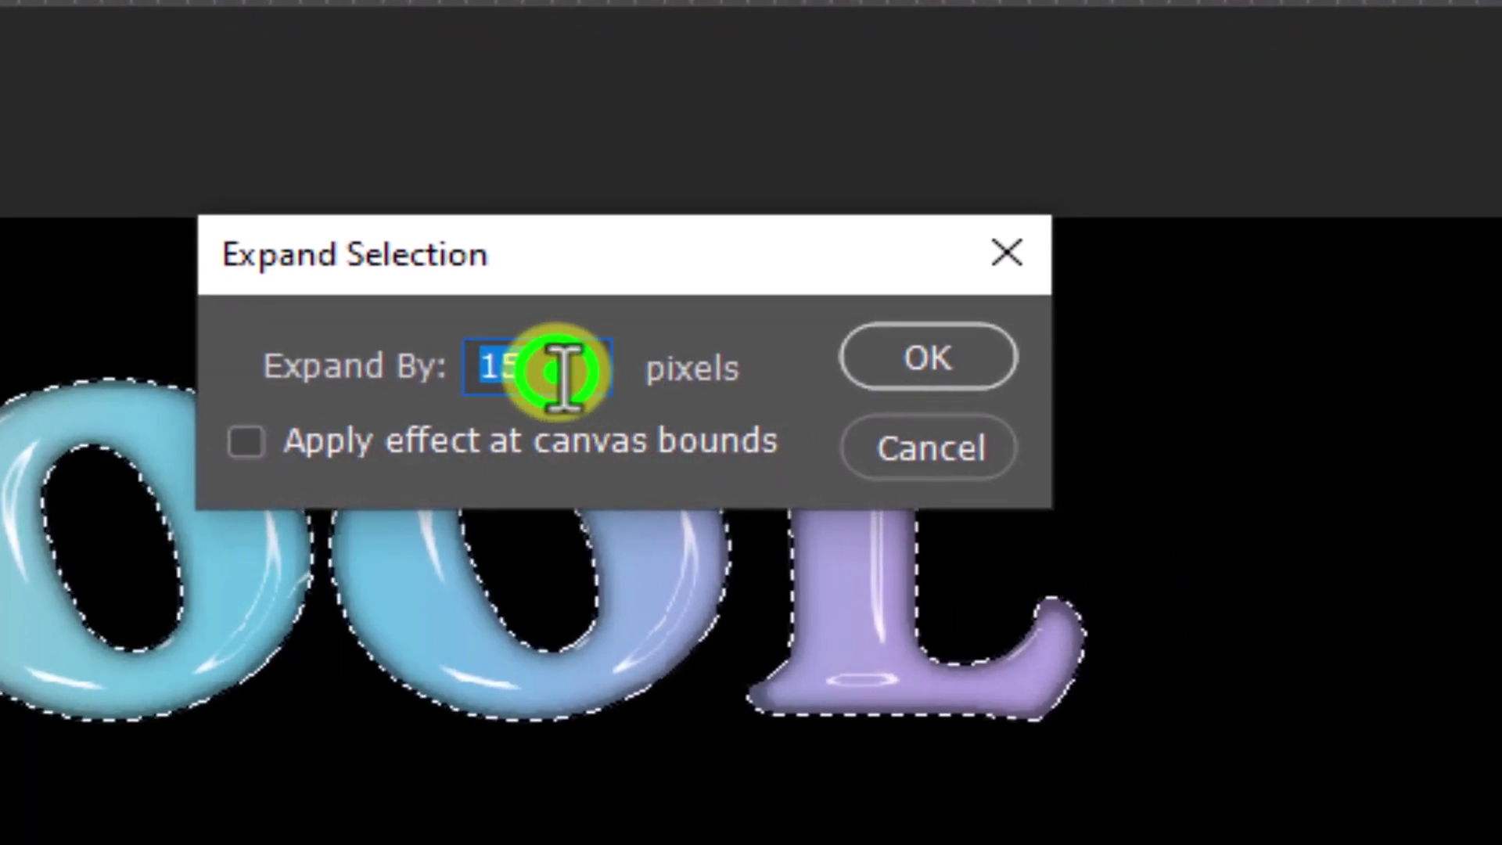
pyautogui.moveTo(726, 382); pyautogui.dragTo(621, 380)
pyautogui.write('20')
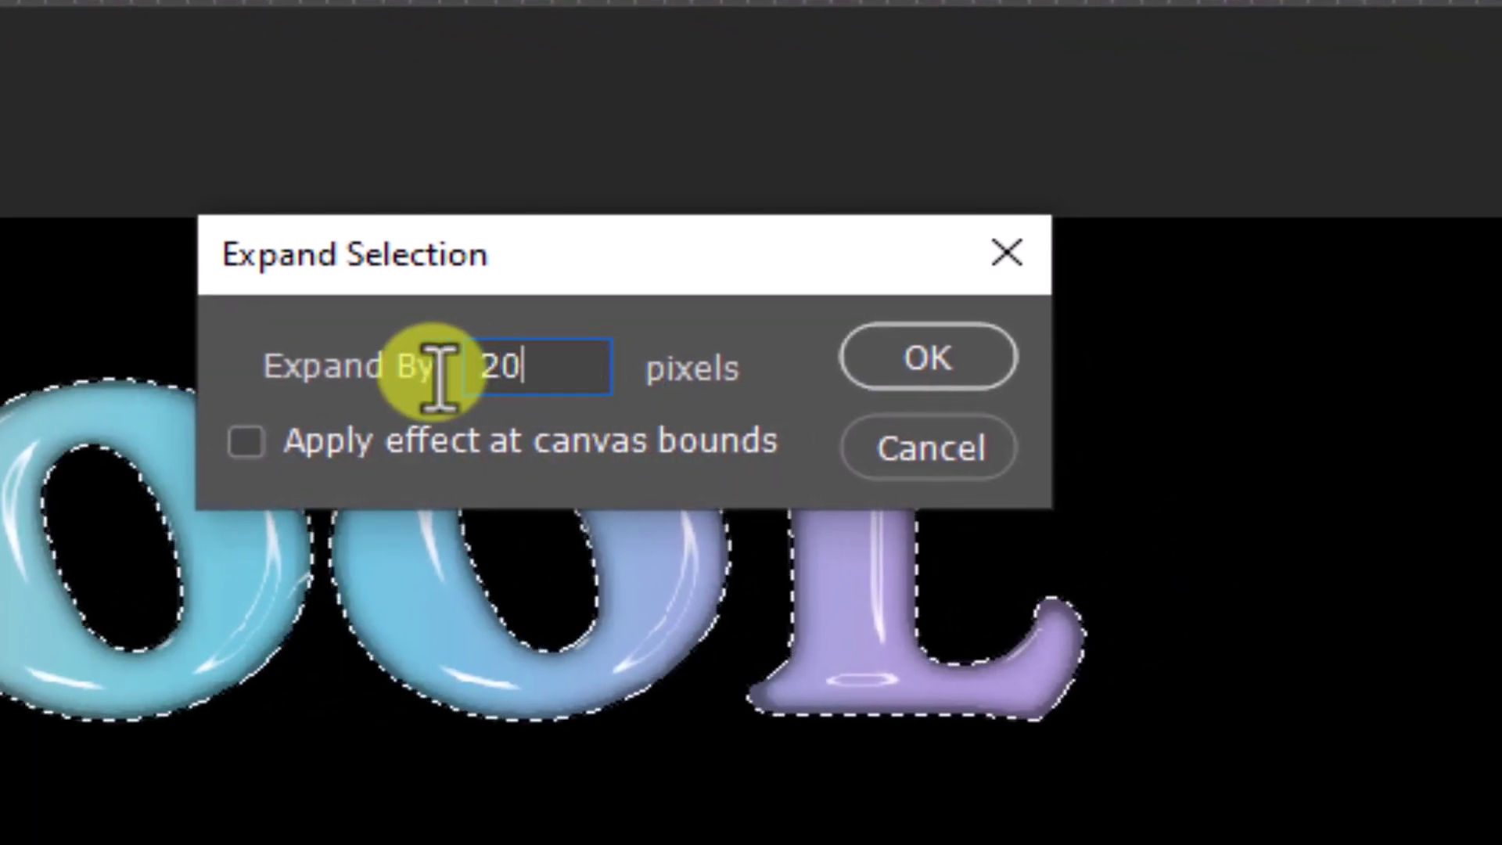
pyautogui.click(907, 350)
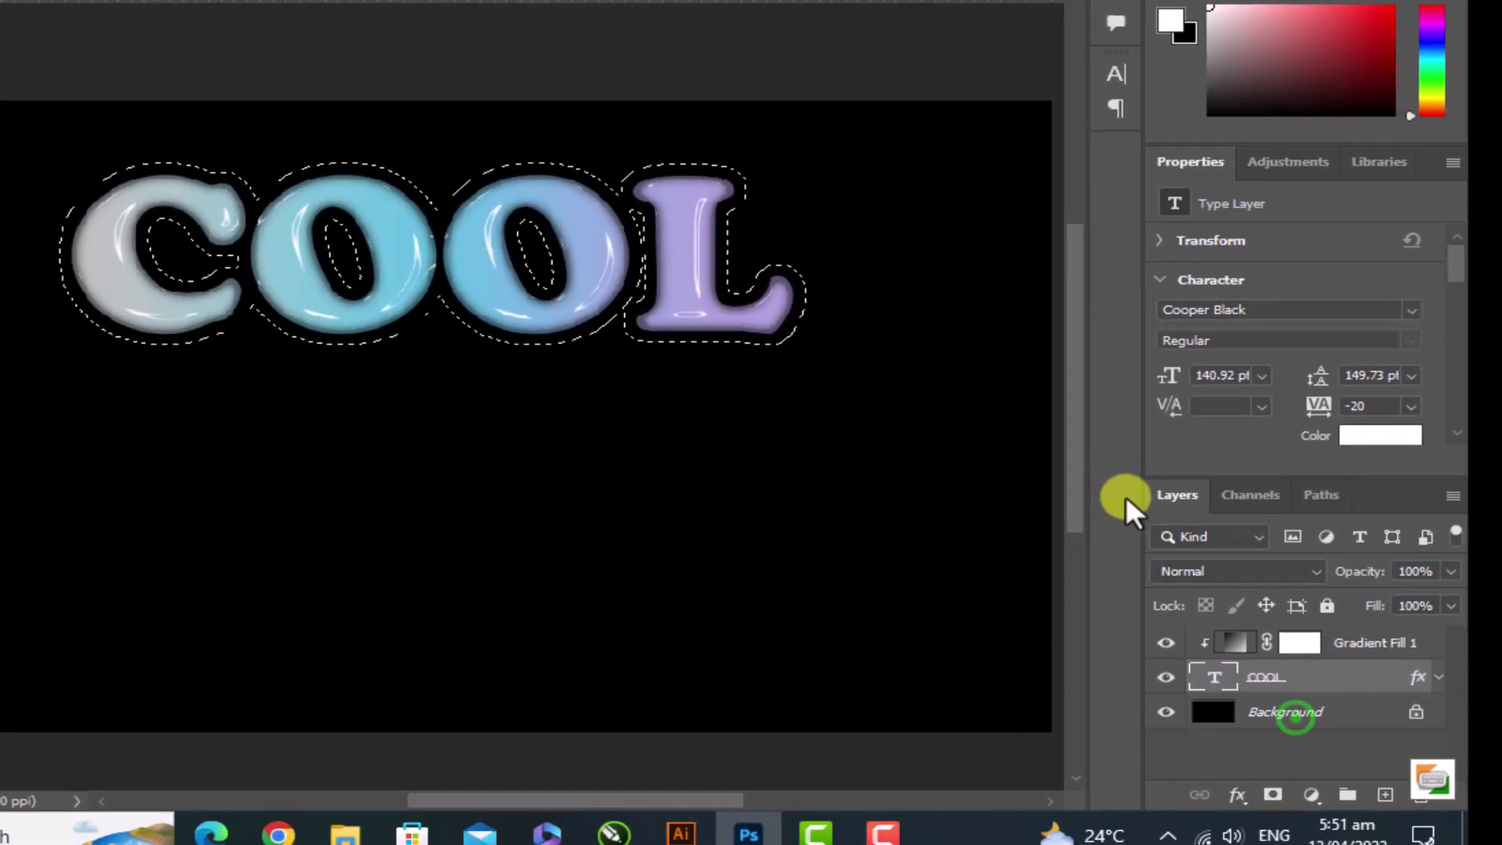
# Step: Create a new layer directly above Background and choose the pink-blue-purple Iridescent preset for the Gradient tool
pyautogui.click(1254, 678)
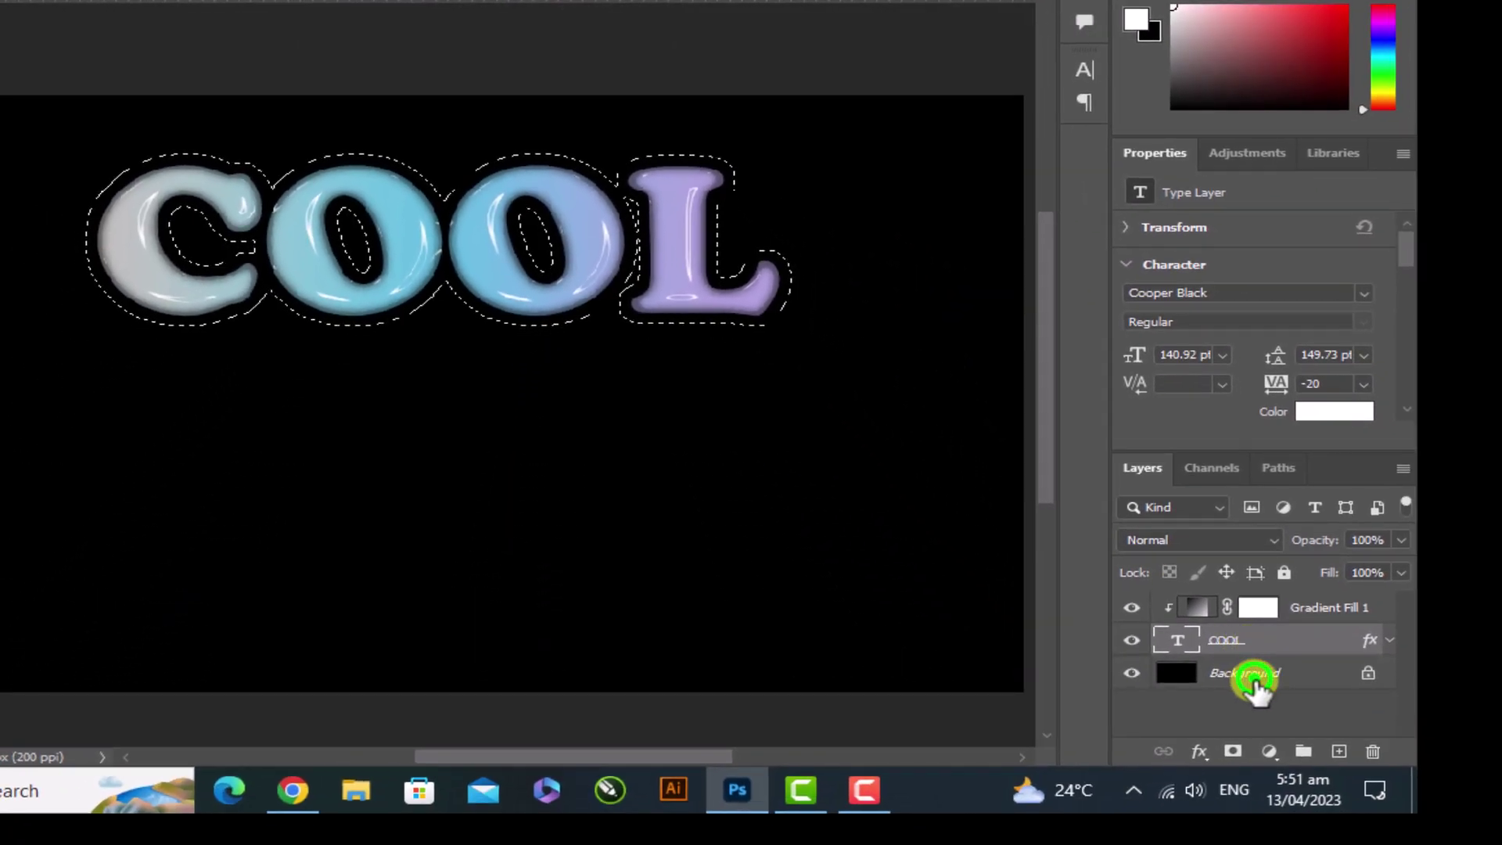
pyautogui.click(1339, 751)
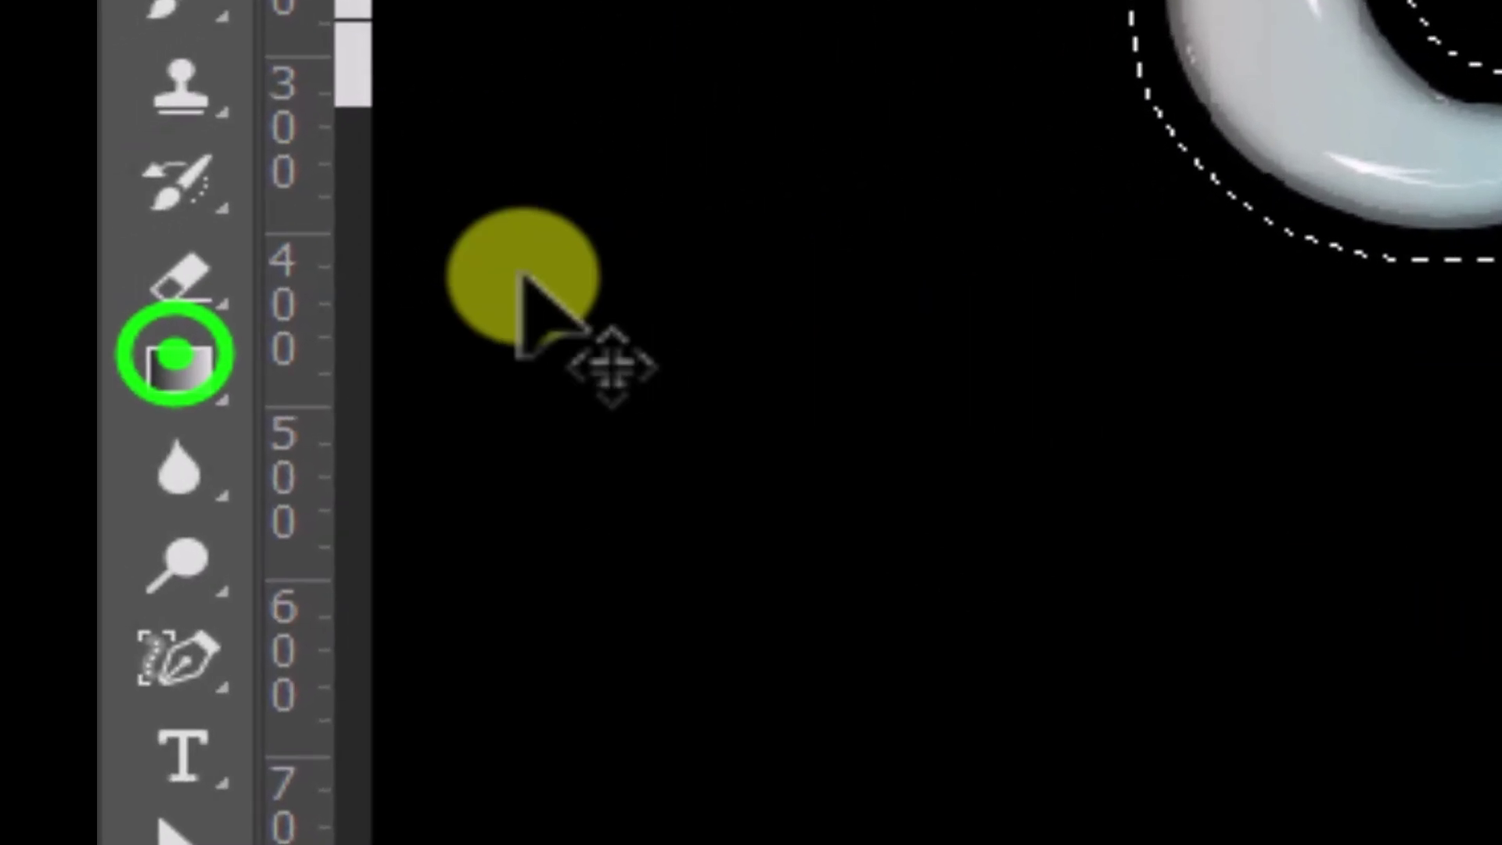
pyautogui.click(169, 346)
pyautogui.click(688, 292)
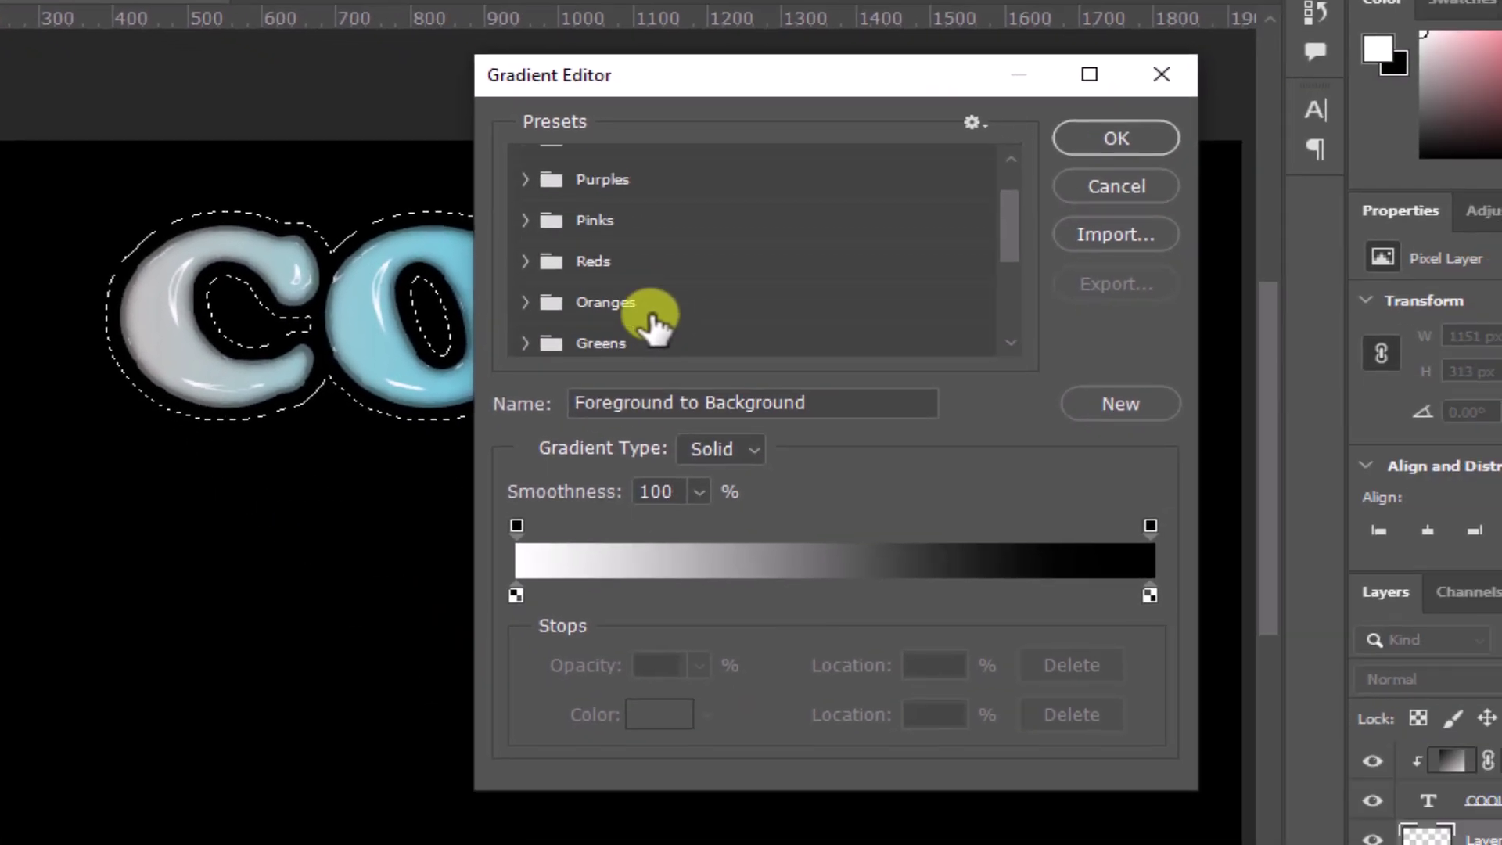
pyautogui.scroll(-3, 653, 324)
pyautogui.scroll(-2, 728, 301)
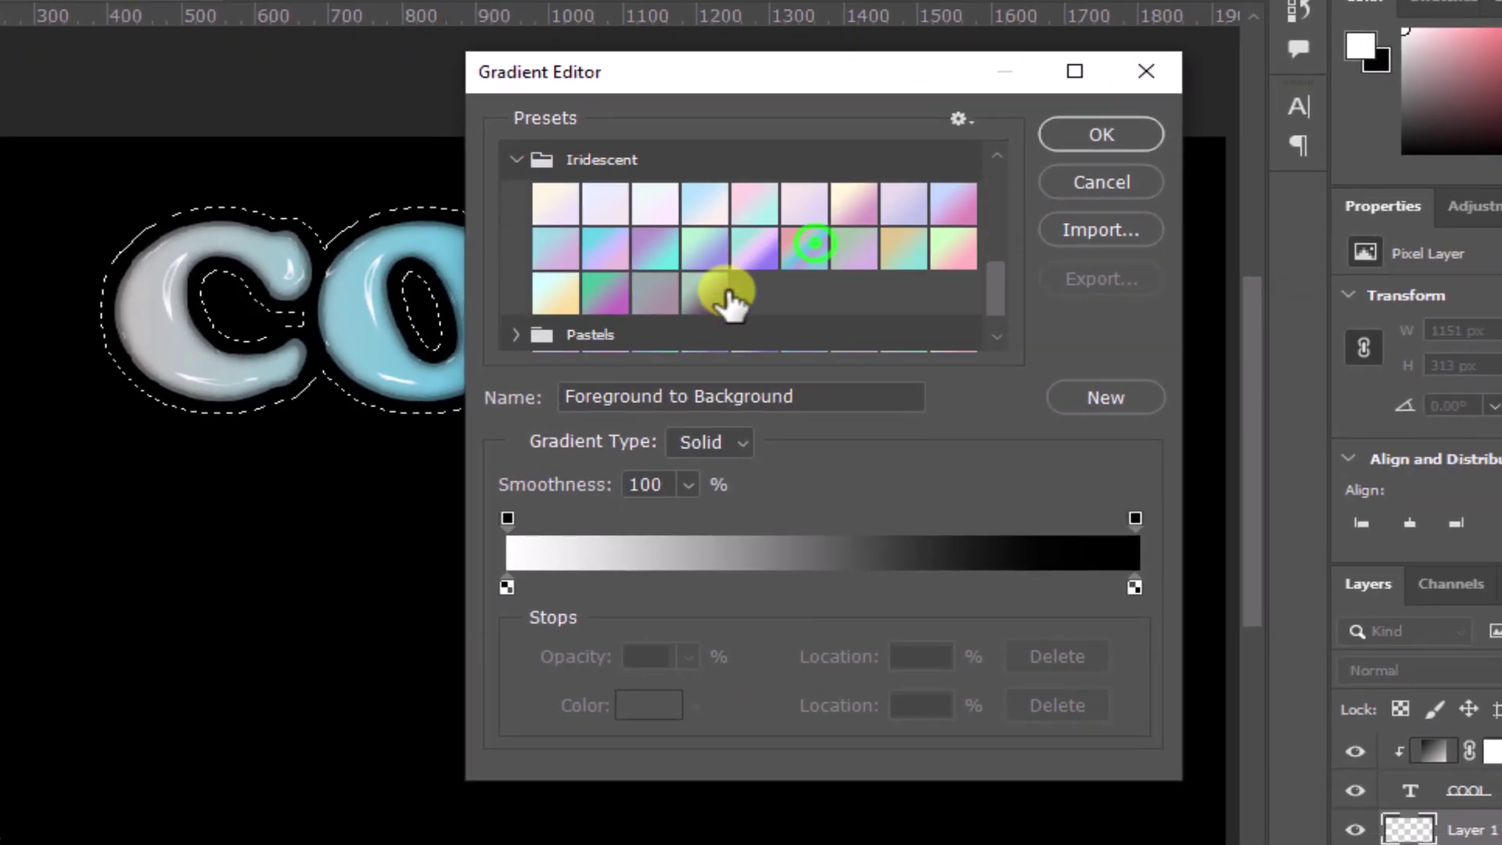
pyautogui.click(815, 247)
pyautogui.click(1111, 129)
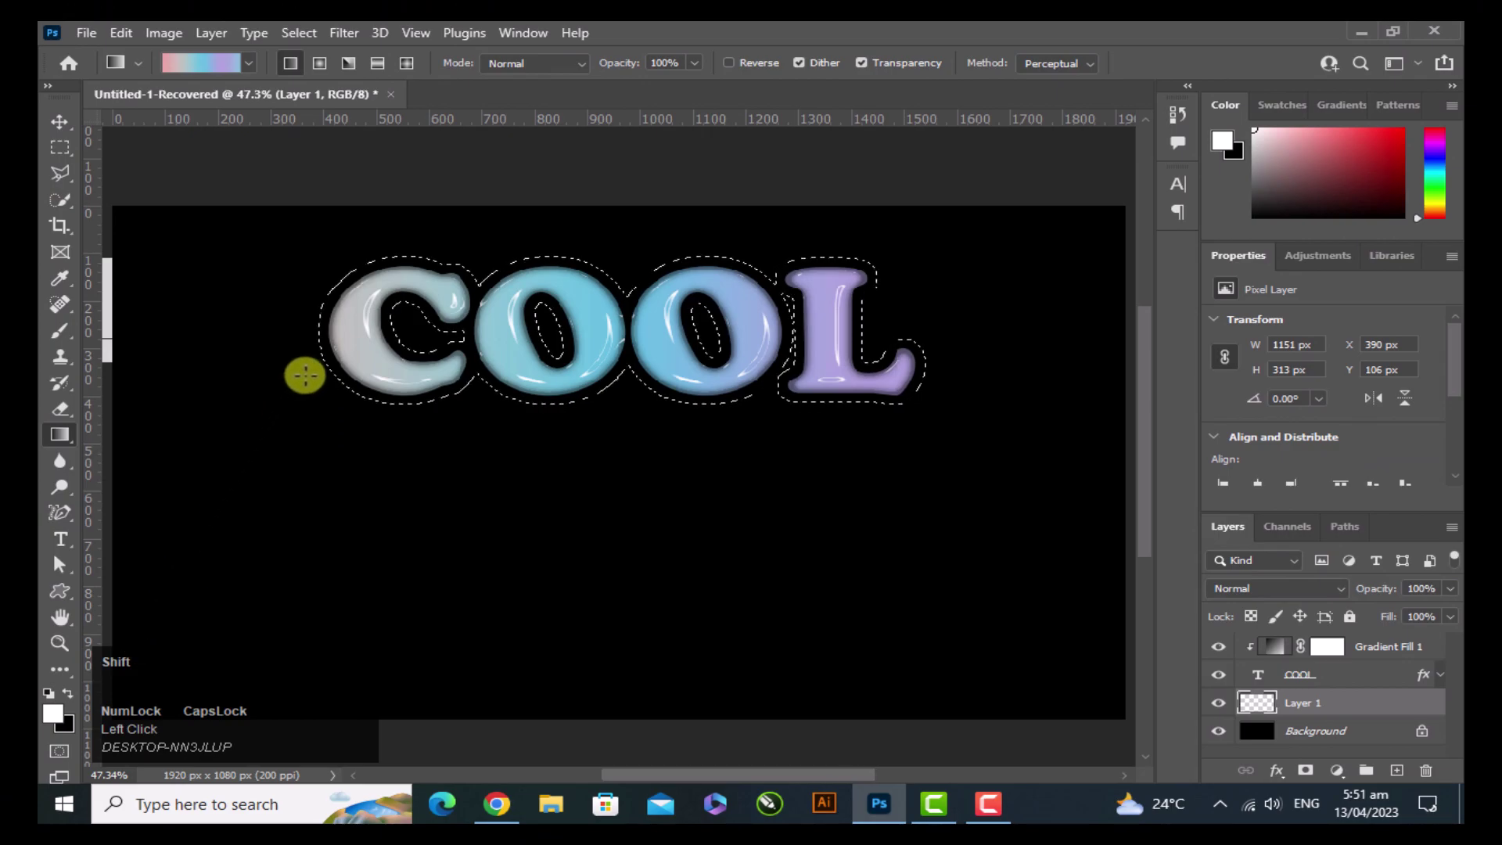
# Step: Fill the expanded selection with a straight horizontal gradient from the C's outer edge to the L's outer edge, and deselect
pyautogui.moveTo(318, 328); pyautogui.dragTo(537, 328)
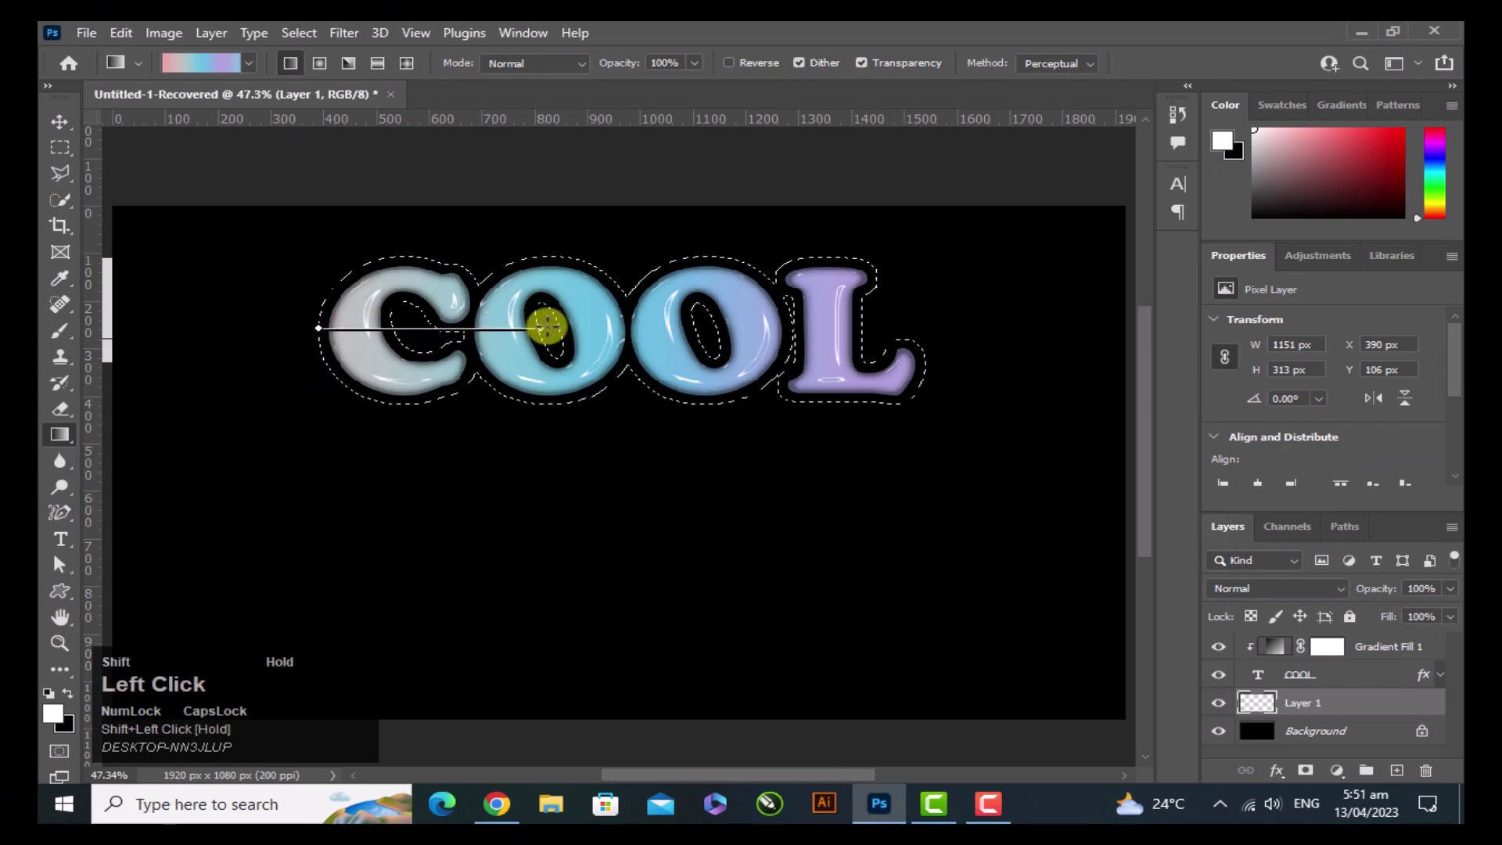
pyautogui.moveTo(922, 313); pyautogui.dragTo(922, 312)
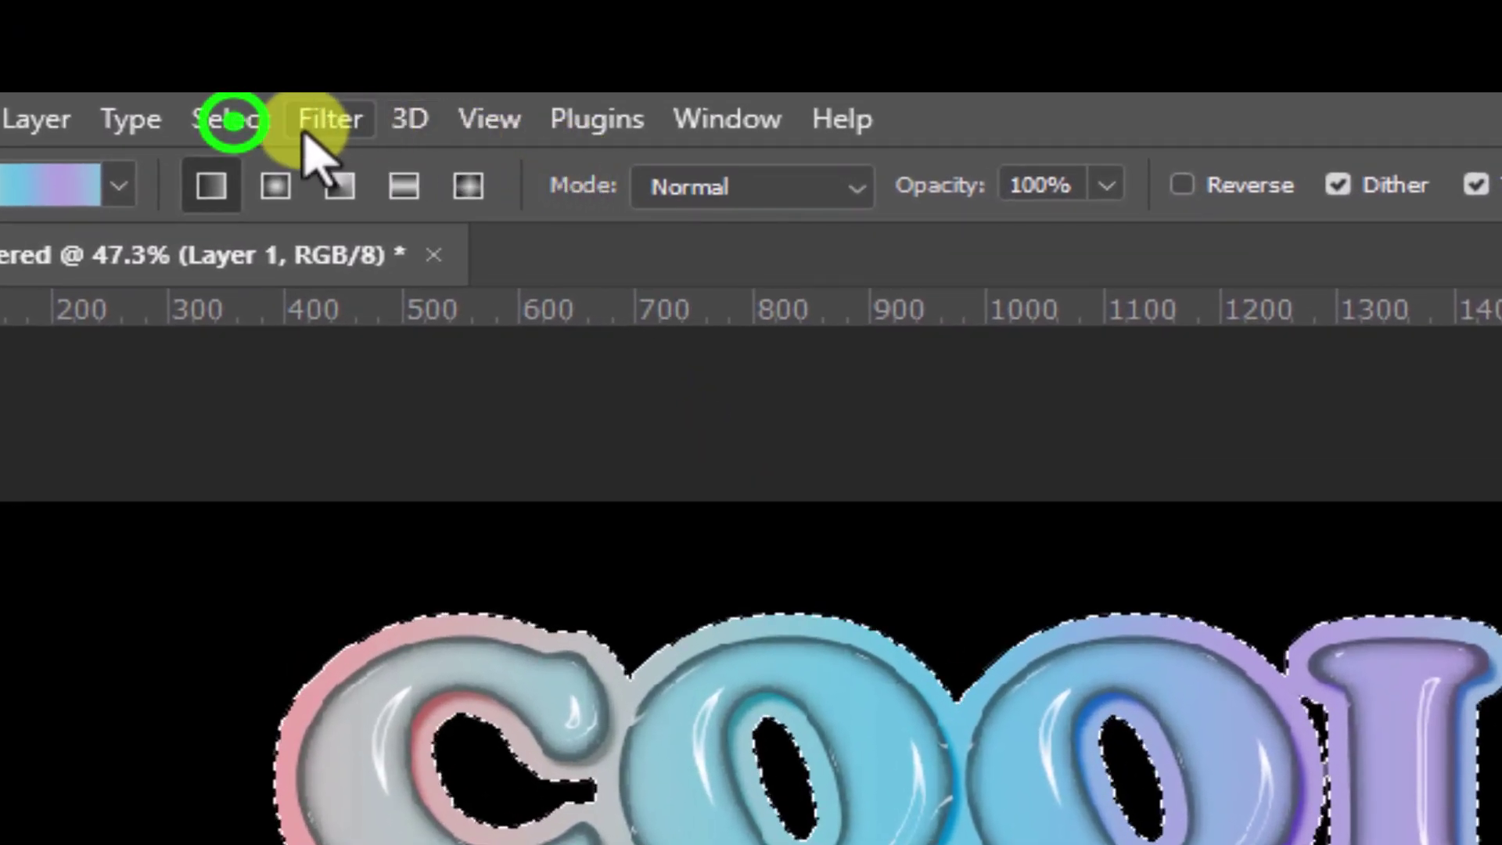
pyautogui.click(233, 119)
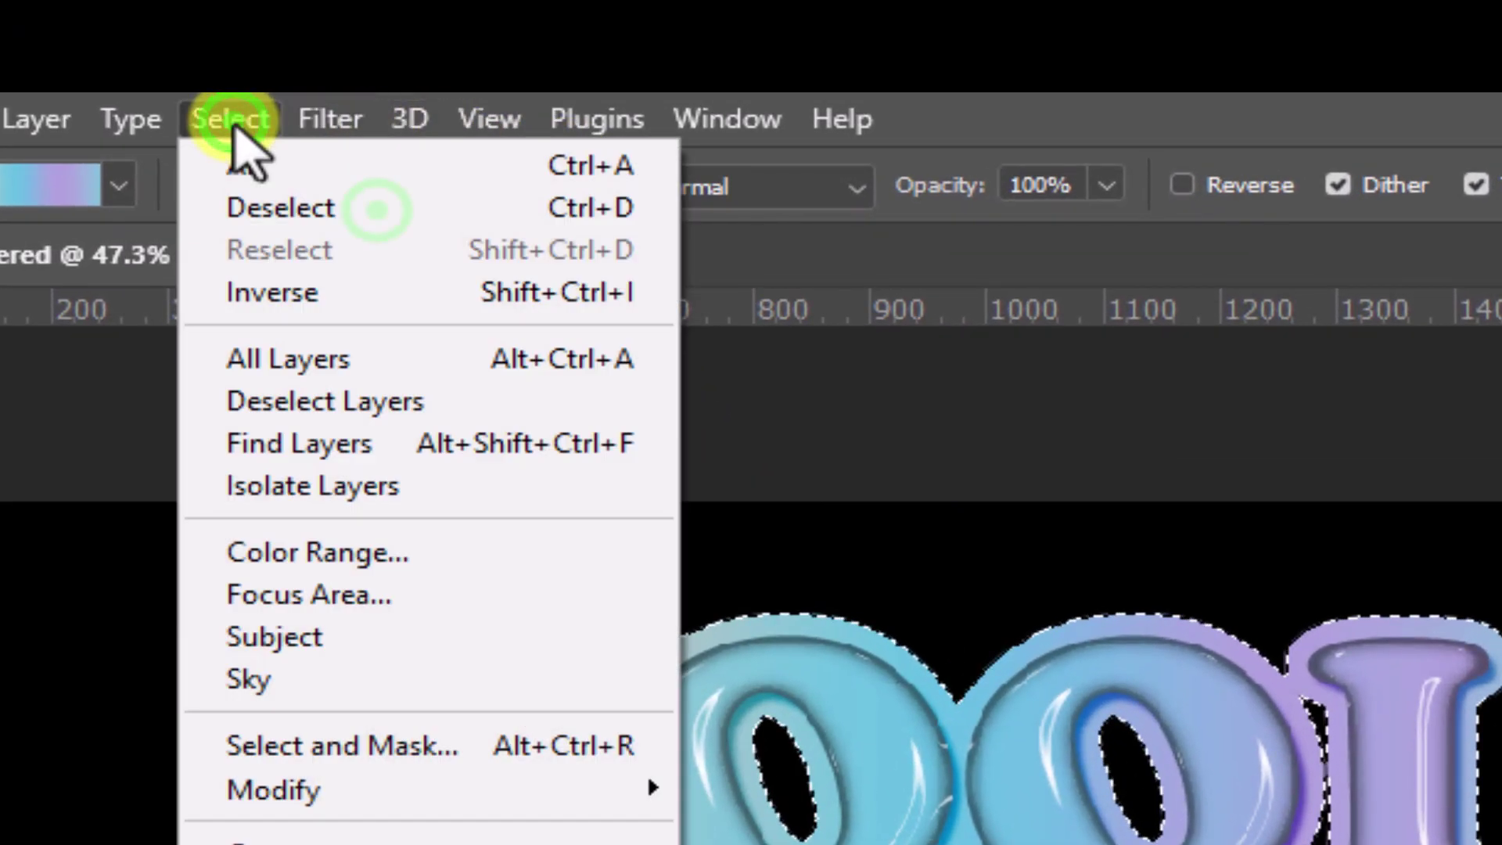
pyautogui.click(368, 206)
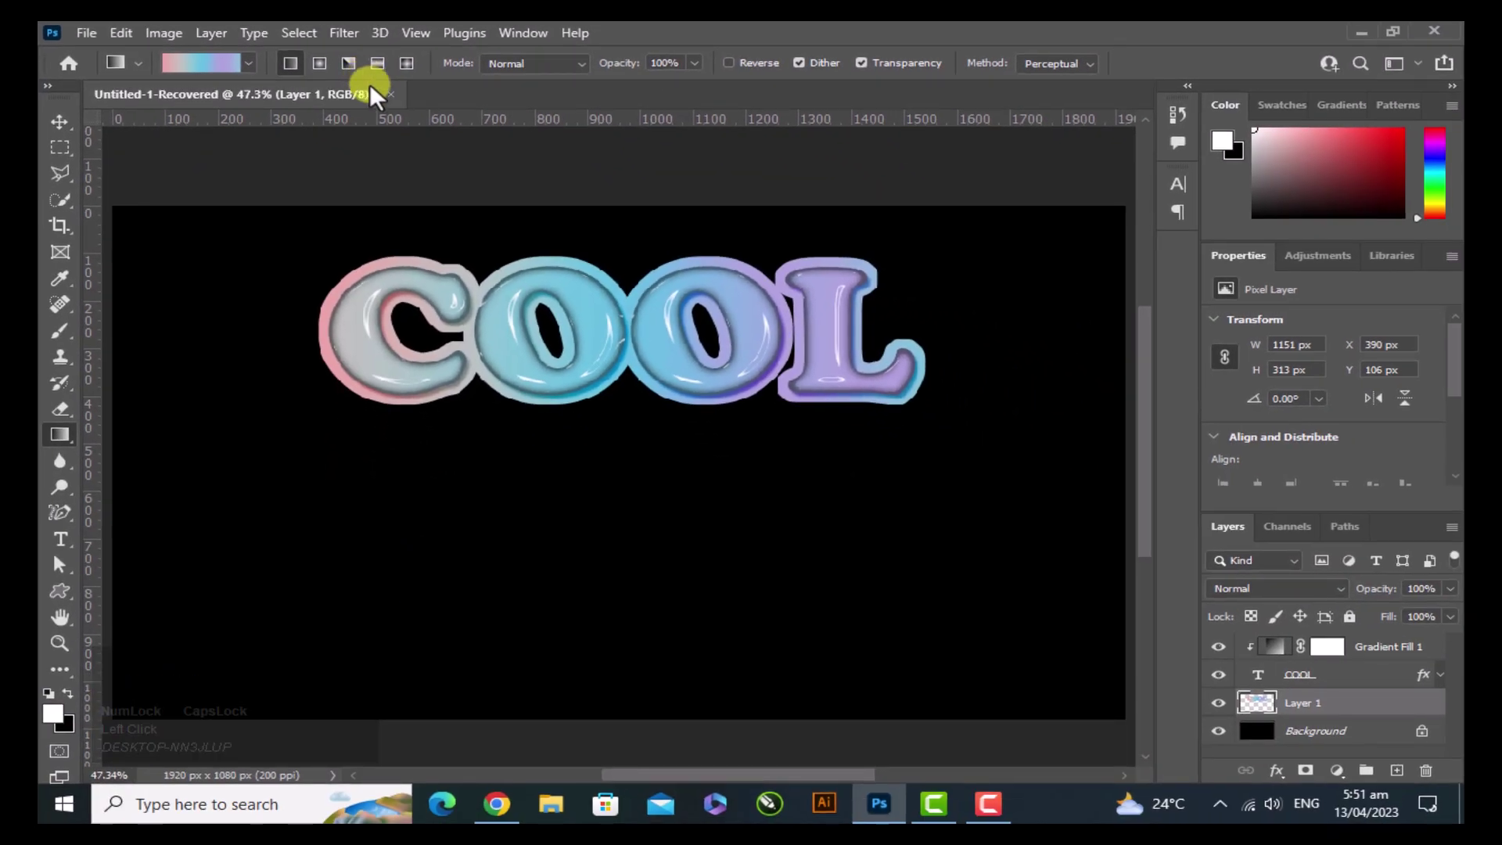
# Step: Add a smooth Inner Bevel to the gradient outline layer with a depth of 20% and a size of 17 px
pyautogui.click(1277, 770)
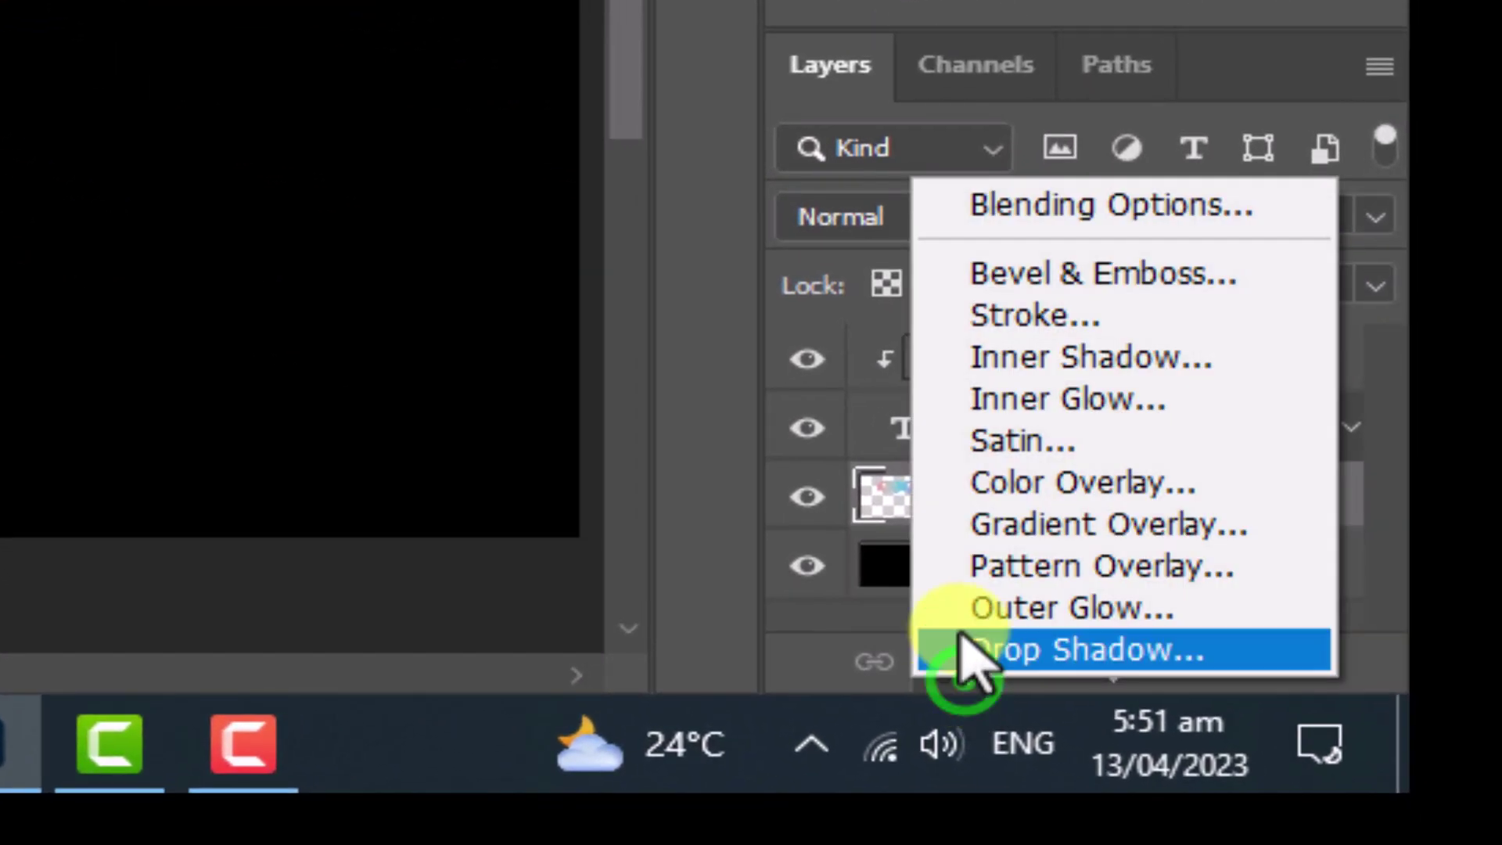
pyautogui.click(1040, 211)
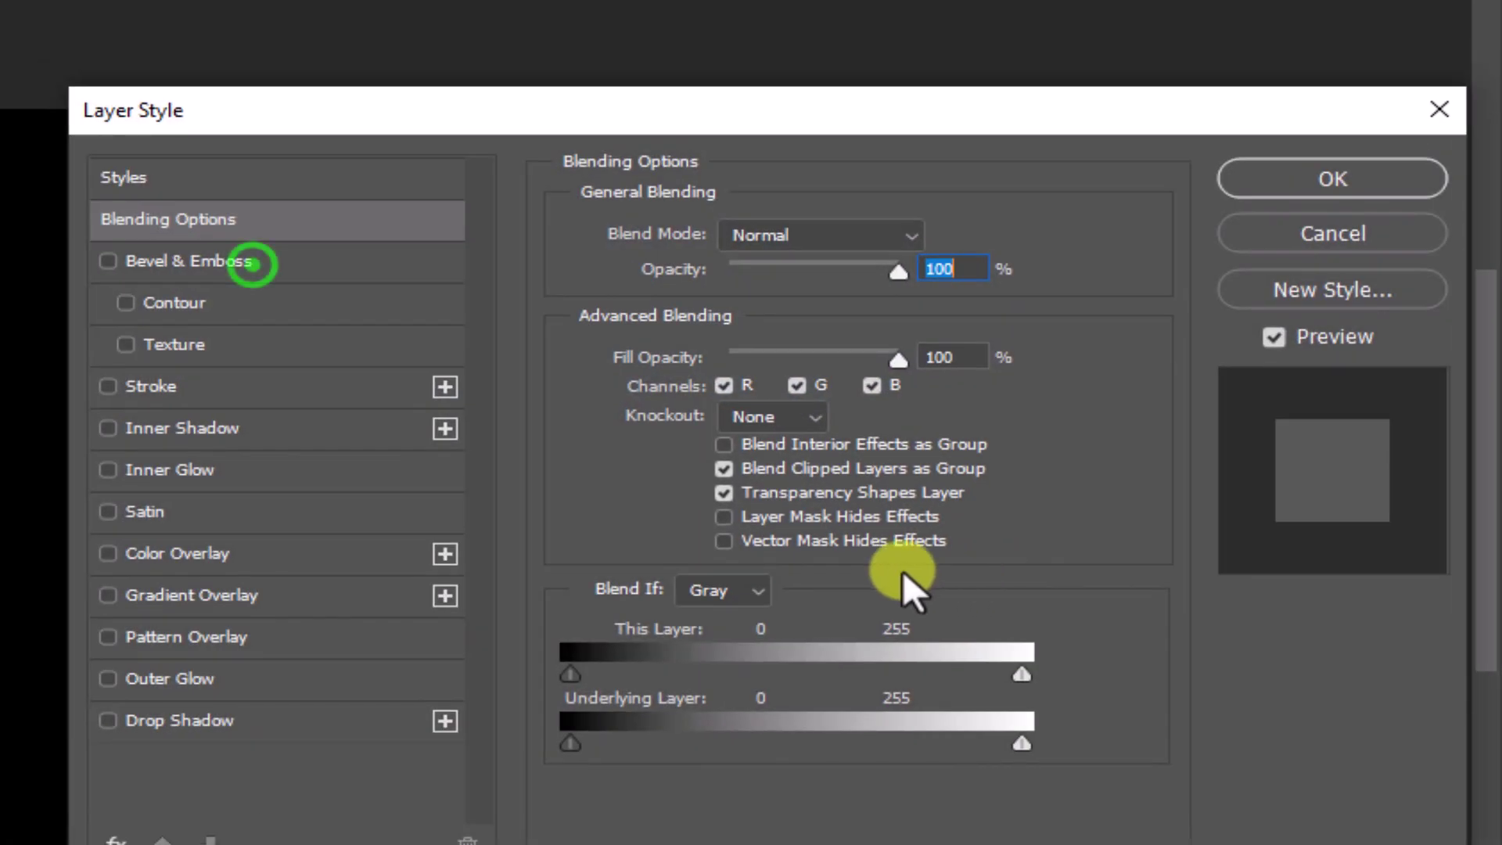
pyautogui.click(252, 266)
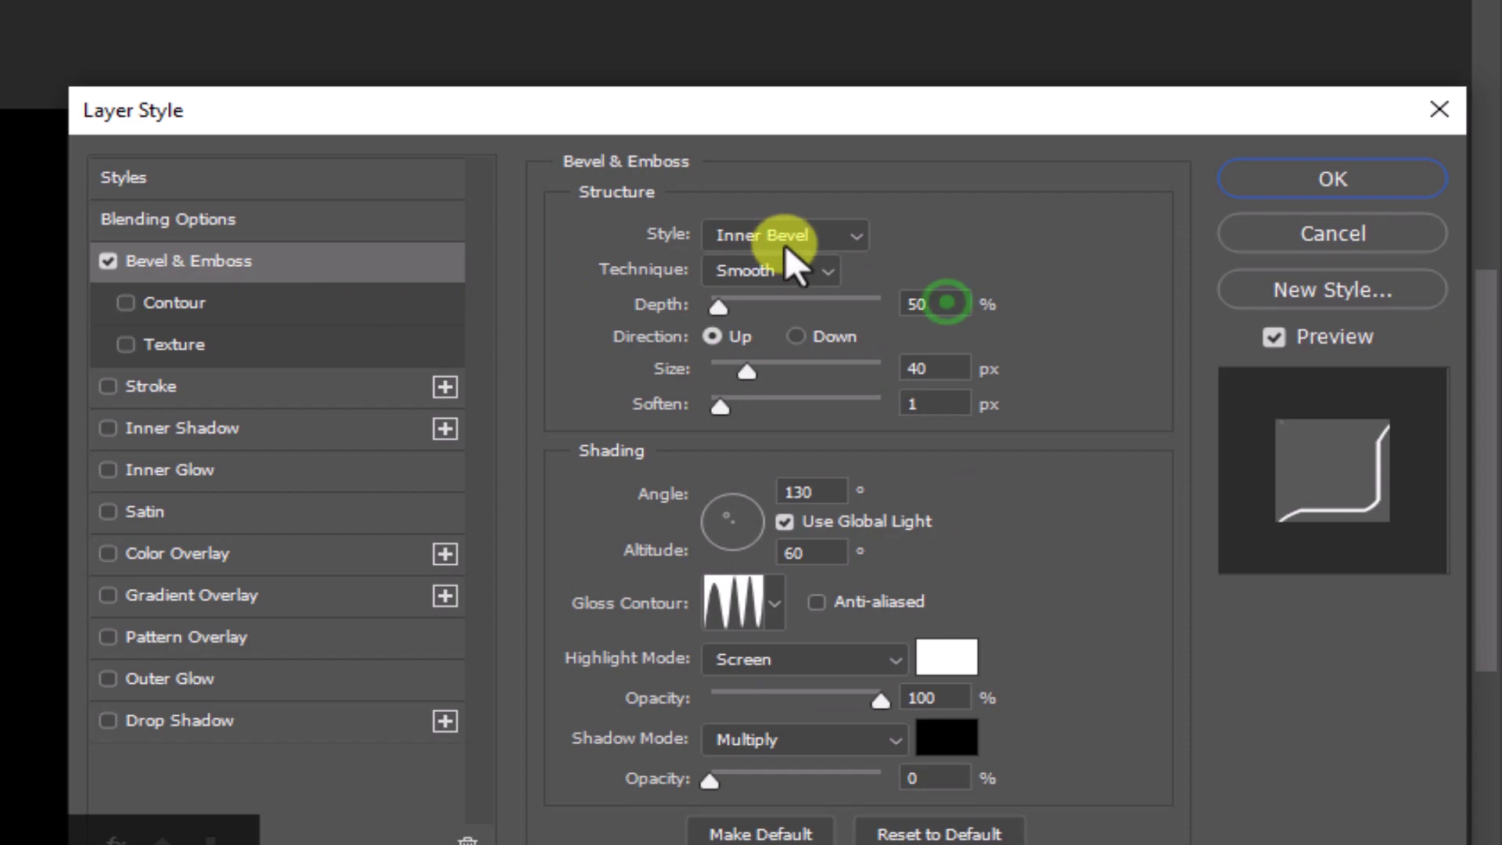
pyautogui.click(902, 305)
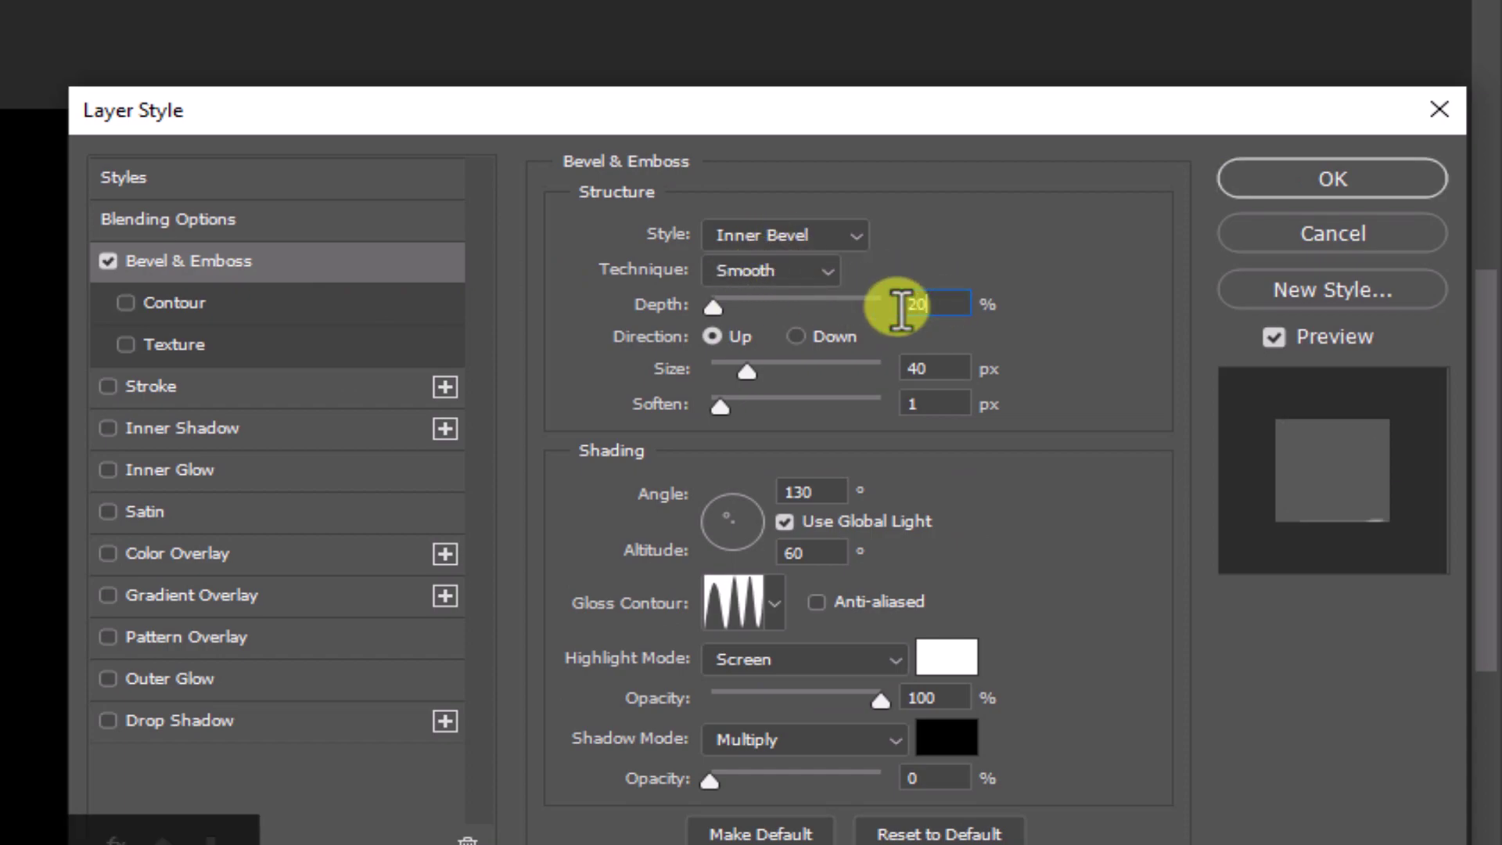
pyautogui.write('20')
pyautogui.click(872, 370)
pyautogui.write('17')
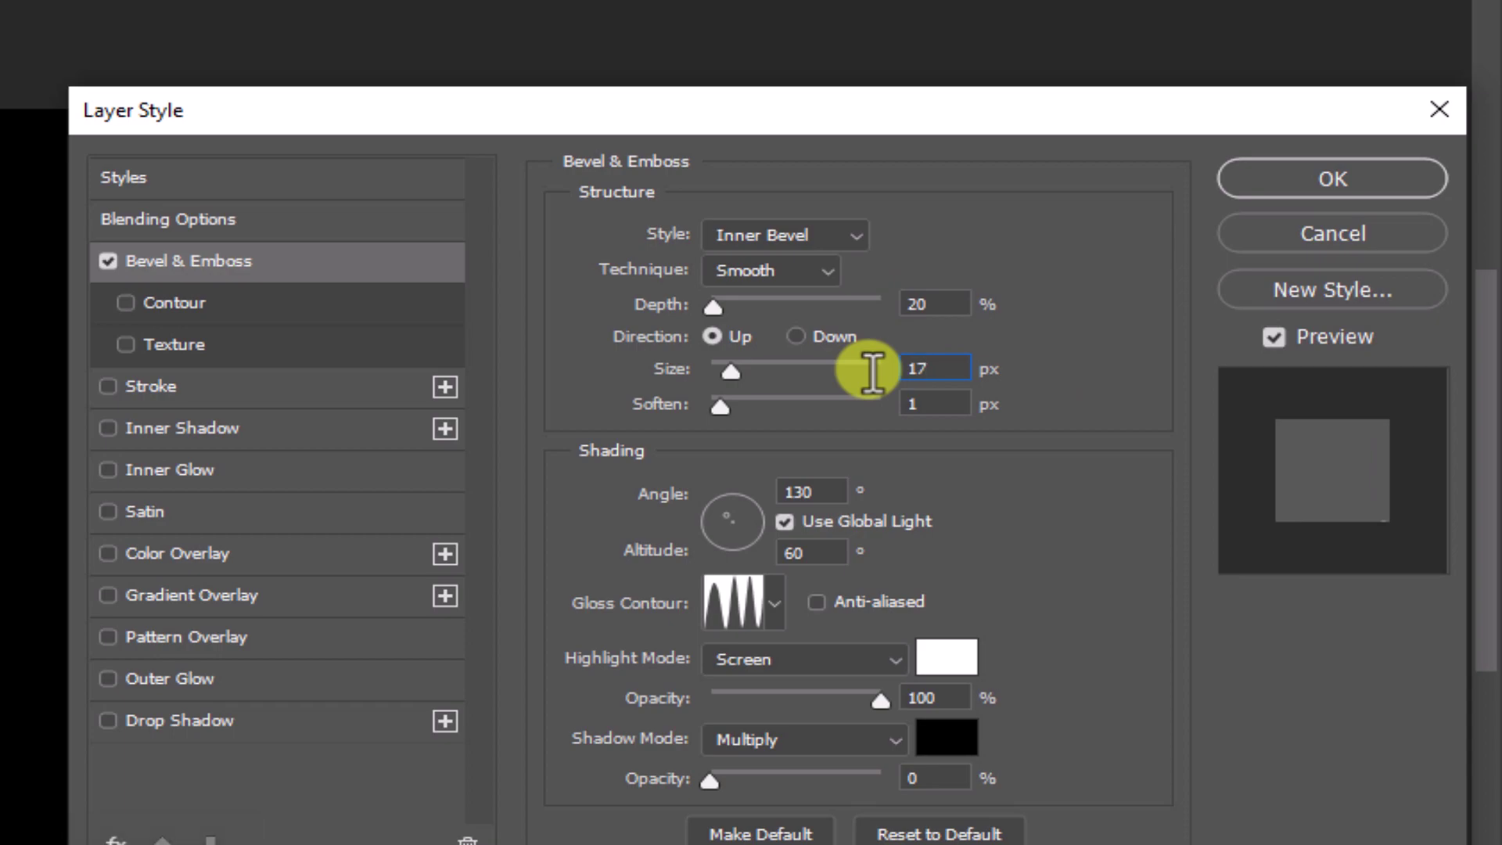
# Step: Enable the outline bevel's Contour option with the Rolling Slope - Descending preset and a range of 75%
pyautogui.click(189, 302)
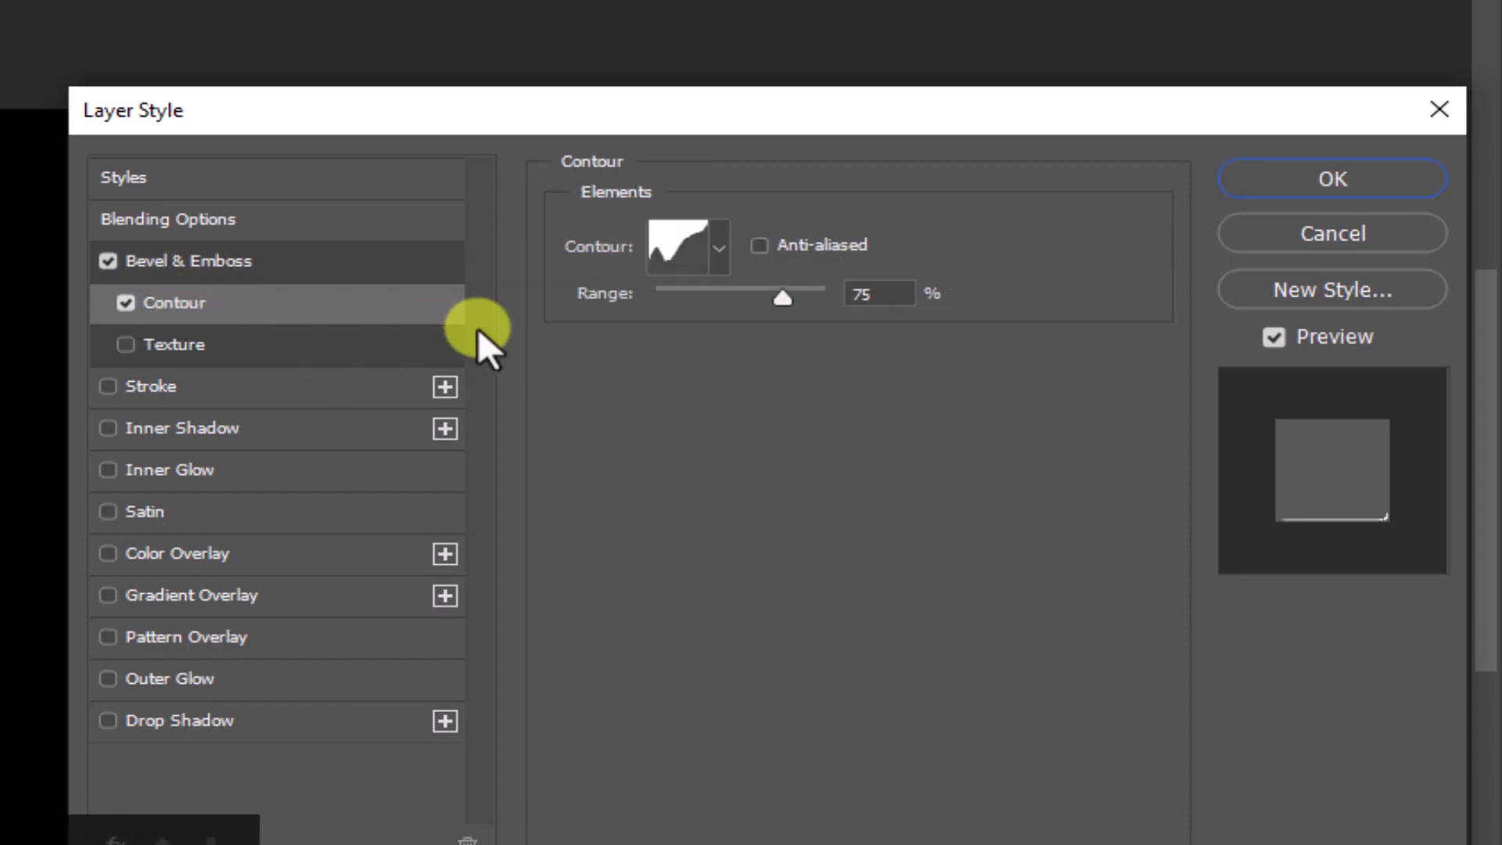
pyautogui.click(720, 271)
pyautogui.scroll(5, 703, 407)
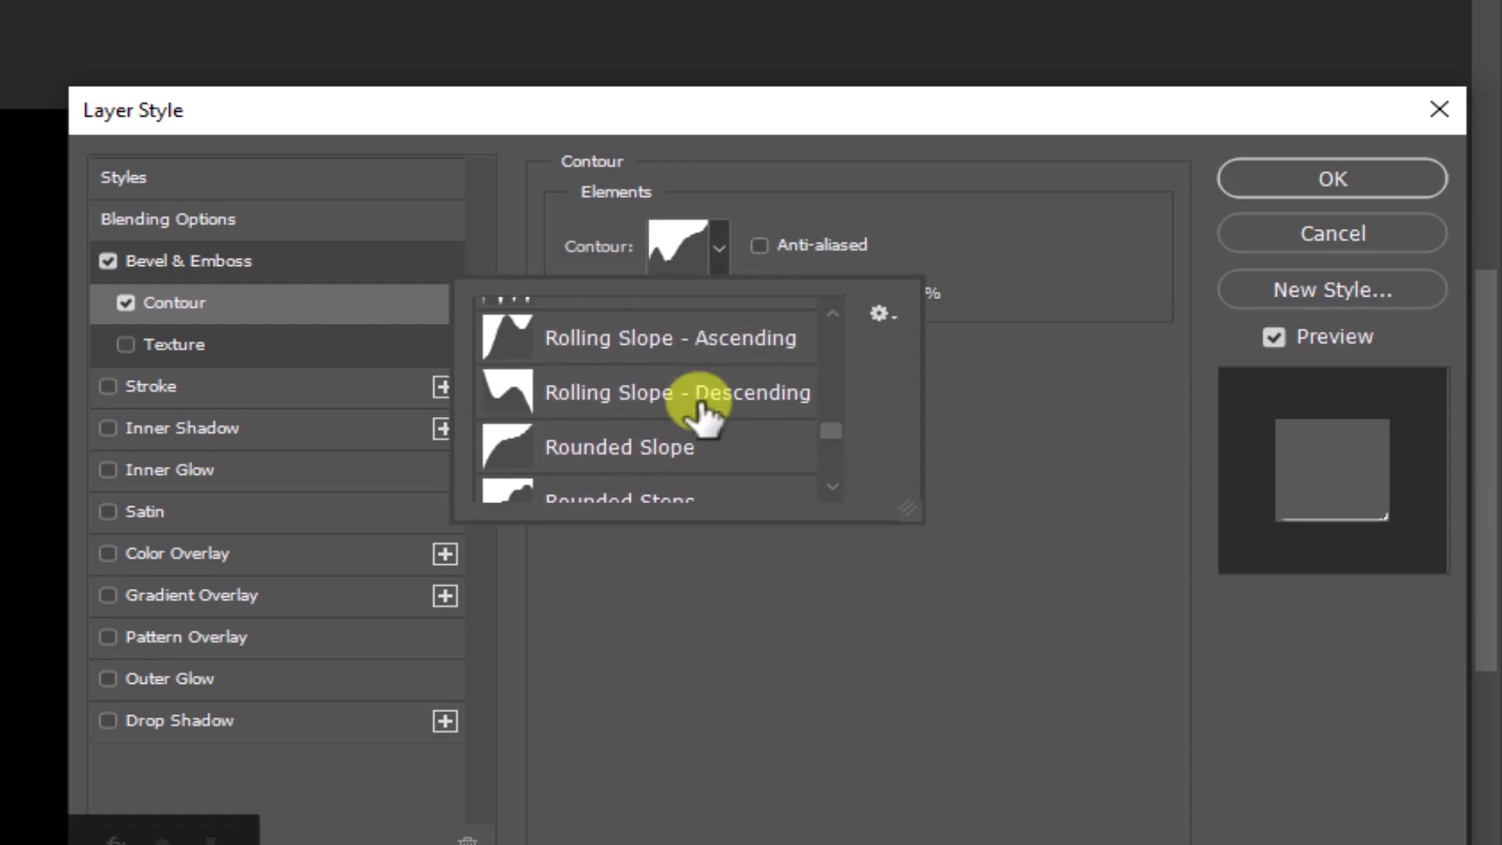
pyautogui.click(653, 403)
pyautogui.click(947, 360)
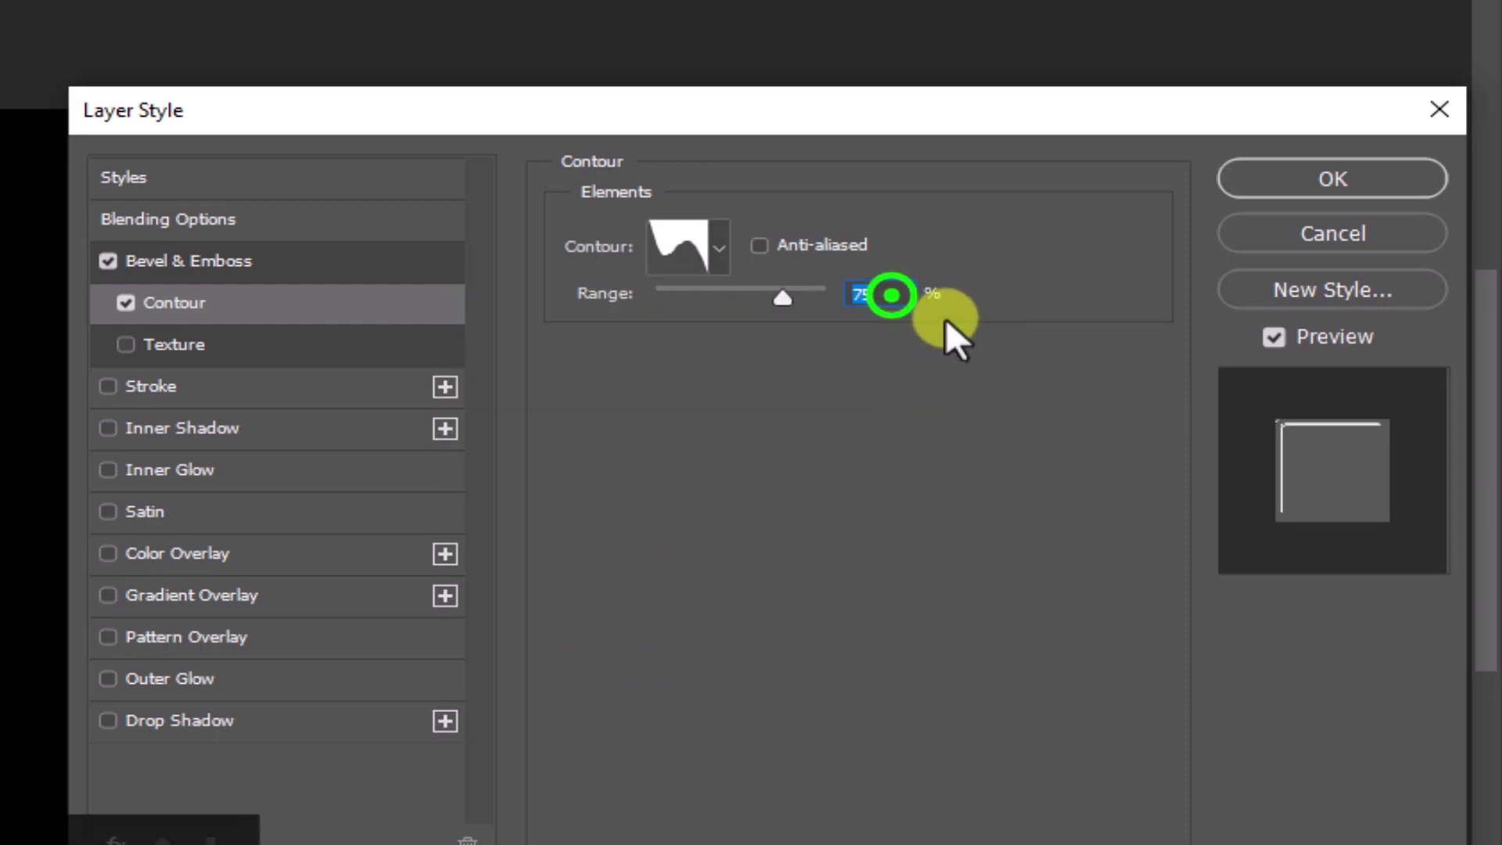
pyautogui.doubleClick(857, 296)
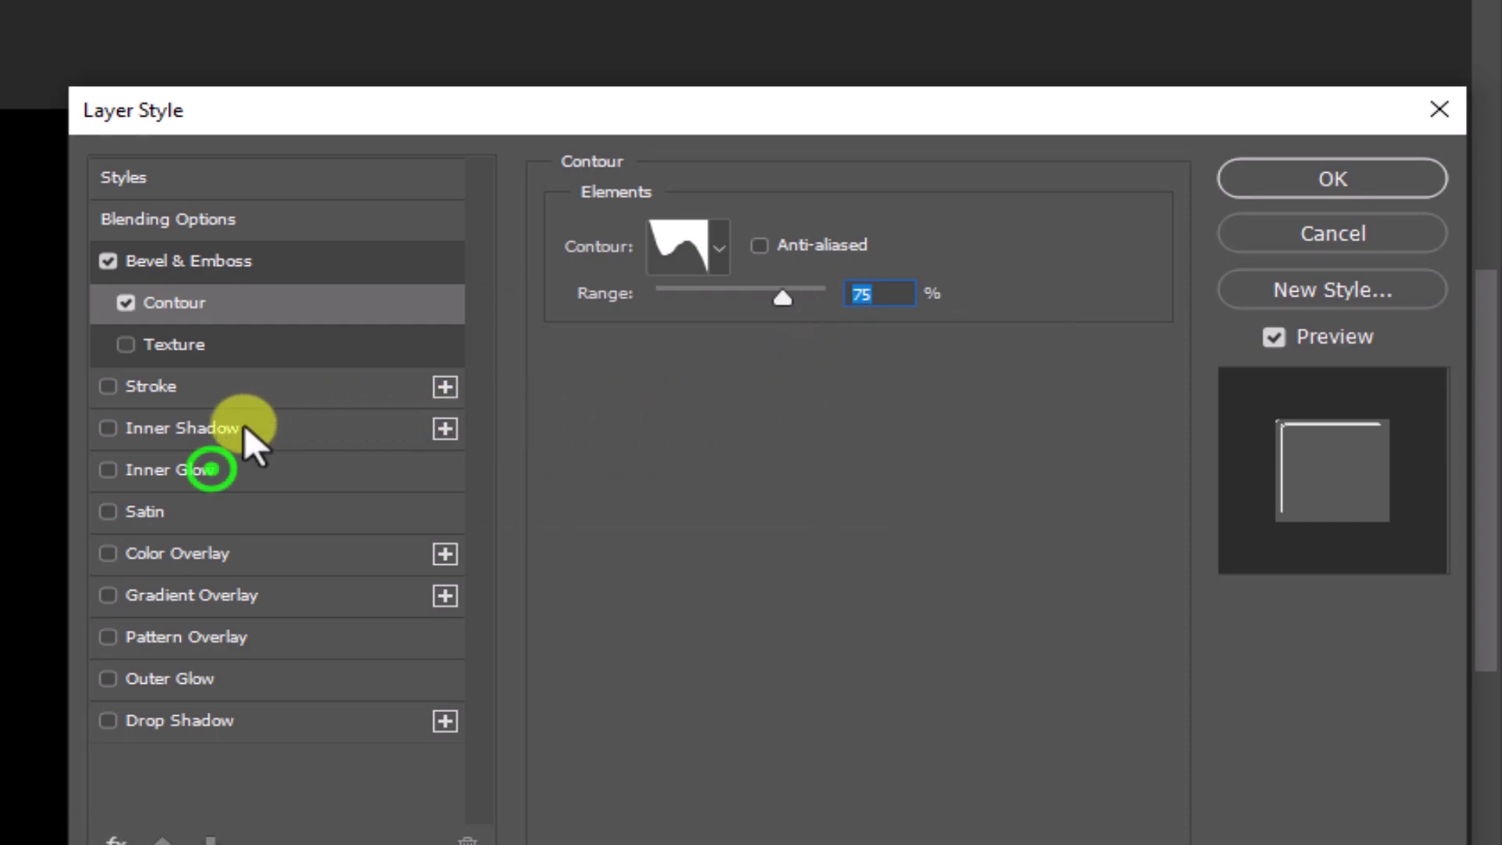
# Step: Enable Inner Glow on the outline layer with the Linear Light blend mode at 20% opacity
pyautogui.click(212, 469)
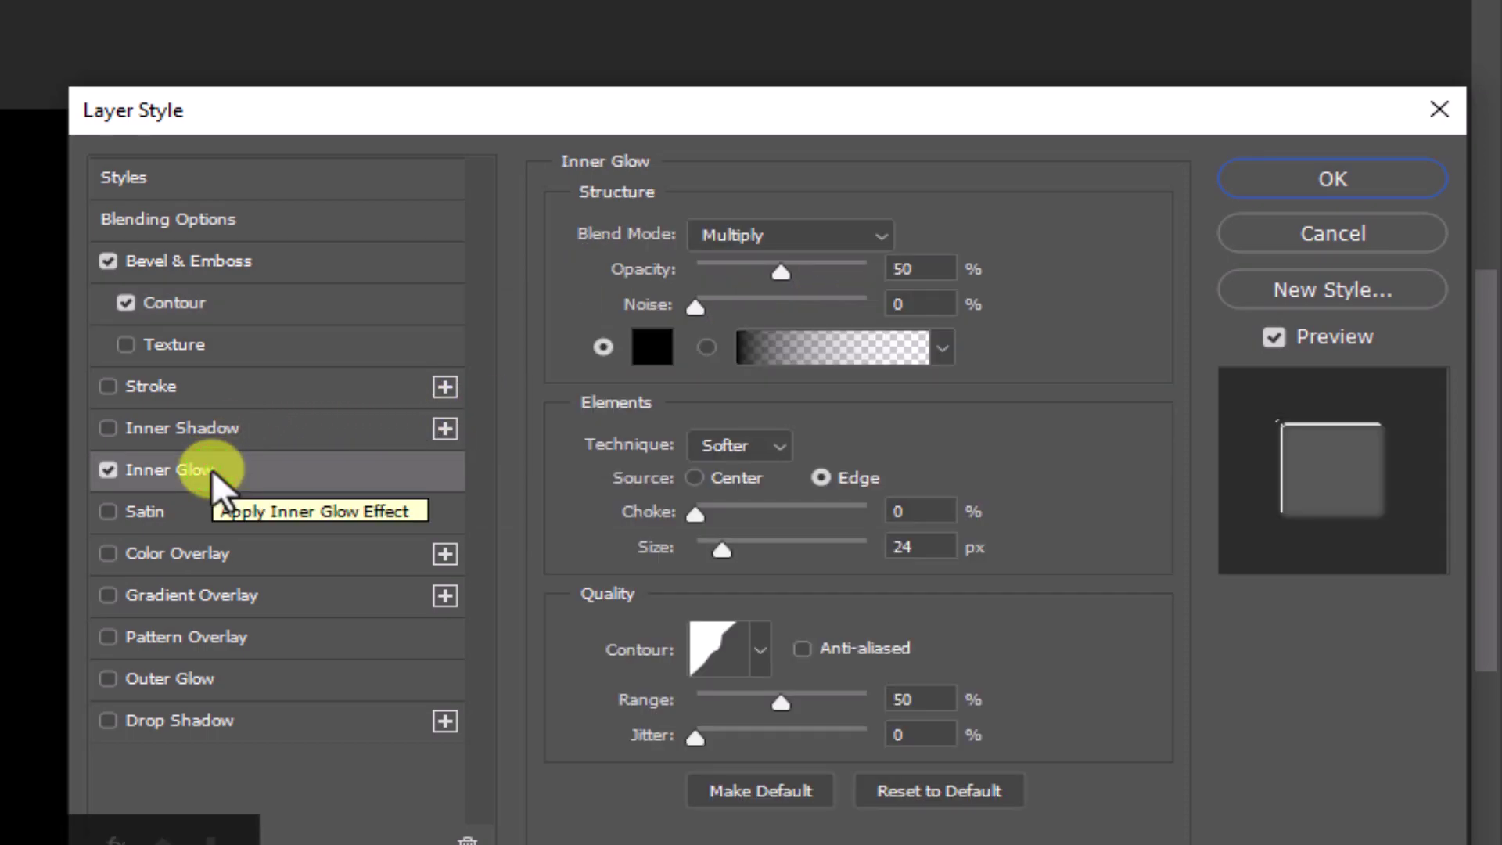
pyautogui.click(764, 237)
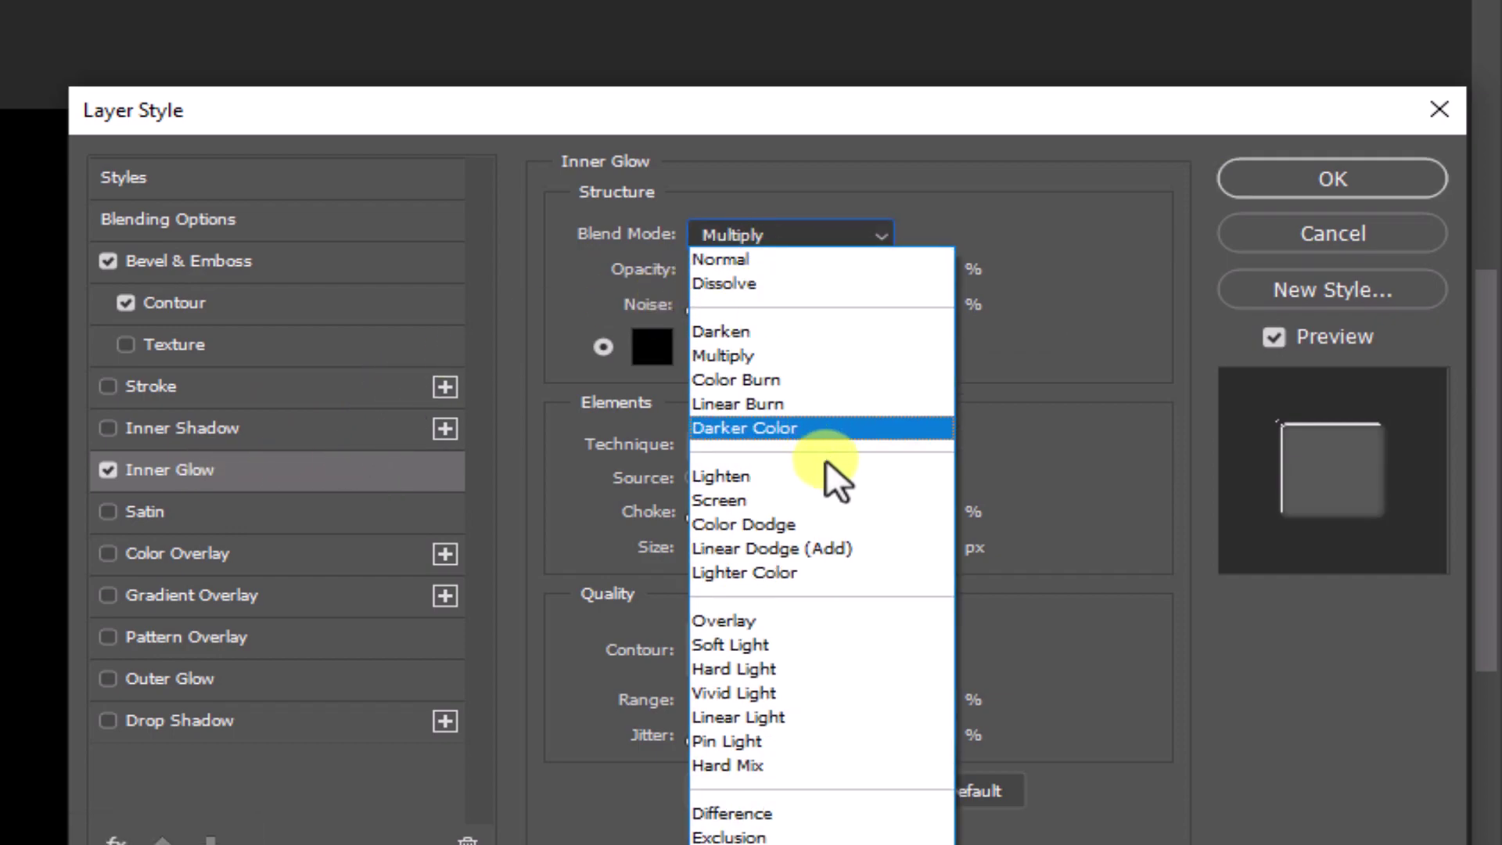
pyautogui.click(792, 716)
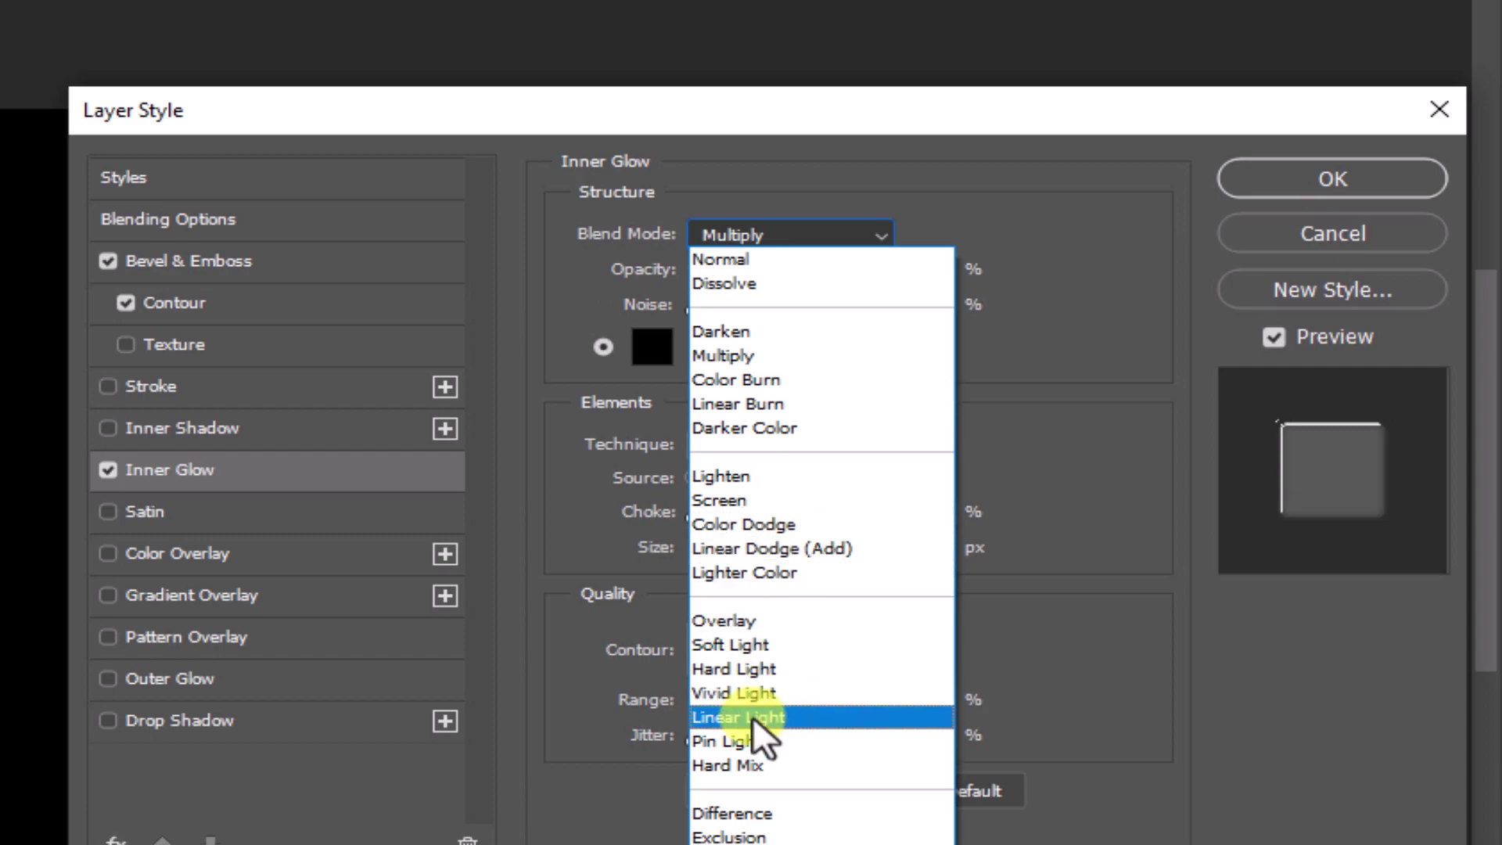
pyautogui.moveTo(935, 268); pyautogui.dragTo(863, 274)
pyautogui.write('20')
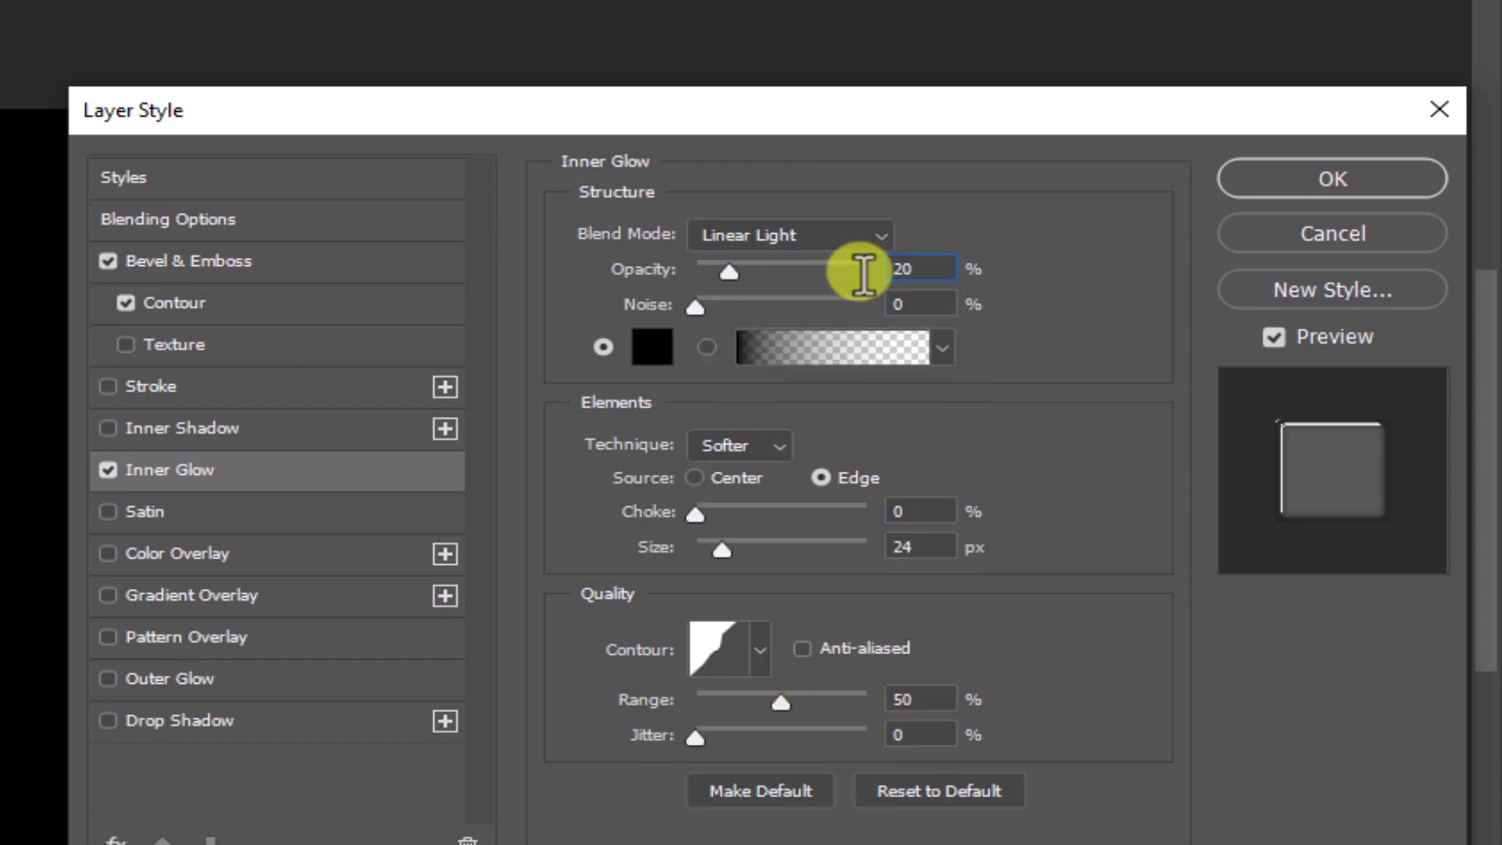
# Step: Set the outline layer's Inner Glow color to white and its size to 18 px
pyautogui.click(643, 348)
pyautogui.moveTo(946, 446); pyautogui.dragTo(927, 334)
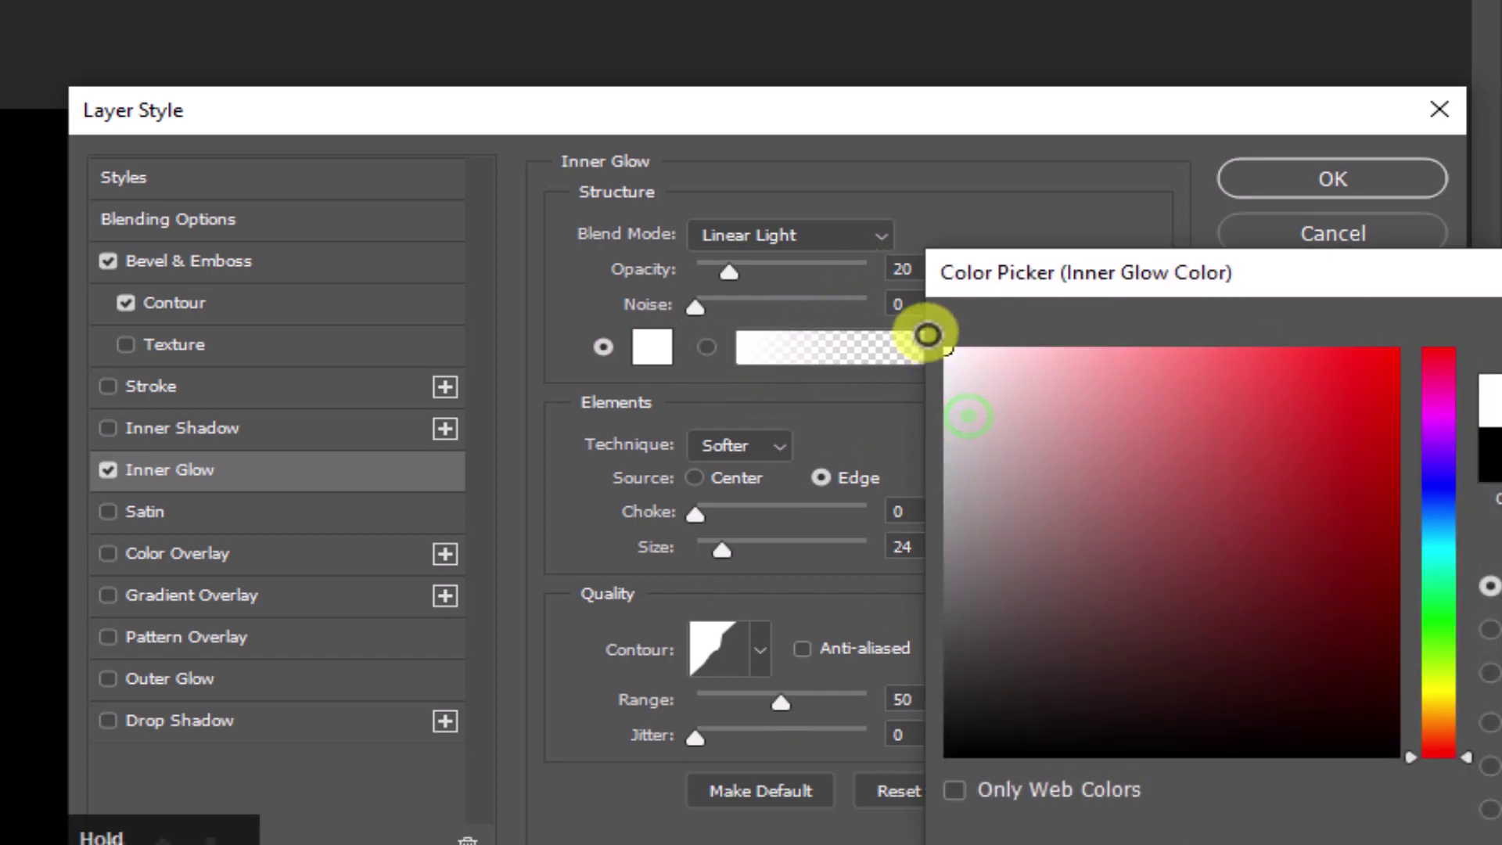
pyautogui.press('Return')
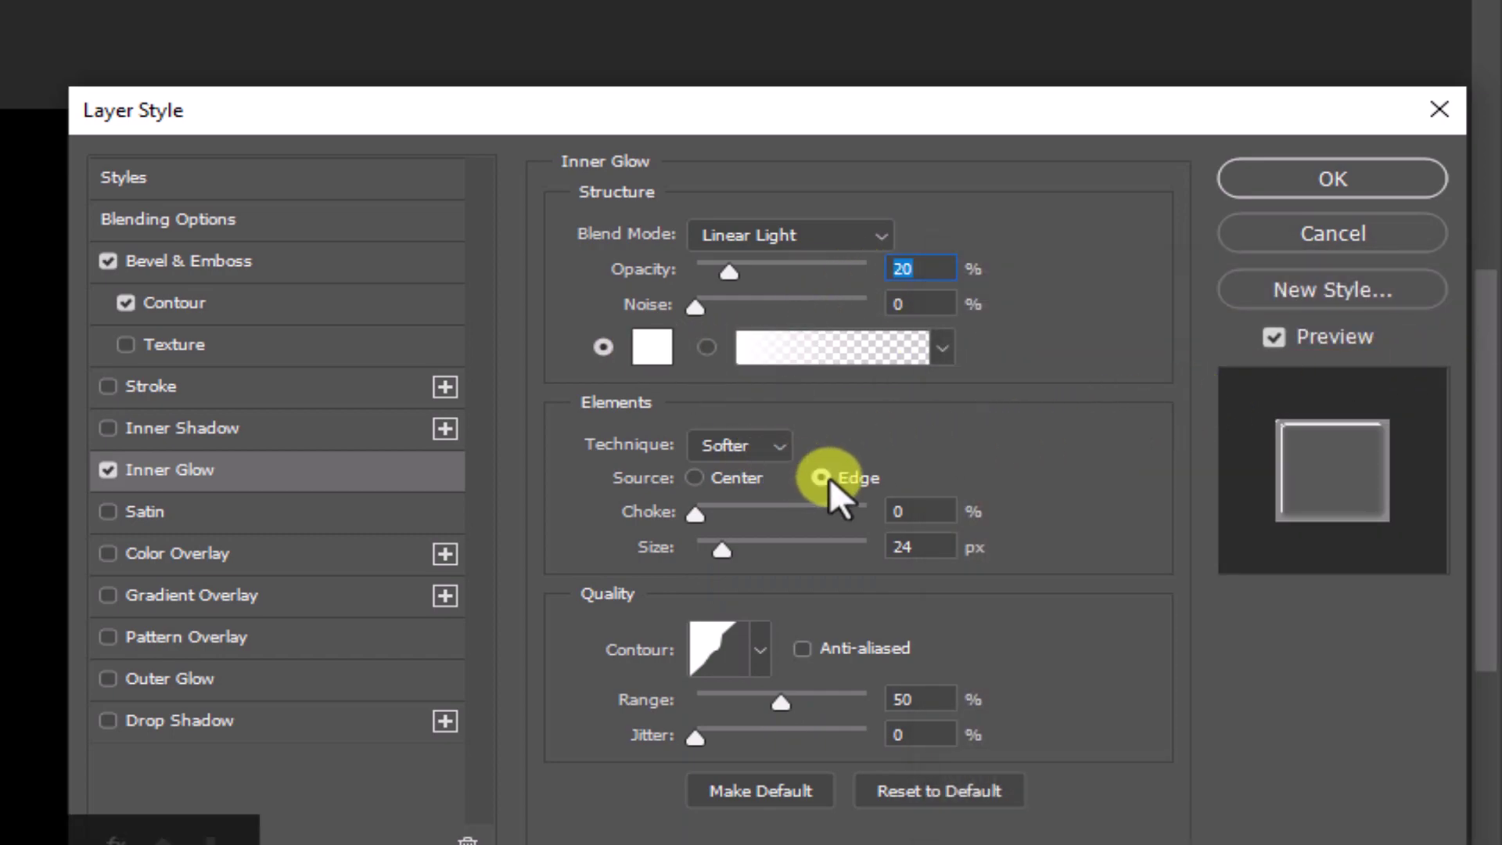
pyautogui.click(927, 545)
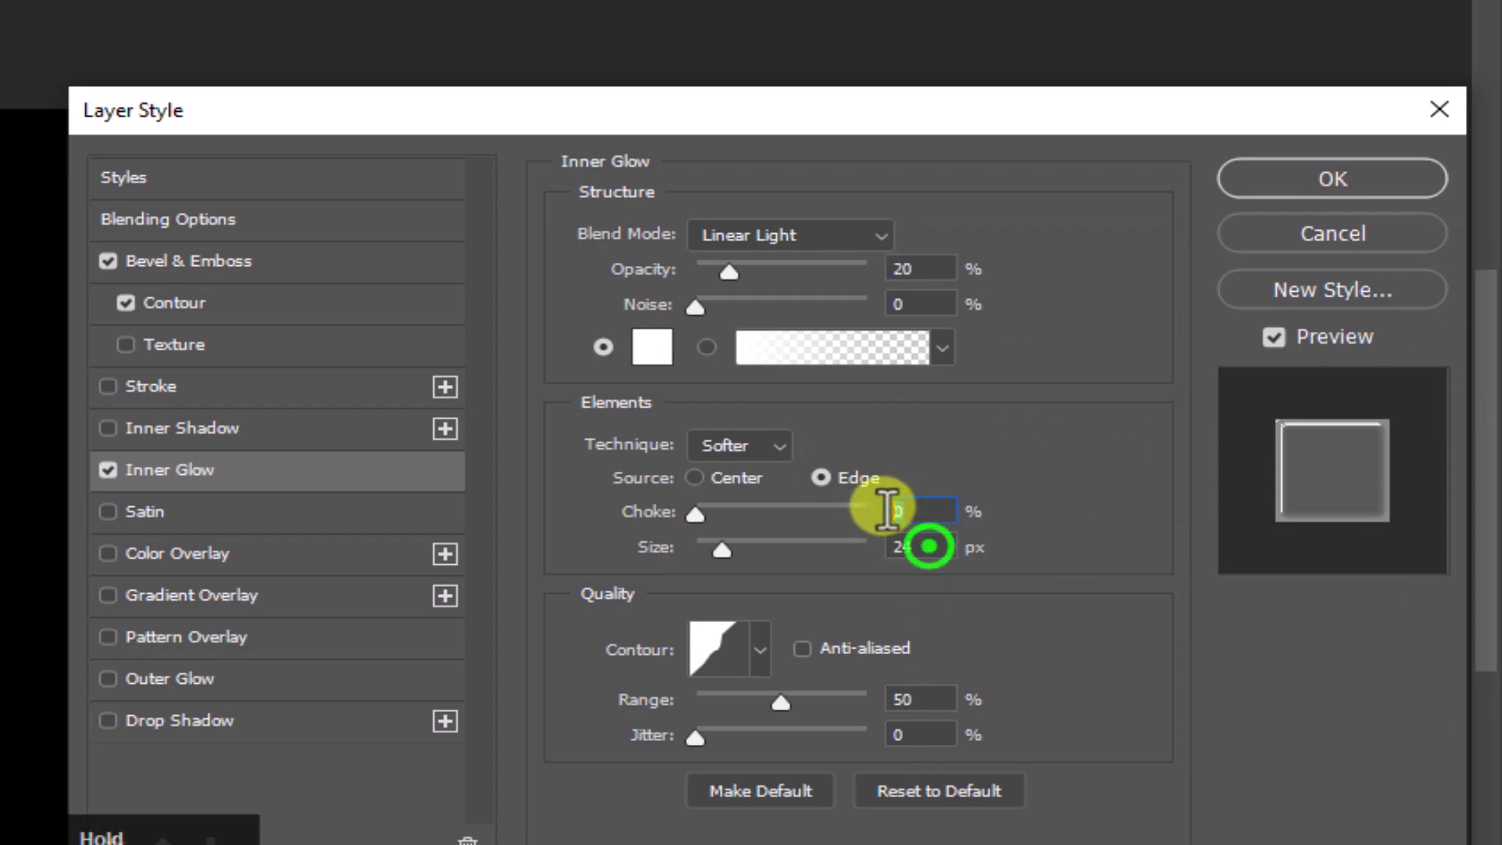
pyautogui.write('18')
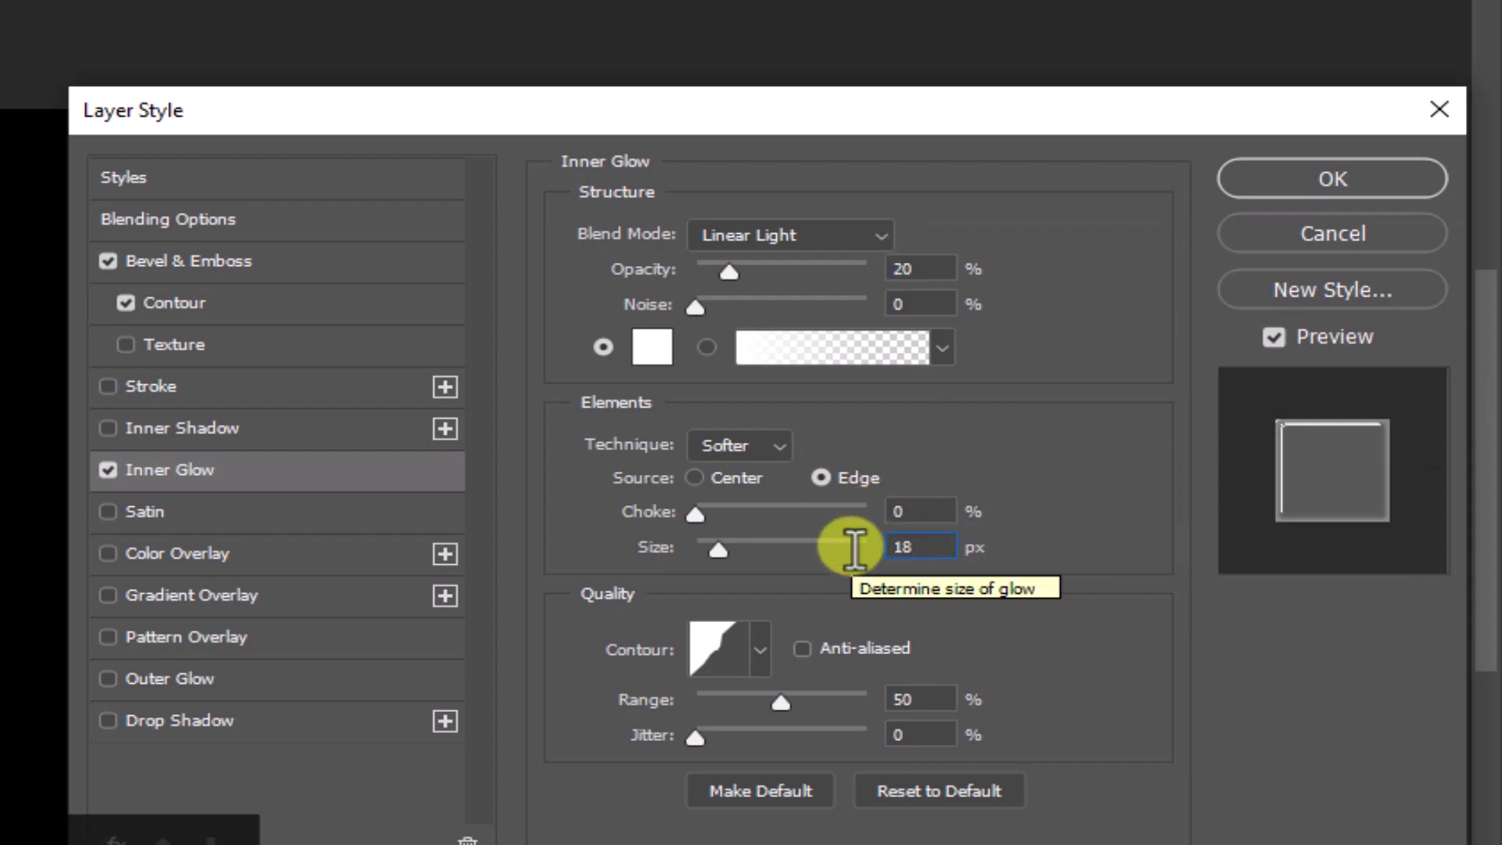
# Step: Enable Satin on the outline layer with the Linear Light blend mode, black color and 30% opacity
pyautogui.click(183, 519)
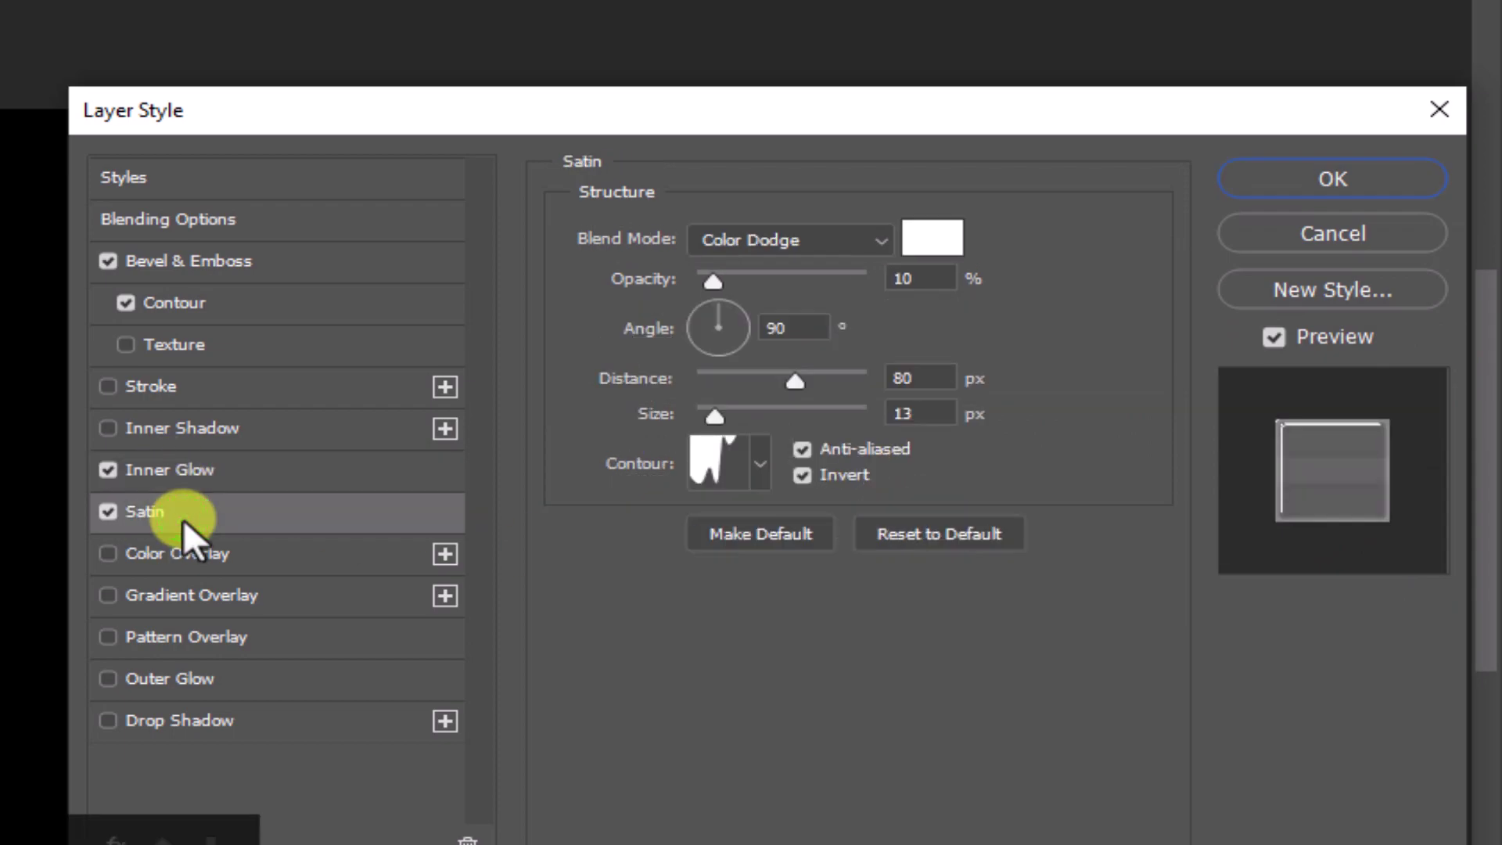
pyautogui.click(806, 243)
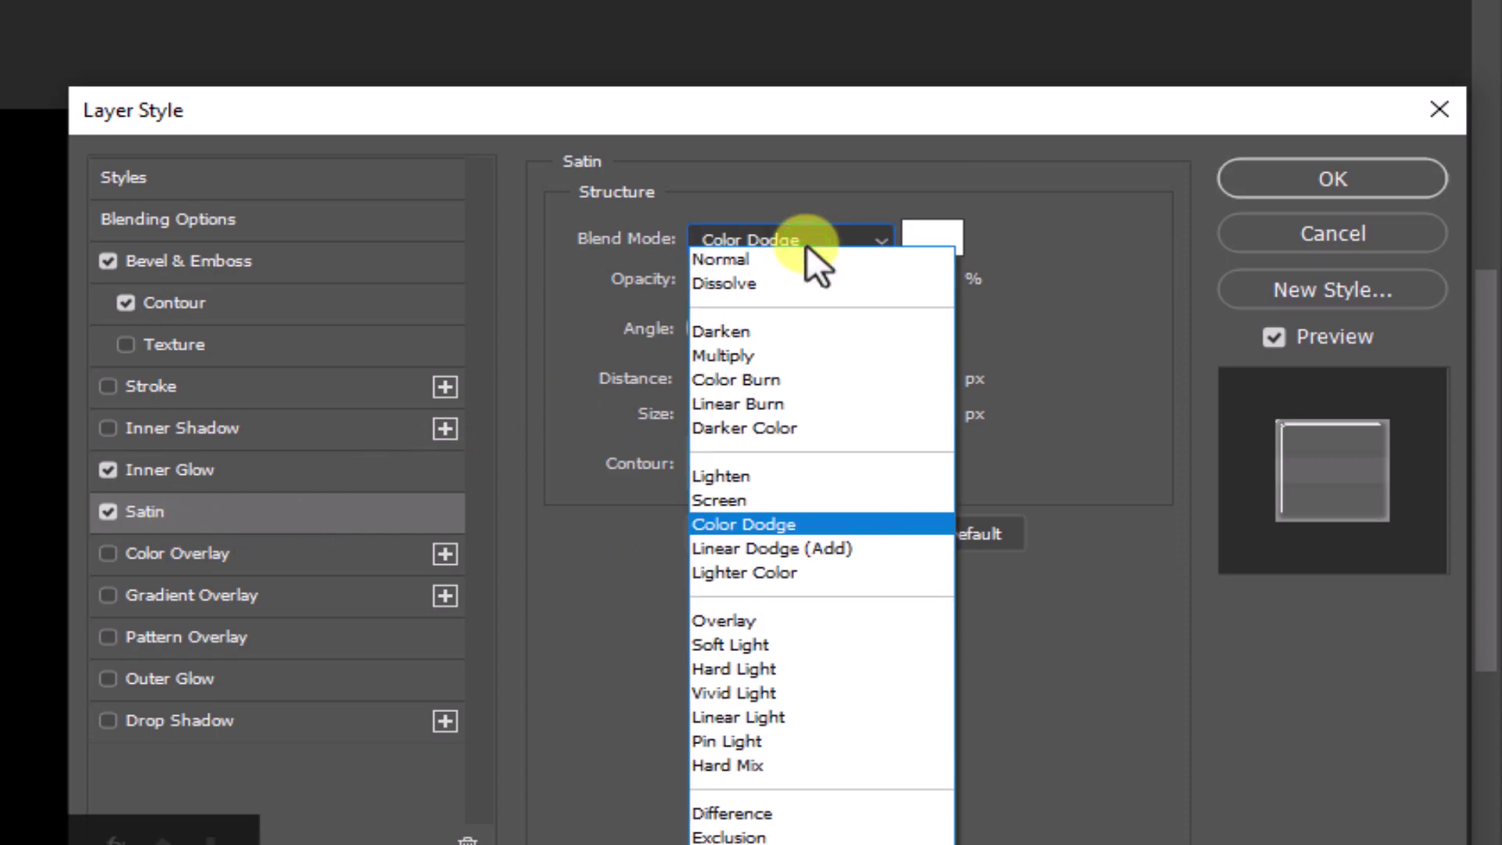
pyautogui.click(820, 716)
pyautogui.click(913, 250)
pyautogui.moveTo(1006, 543); pyautogui.dragTo(923, 791)
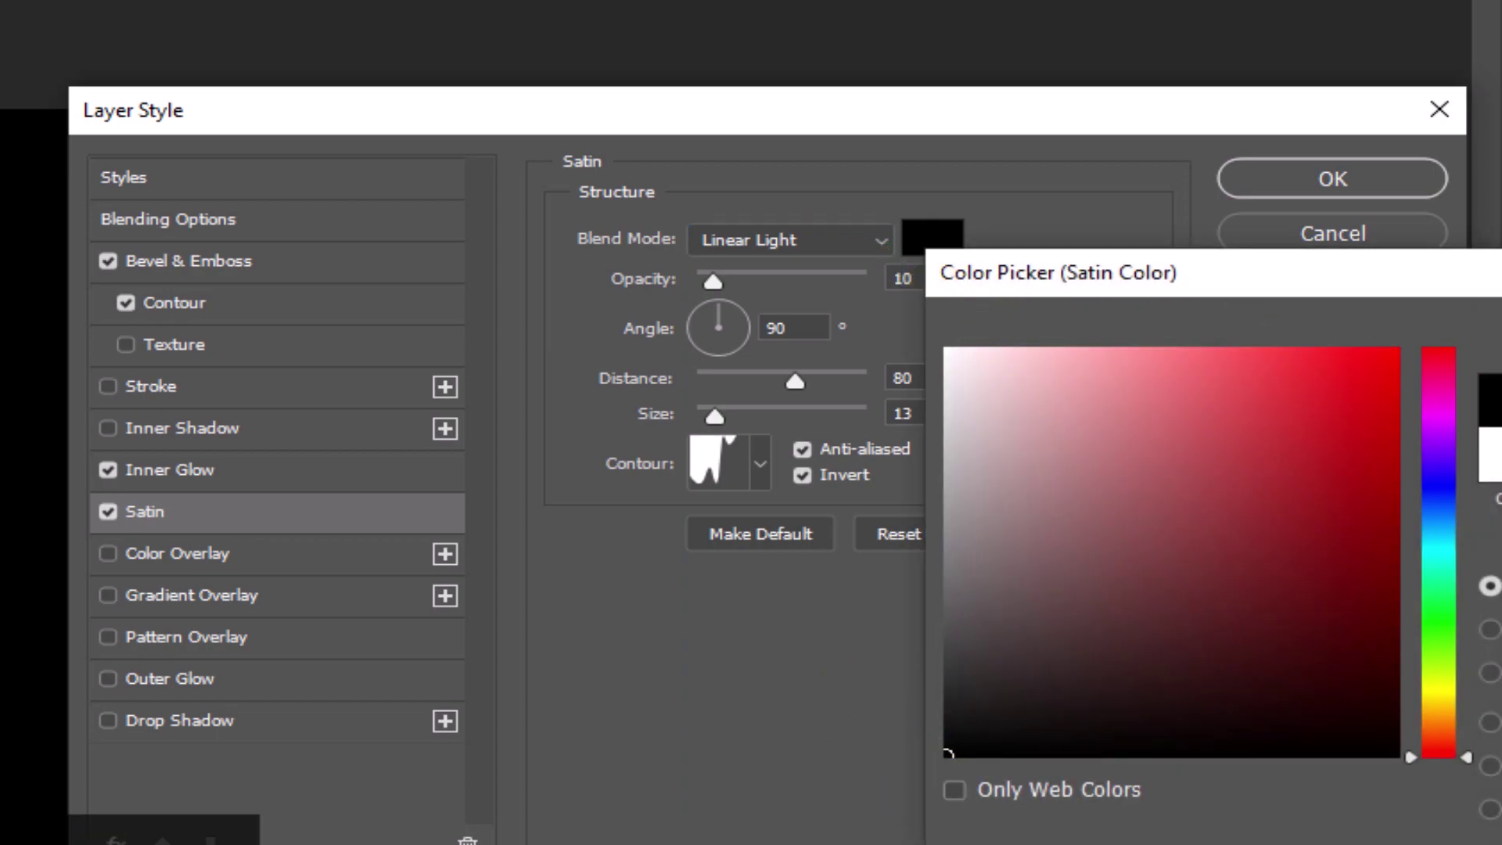
pyautogui.press('Return')
pyautogui.moveTo(935, 278); pyautogui.dragTo(861, 280)
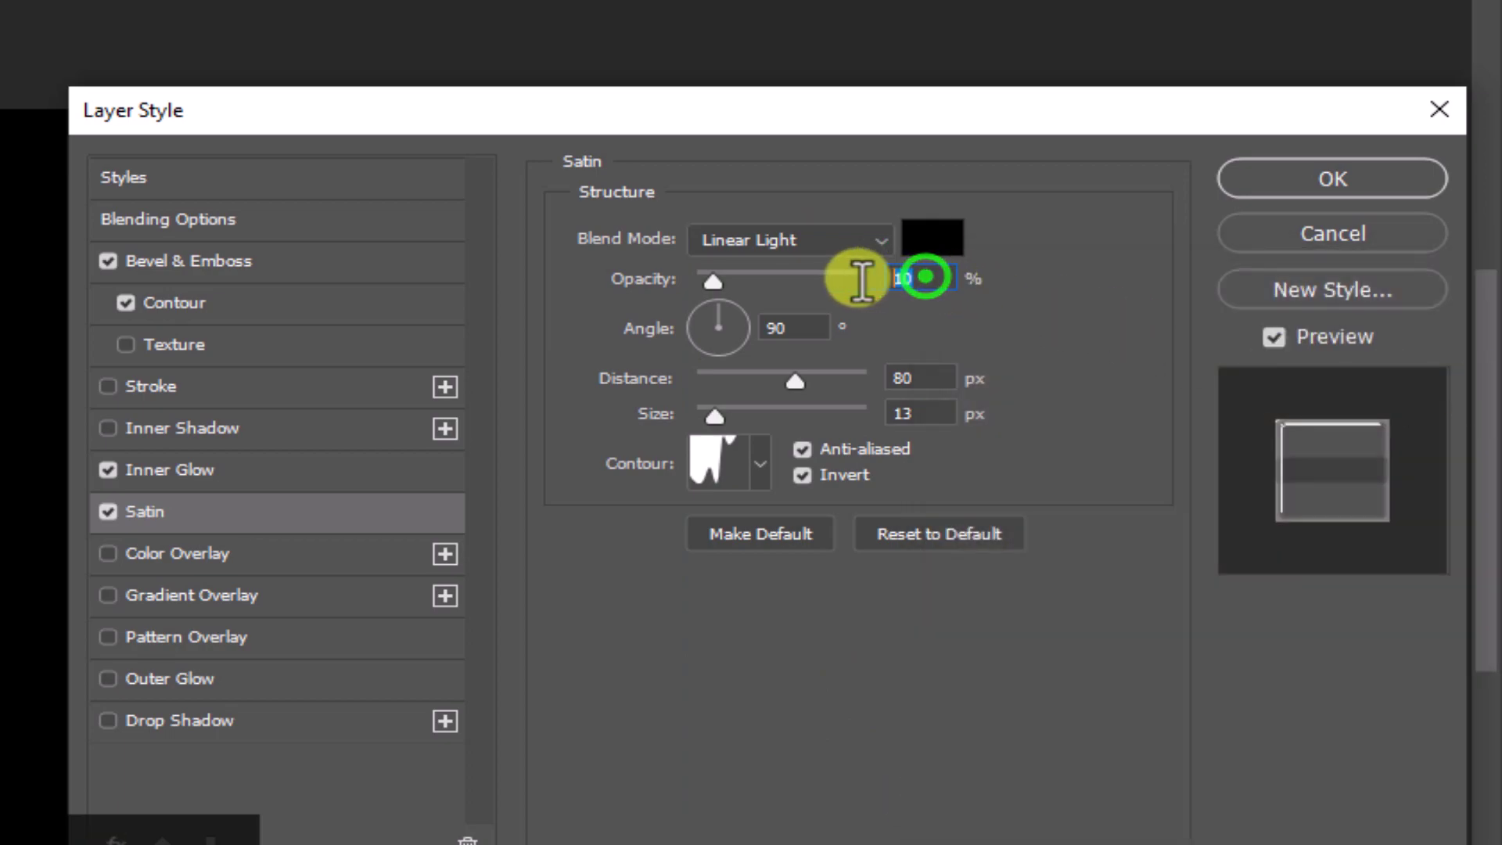
pyautogui.write('30')
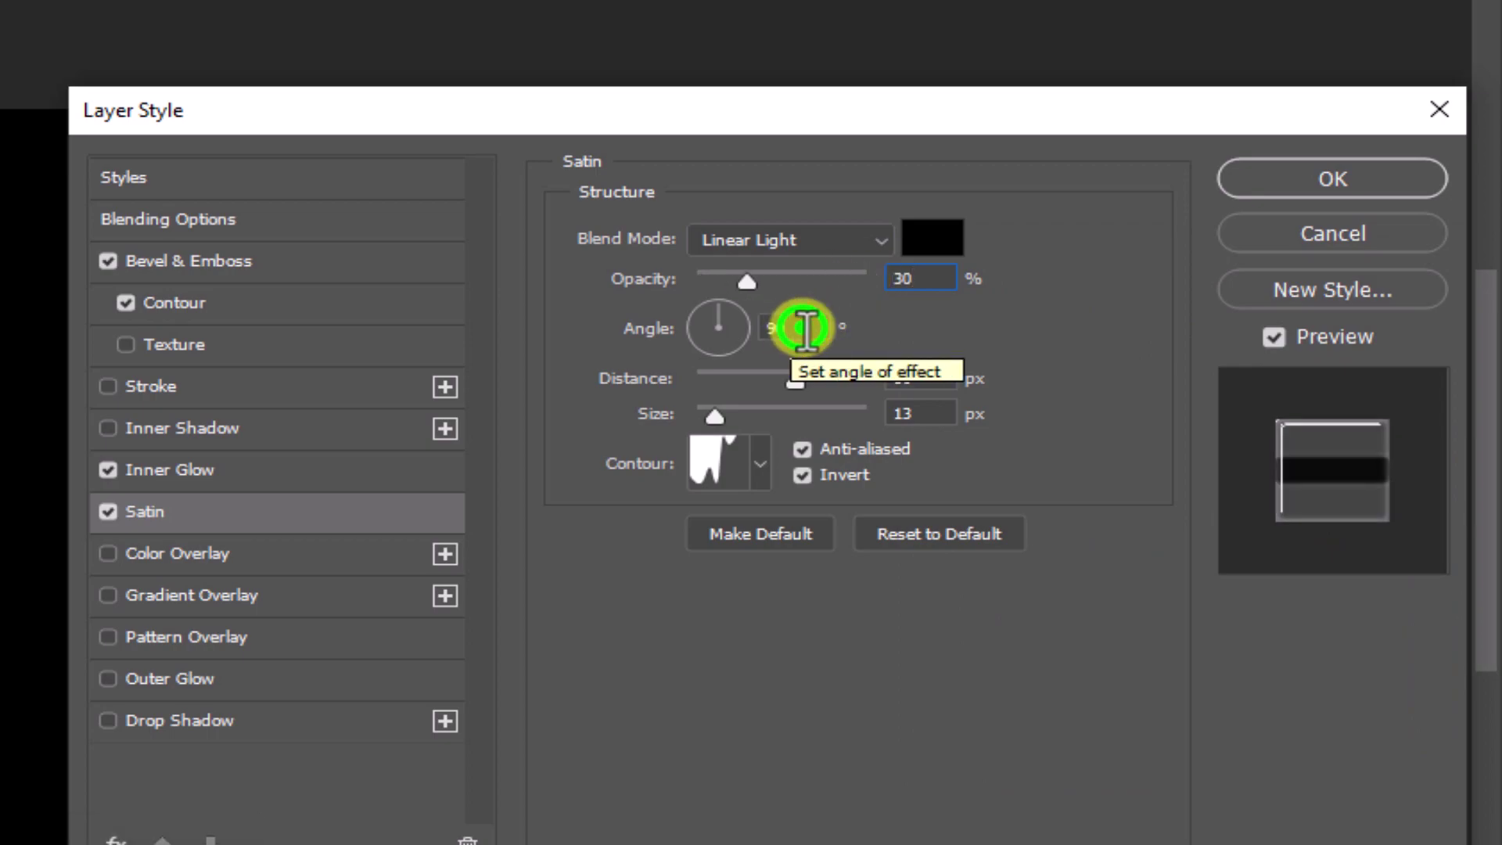
# Step: Set the Satin distance to 4 px, size to 10 px and contour to Rolling Slope - Descending, and apply the layer style
pyautogui.moveTo(803, 328); pyautogui.dragTo(744, 327)
pyautogui.moveTo(933, 381); pyautogui.dragTo(882, 413)
pyautogui.write('4')
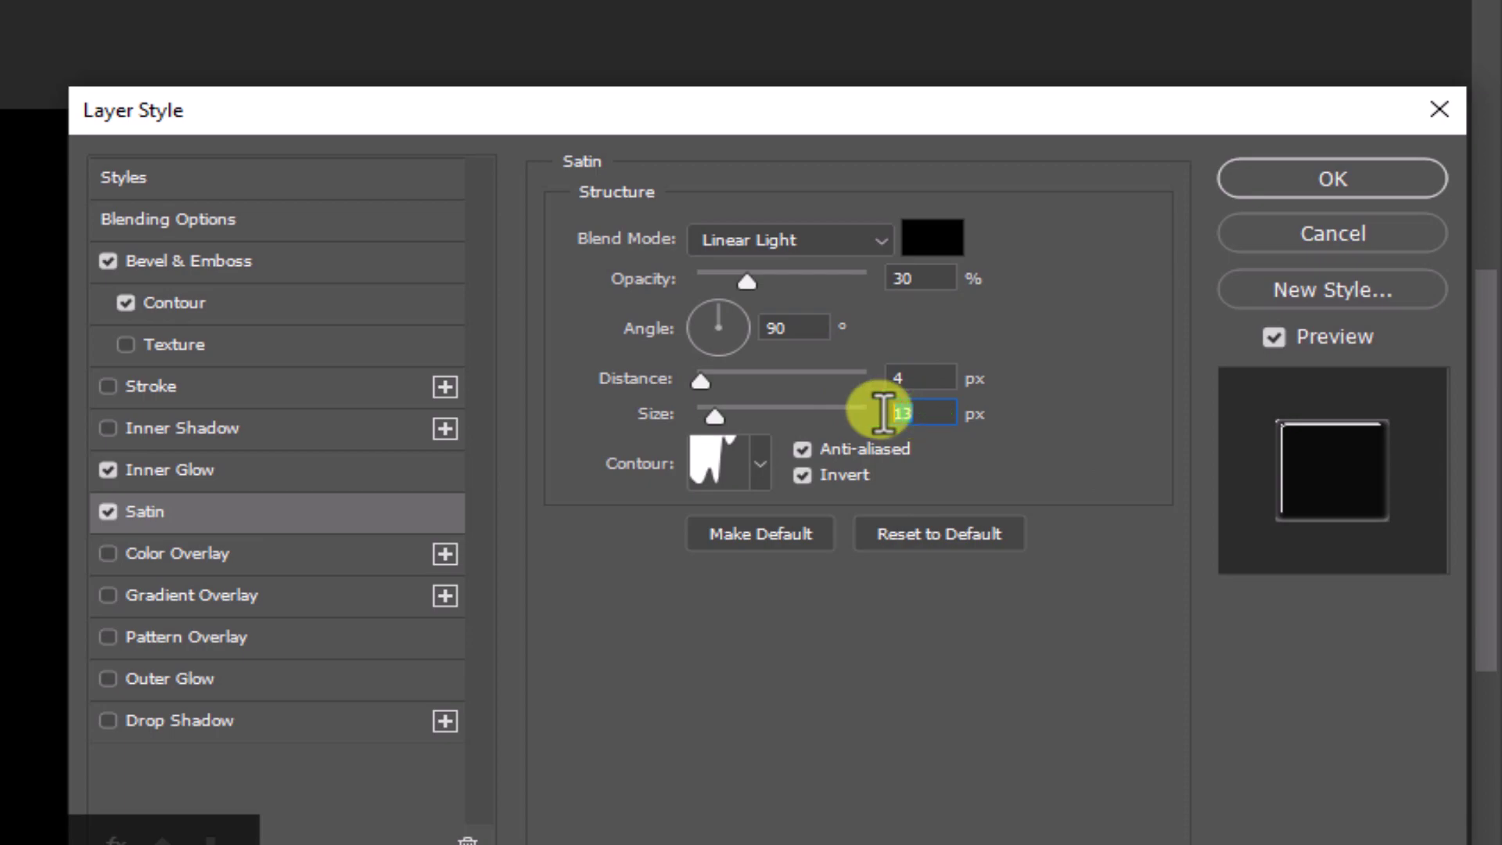
pyautogui.write('10')
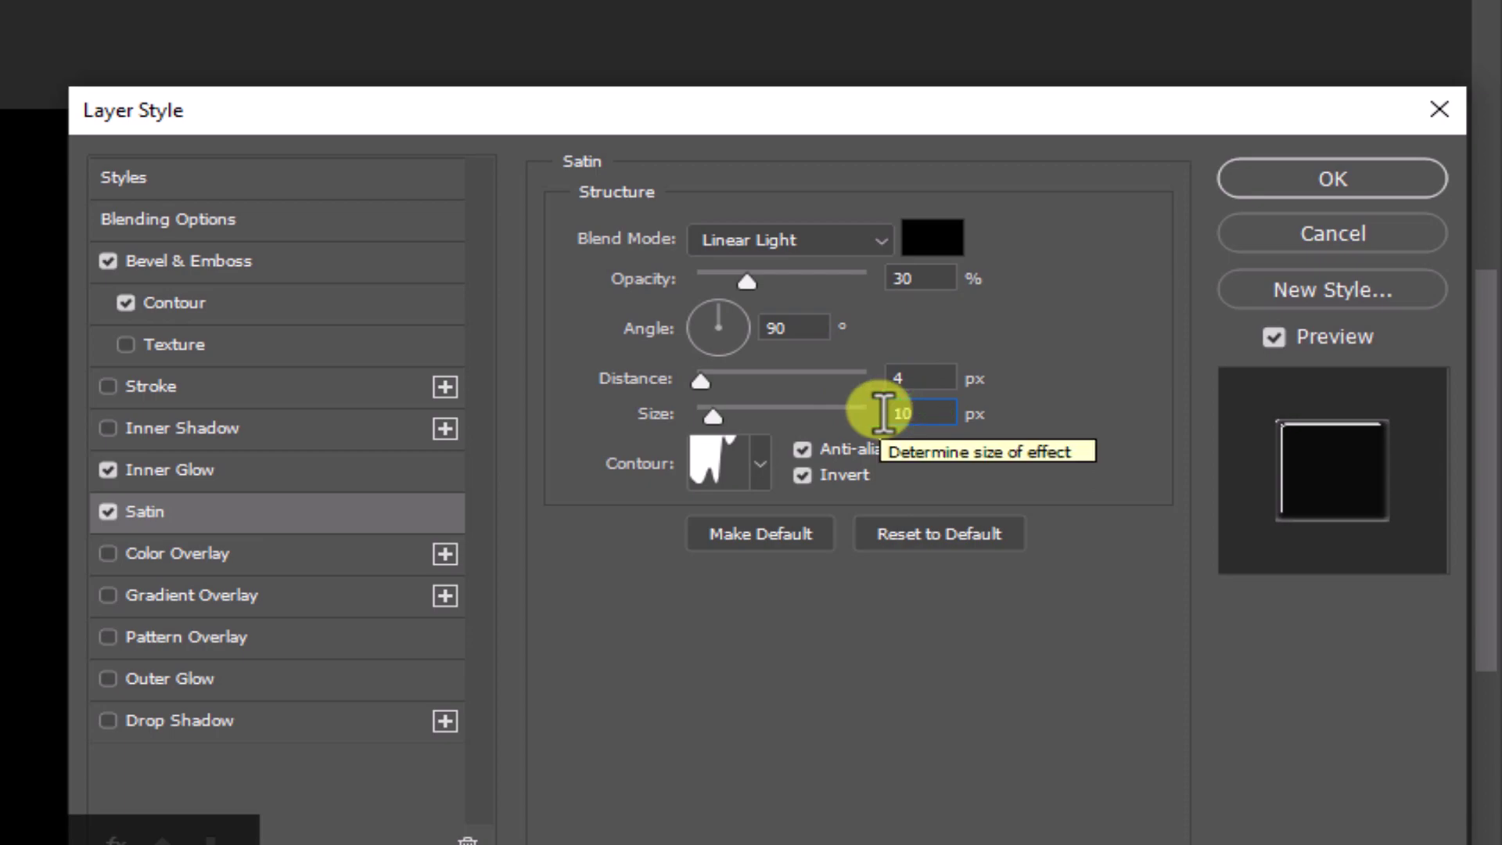
pyautogui.click(759, 464)
pyautogui.click(701, 615)
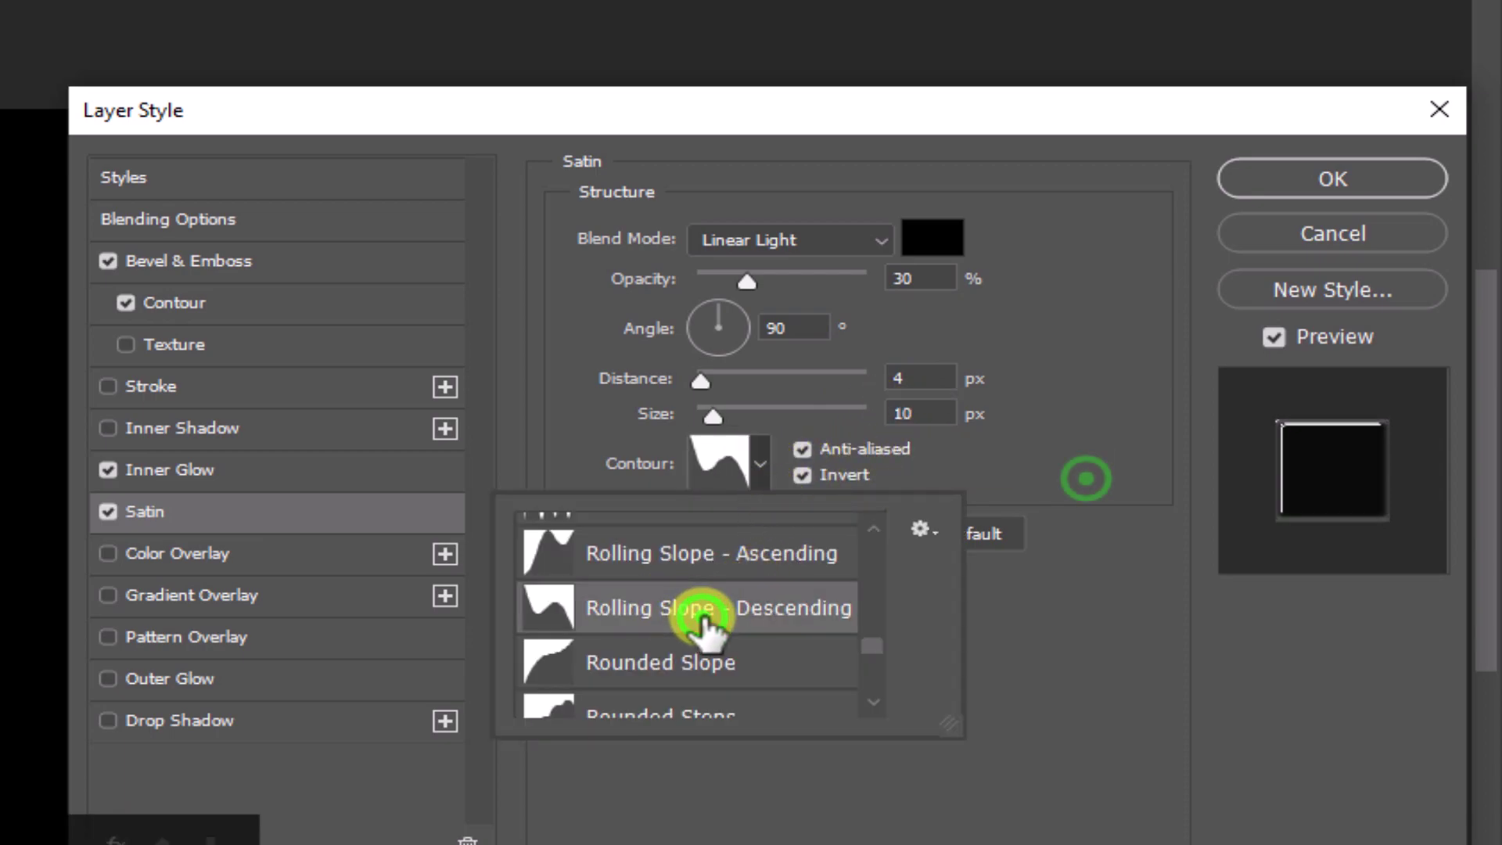
pyautogui.click(1087, 479)
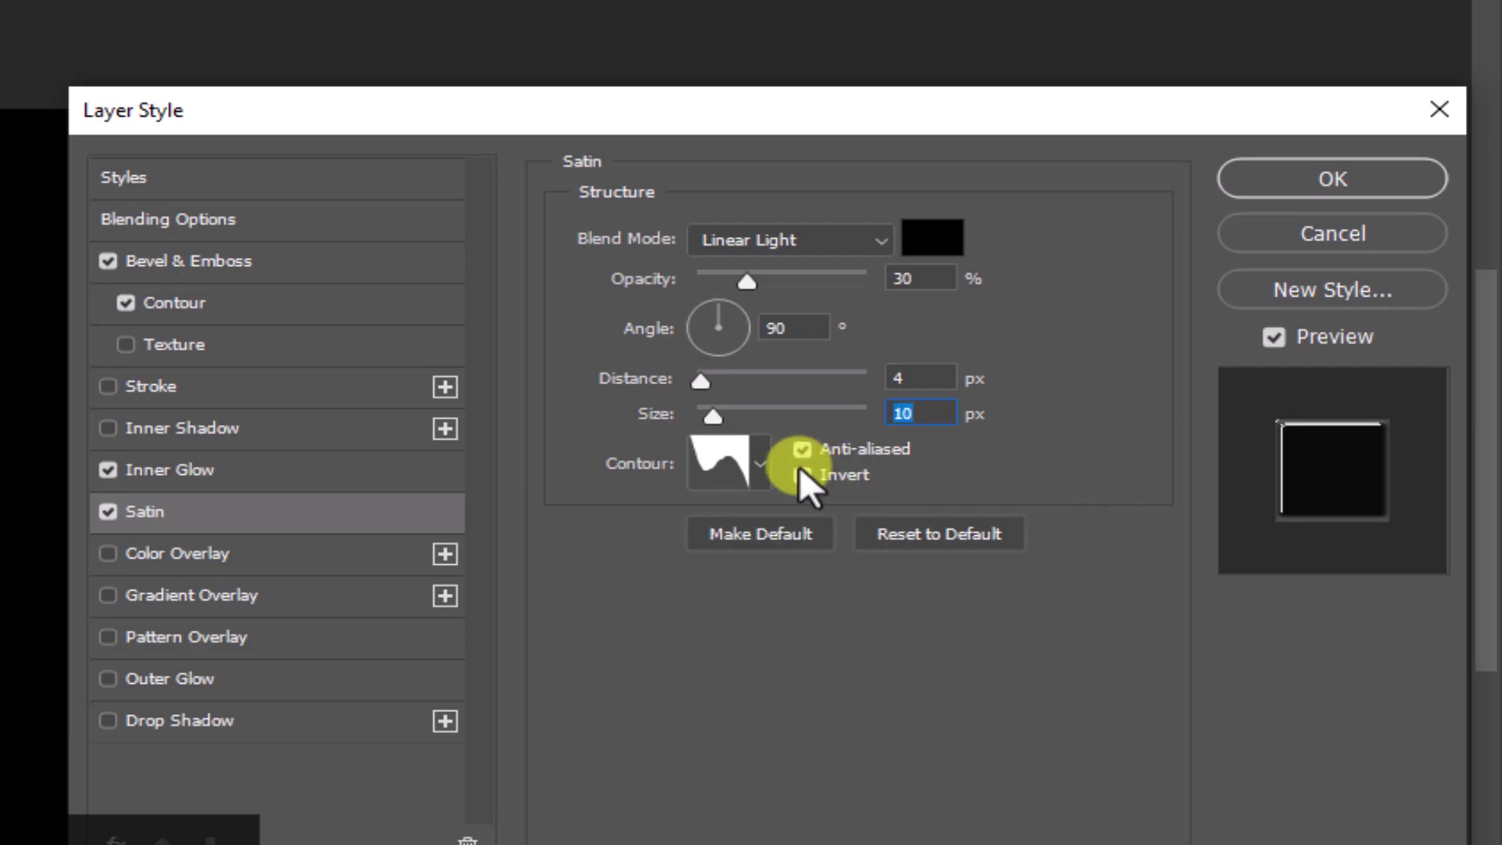
pyautogui.click(1328, 178)
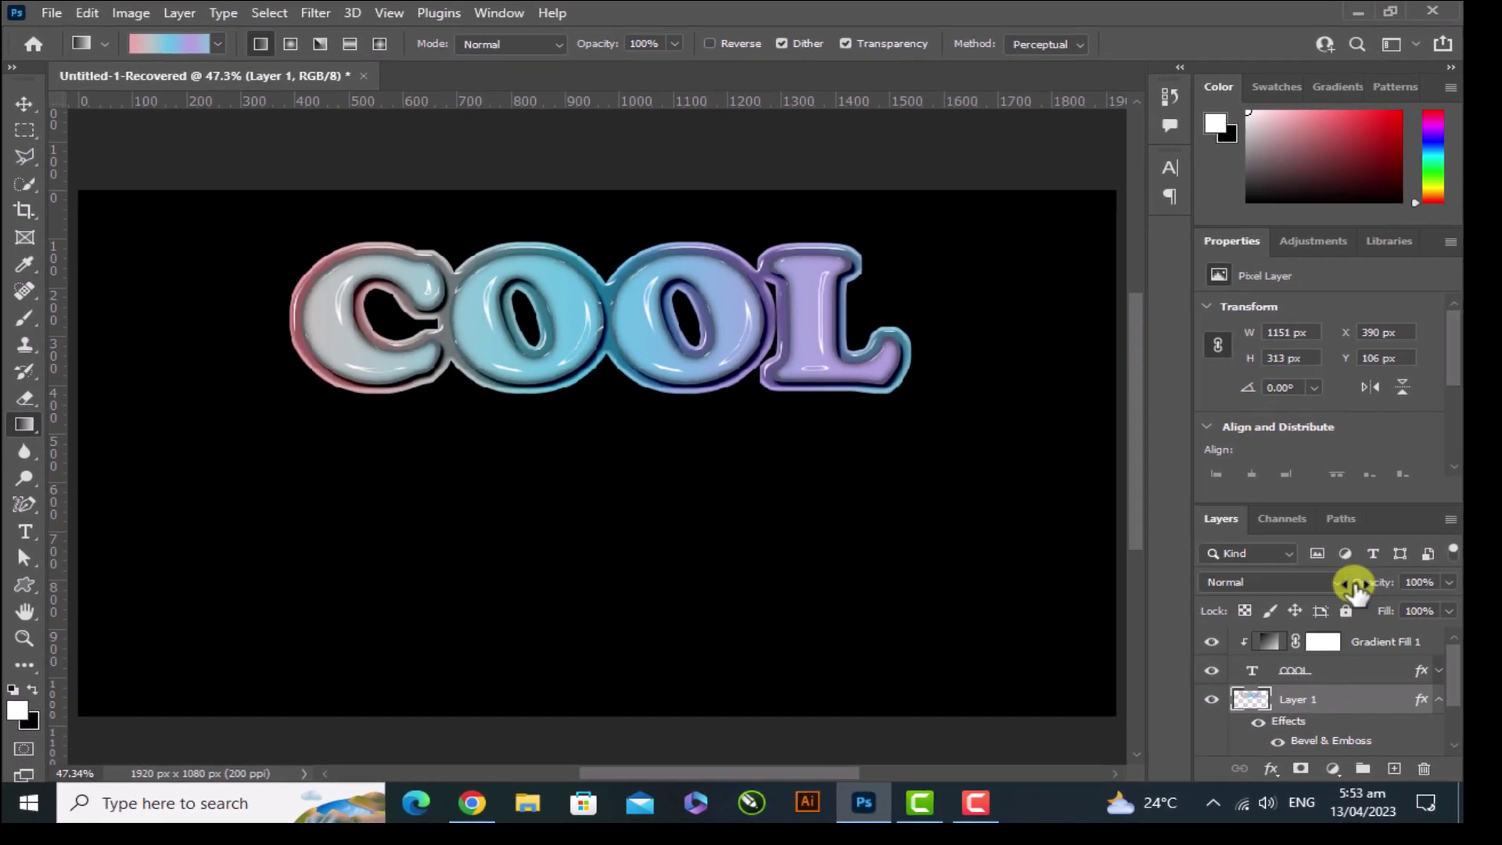
# Step: Convert the gradient fill, COOL text and outline layers together into one smart object
pyautogui.click(1438, 703)
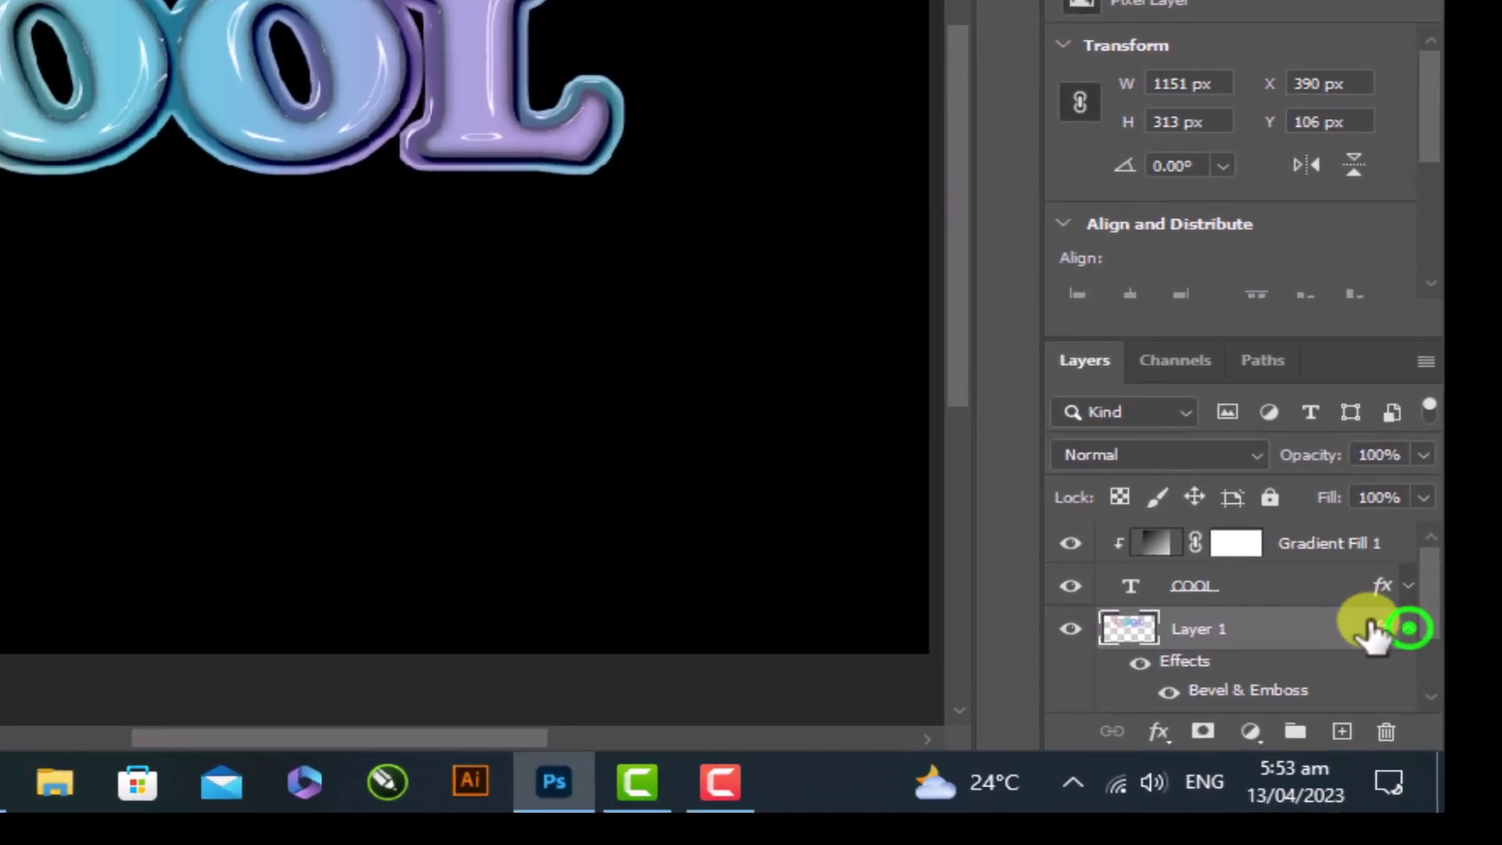
pyautogui.click(1274, 509)
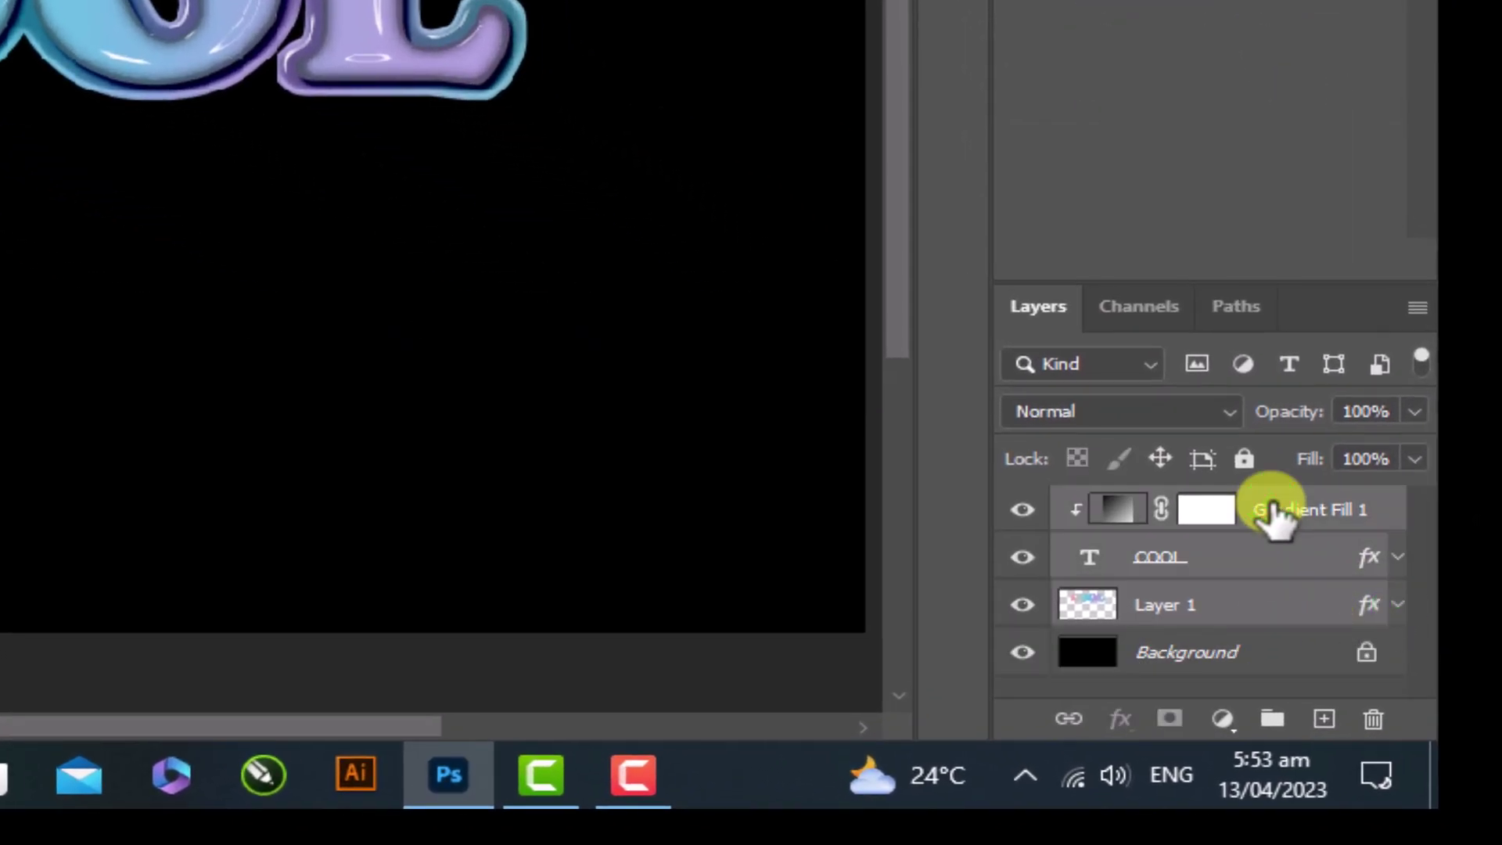
pyautogui.rightClick(1273, 509)
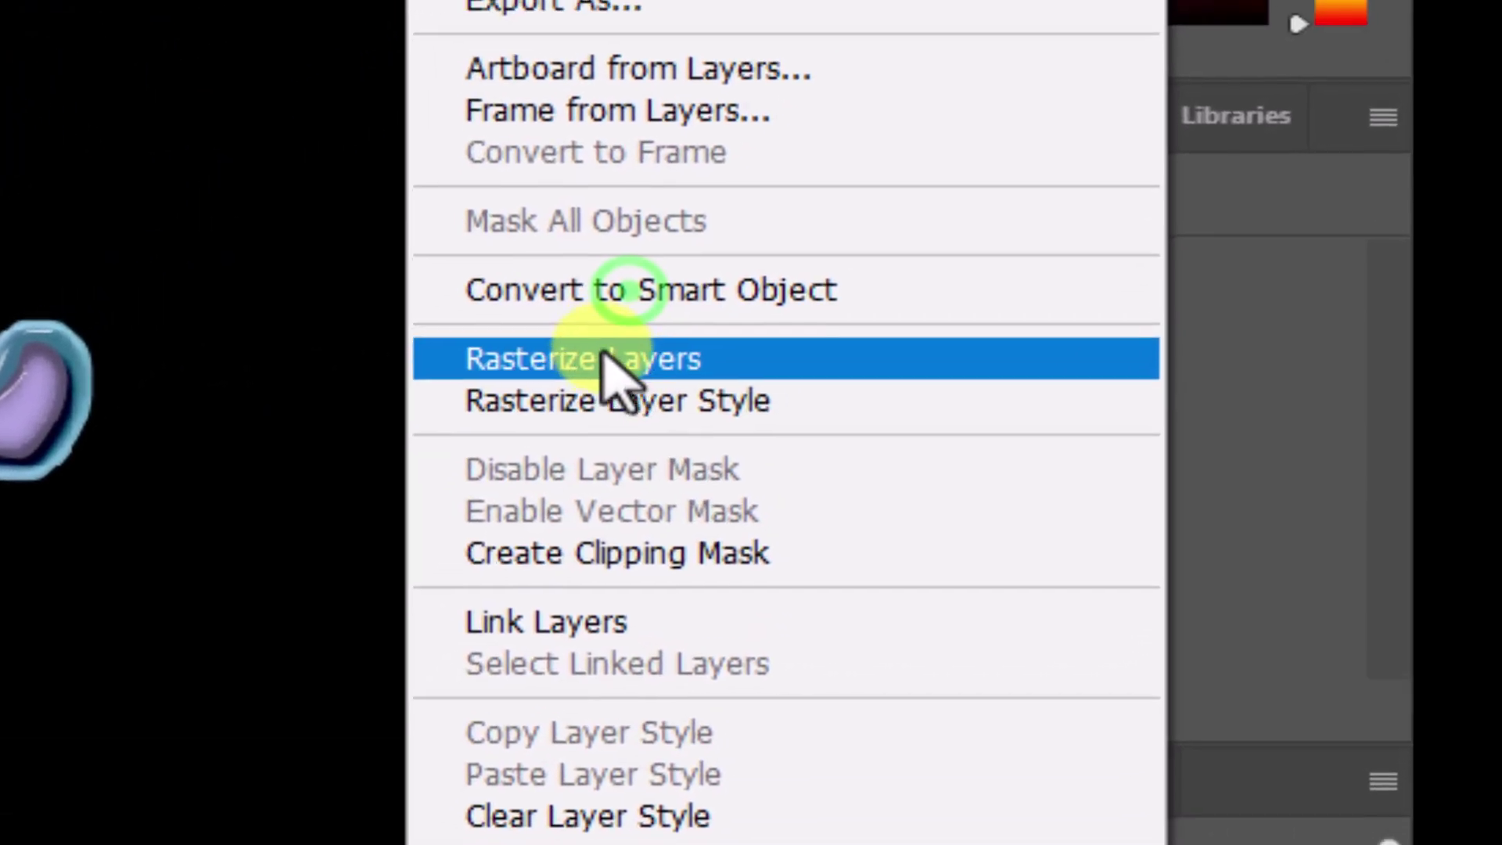
pyautogui.click(658, 291)
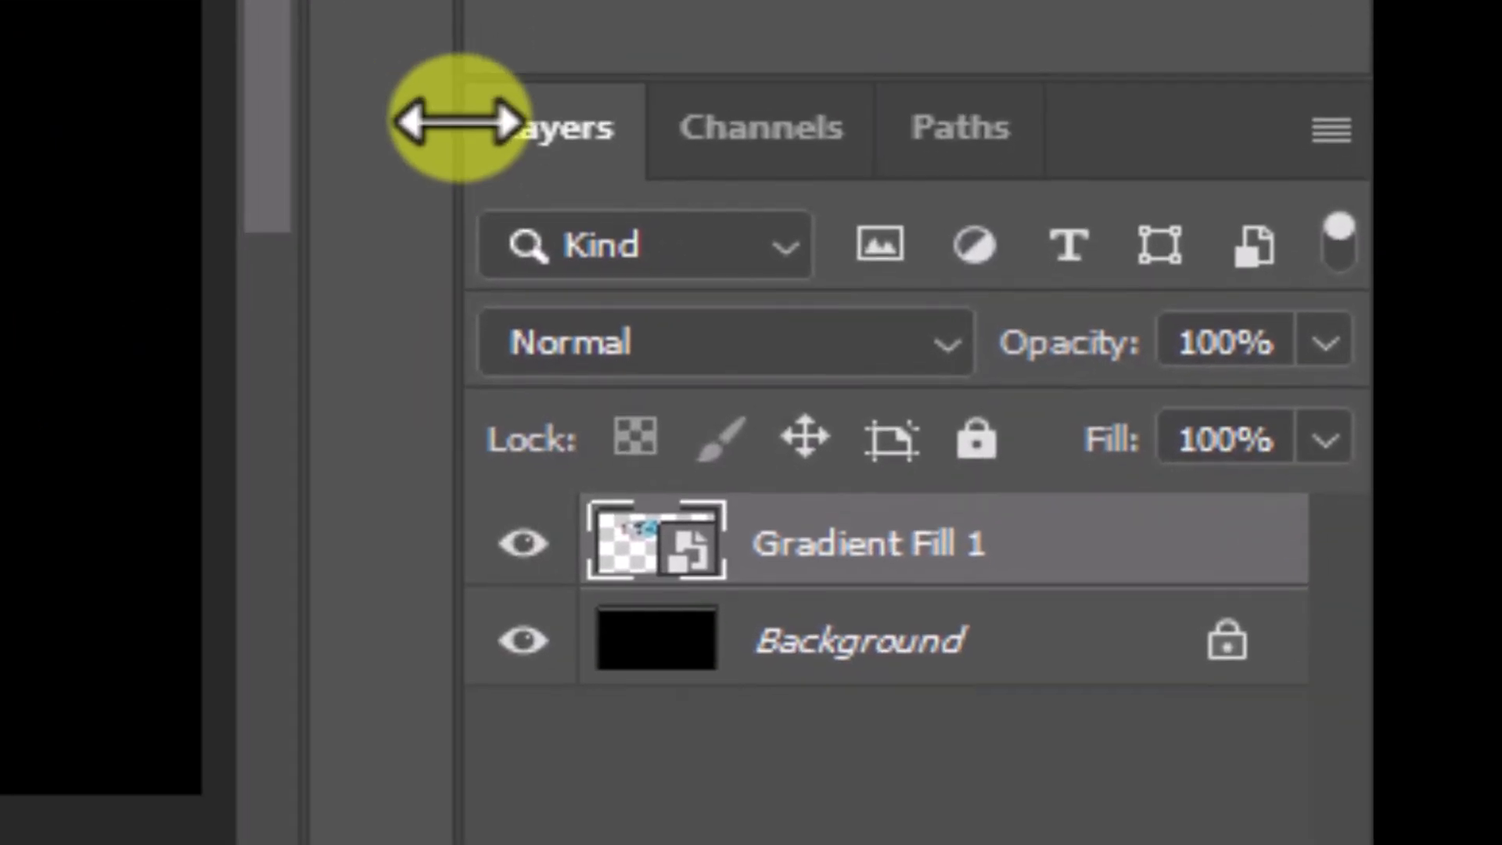
# Step: Duplicate the COOL smart object and select the original layer beneath the copy
pyautogui.moveTo(1017, 537); pyautogui.dragTo(1131, 844)
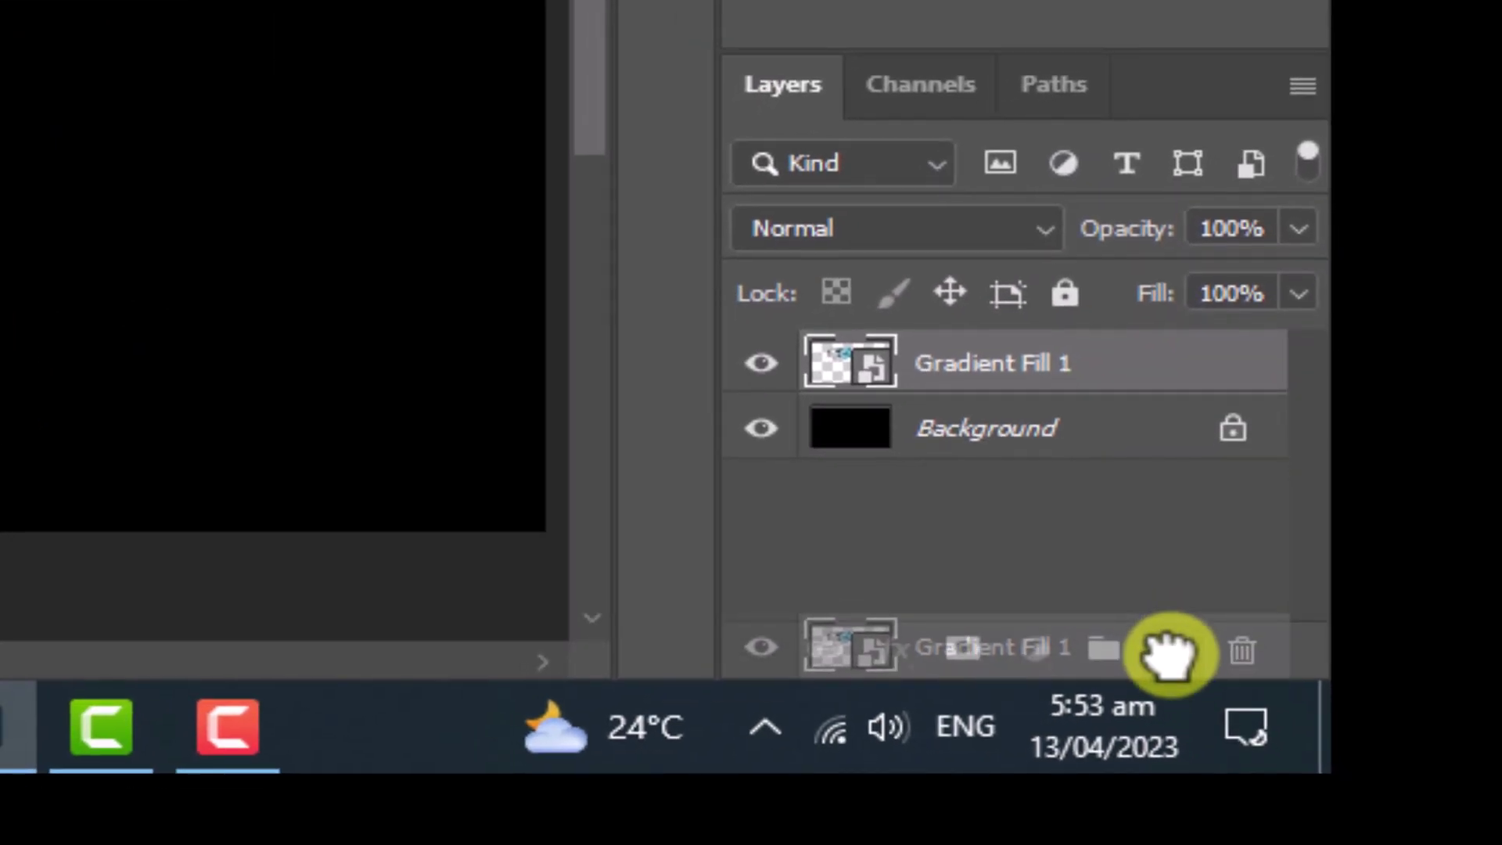
pyautogui.moveTo(1170, 653); pyautogui.dragTo(1172, 650)
pyautogui.click(1067, 424)
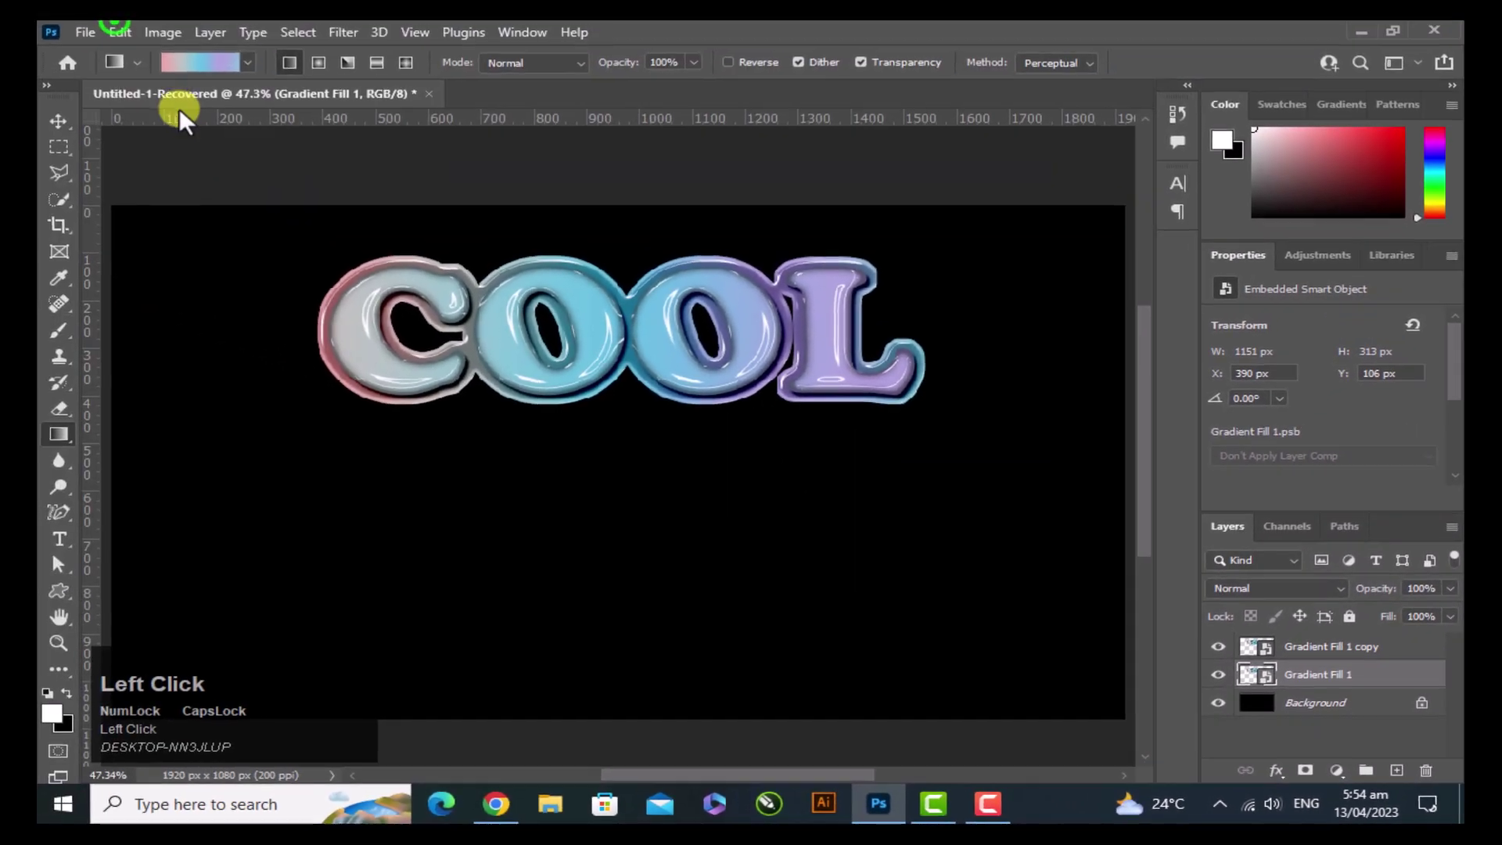
# Step: Flip the original smart object vertically and place it directly below the upright COOL text as a reflection
pyautogui.click(119, 32)
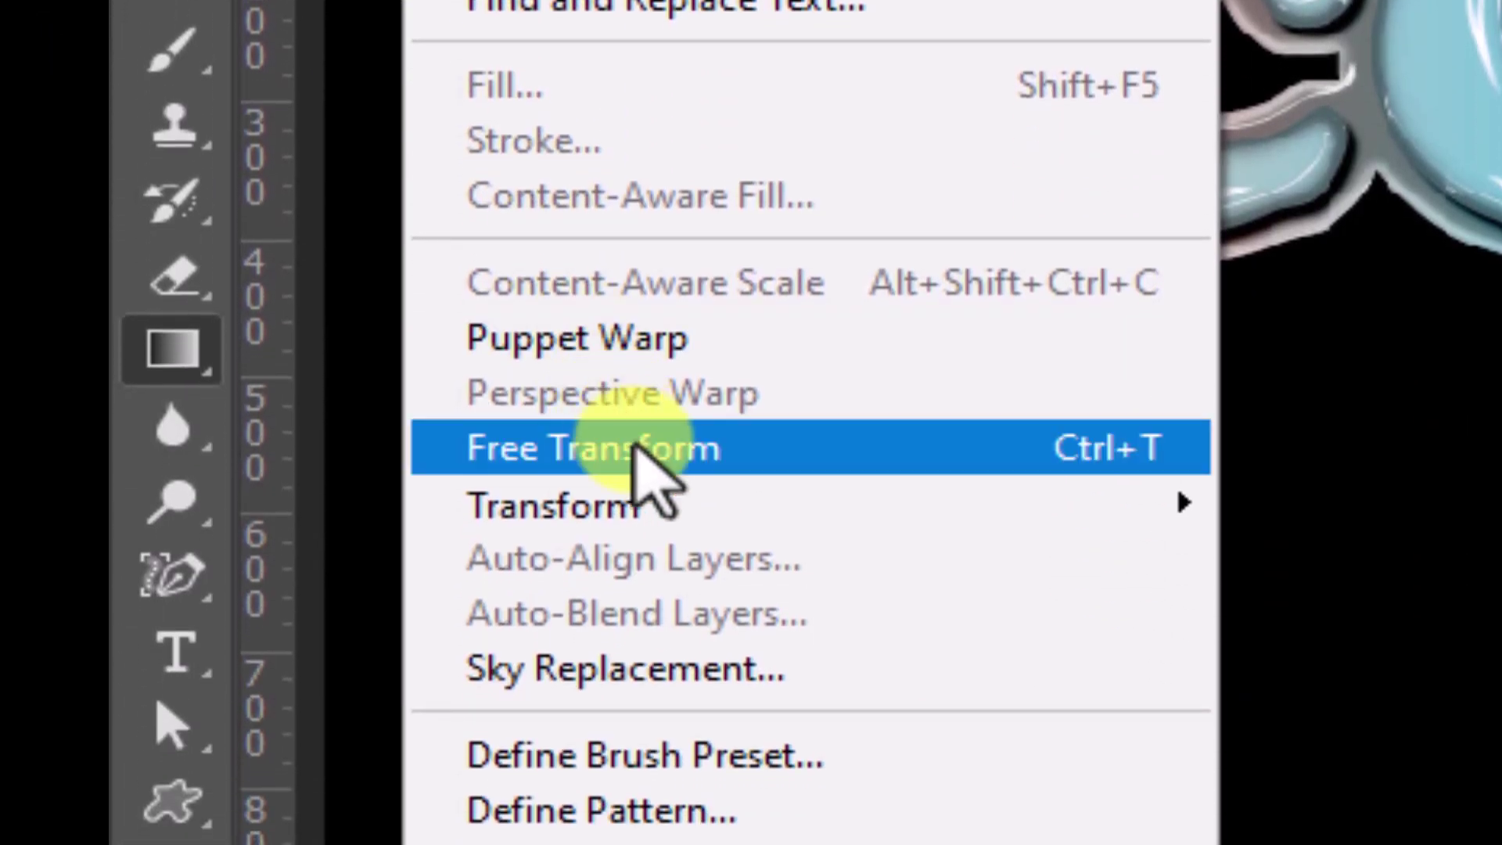
pyautogui.moveTo(356, 493)
pyautogui.click(1474, 503)
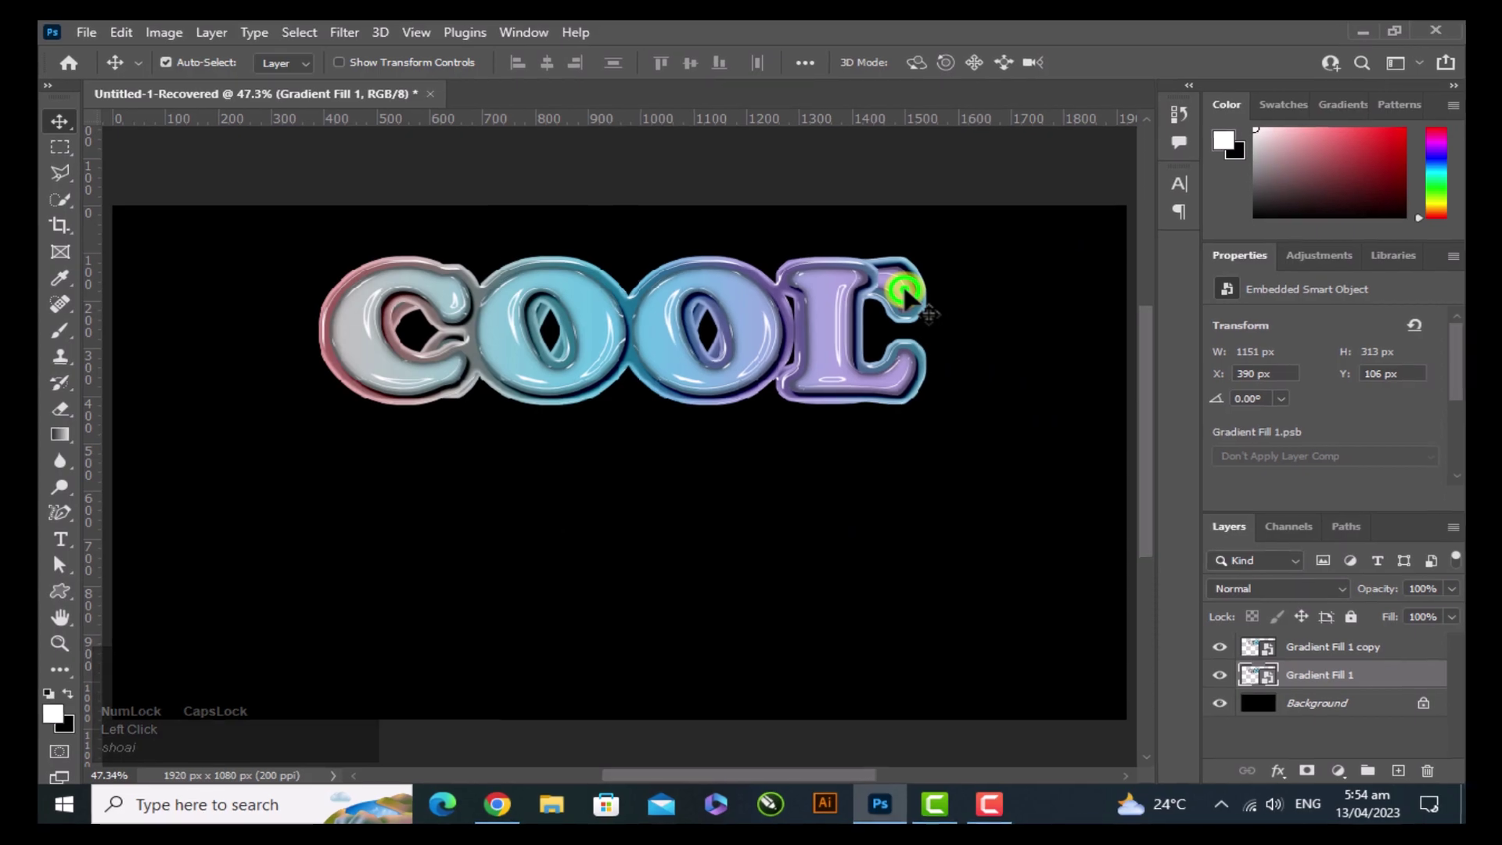
pyautogui.moveTo(906, 293); pyautogui.dragTo(908, 450)
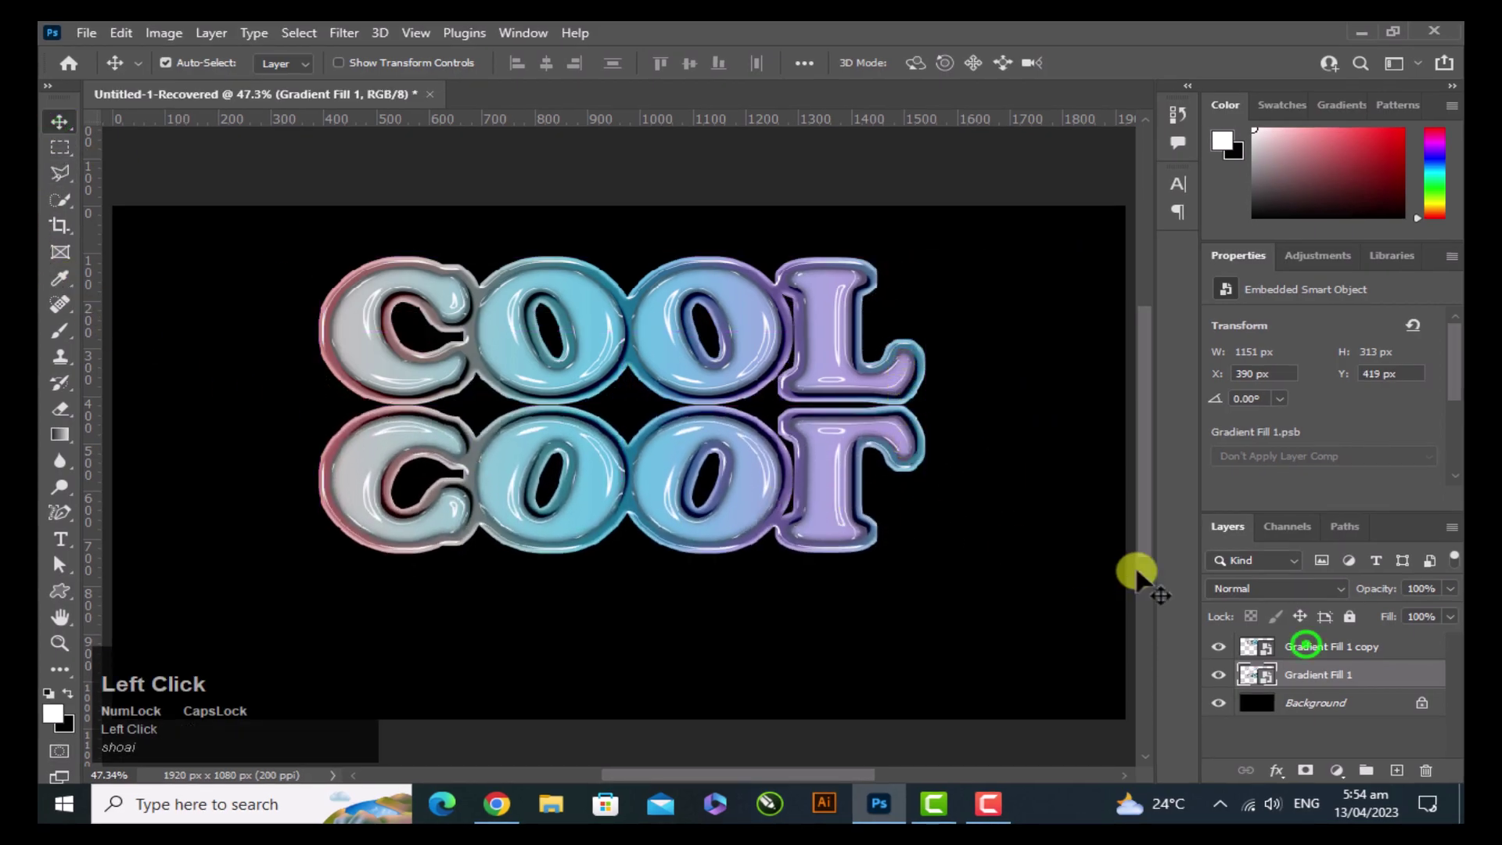
# Step: Select both smart object layers and move them down together until they are vertically centered on the canvas
pyautogui.keyDown('shift'); pyautogui.click(1300, 646); pyautogui.keyUp('shift')
pyautogui.press('Down')
pyautogui.press('Down')
pyautogui.press('Down')
pyautogui.press('Down')
pyautogui.press('Down')
pyautogui.press('Down')
pyautogui.press('Down')
pyautogui.press('Down')
pyautogui.press('Down')
pyautogui.press('Down')
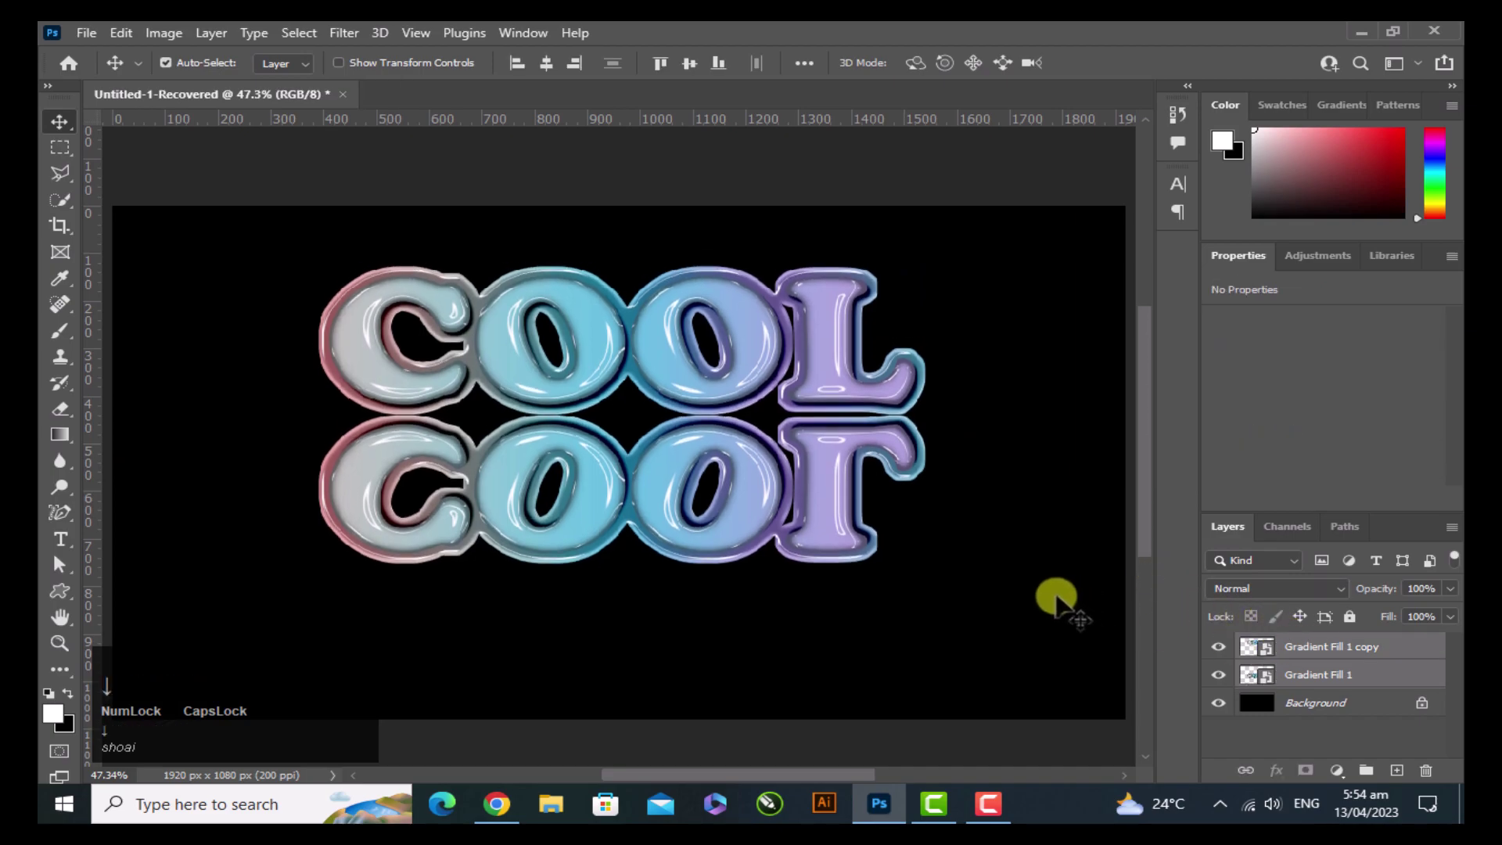
# Step: Apply a 15 px Tilt-Shift blur to the reflection layer, with the lower focus line moved up to the reflection's top edge
pyautogui.click(764, 527)
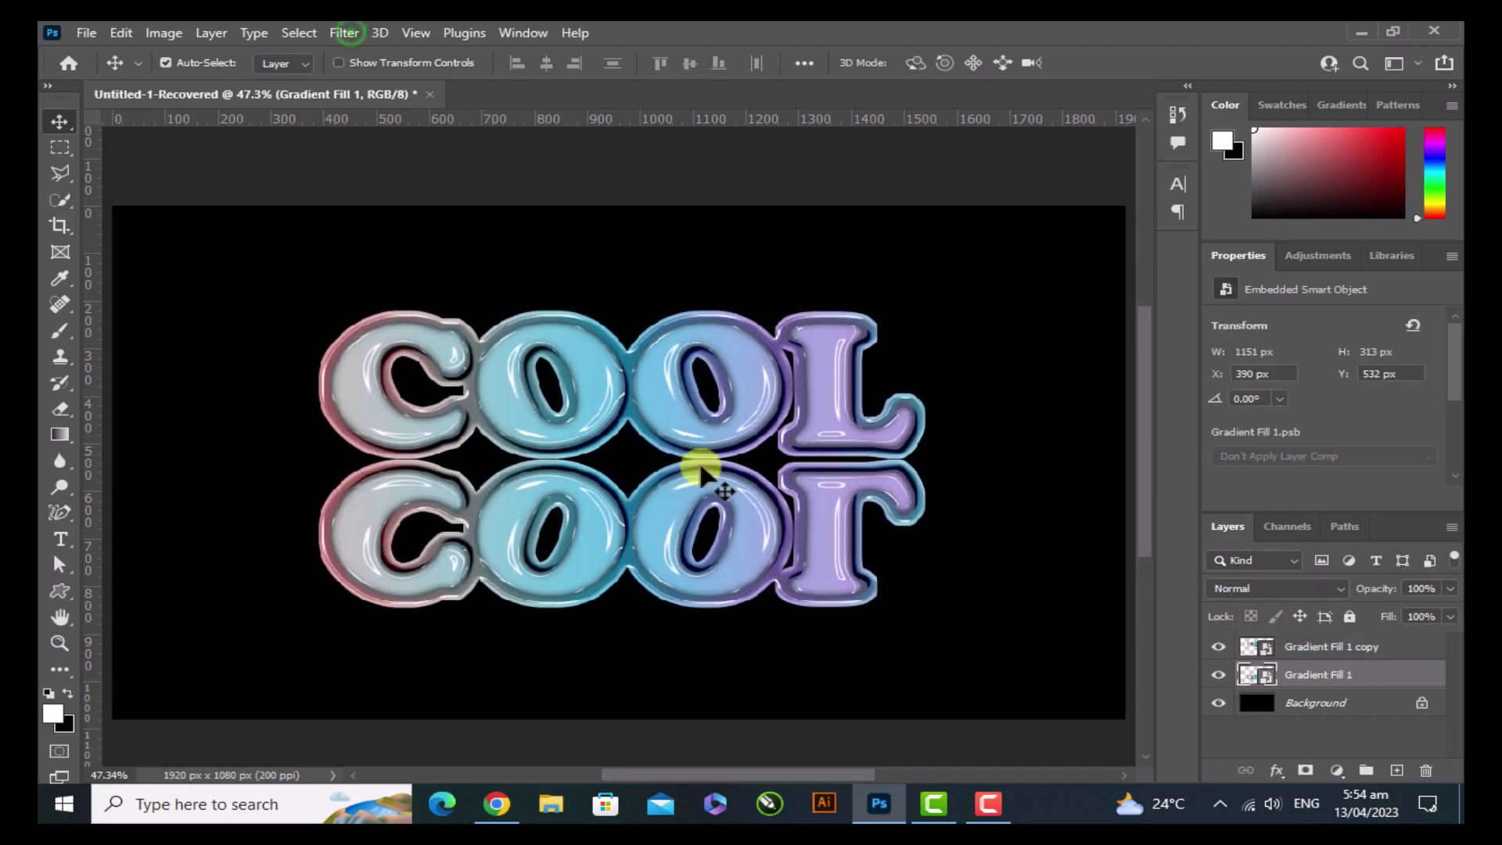
pyautogui.click(344, 33)
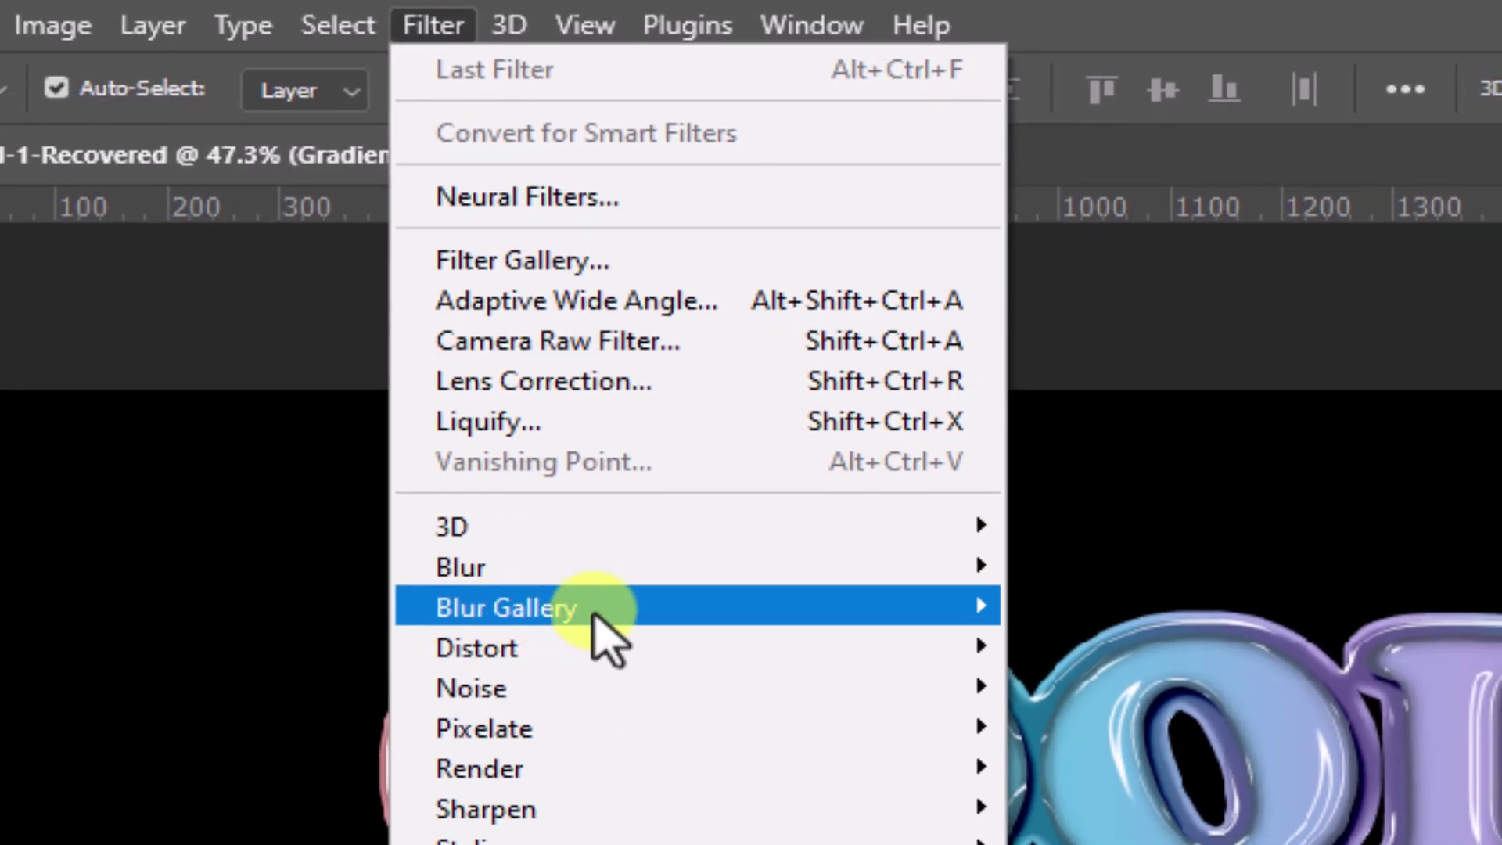
pyautogui.moveTo(802, 615)
pyautogui.click(1100, 686)
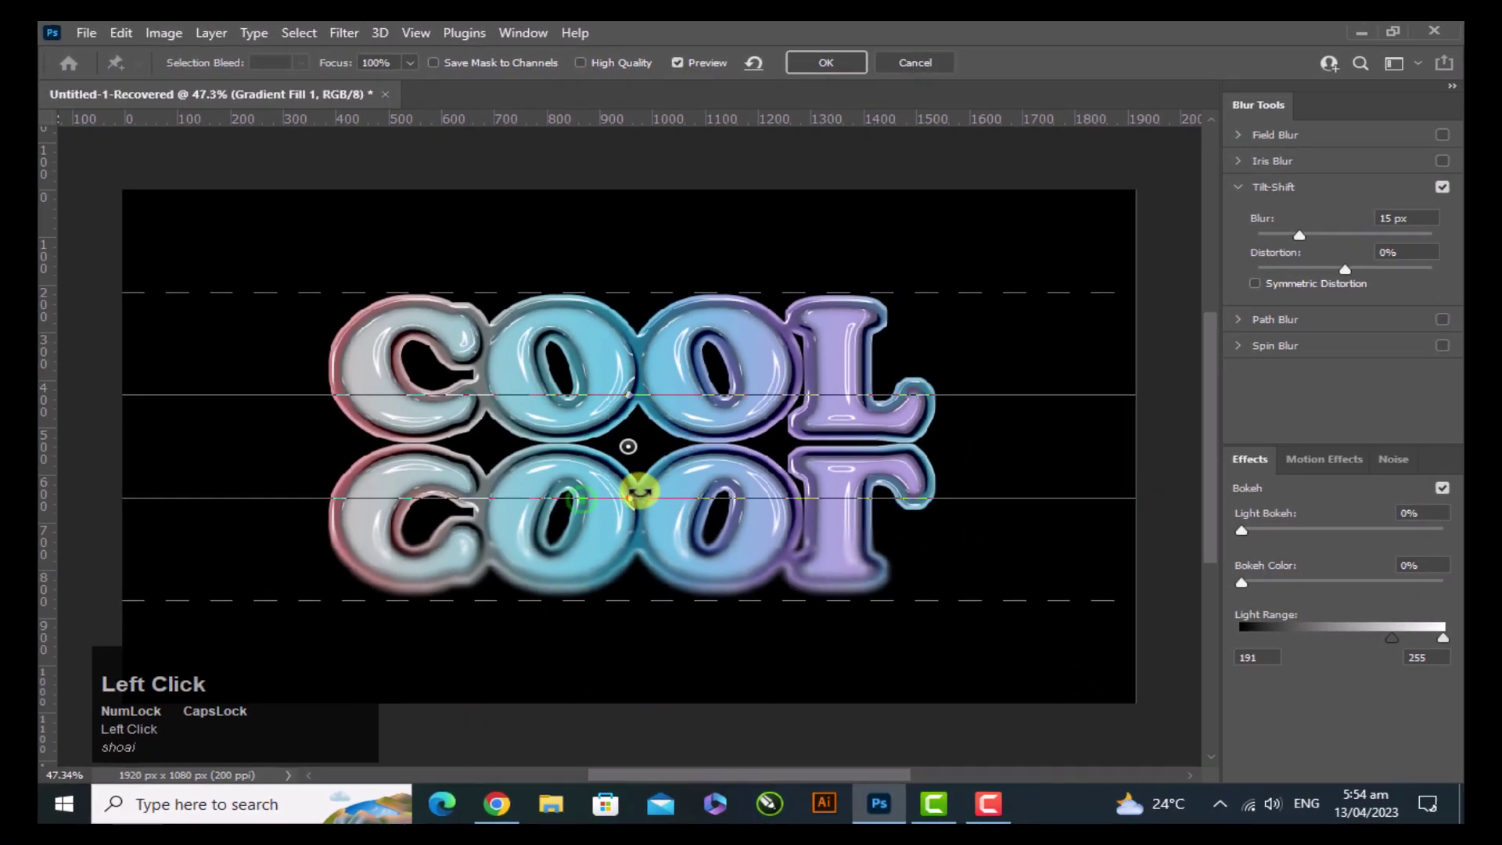
pyautogui.moveTo(580, 498); pyautogui.dragTo(593, 446)
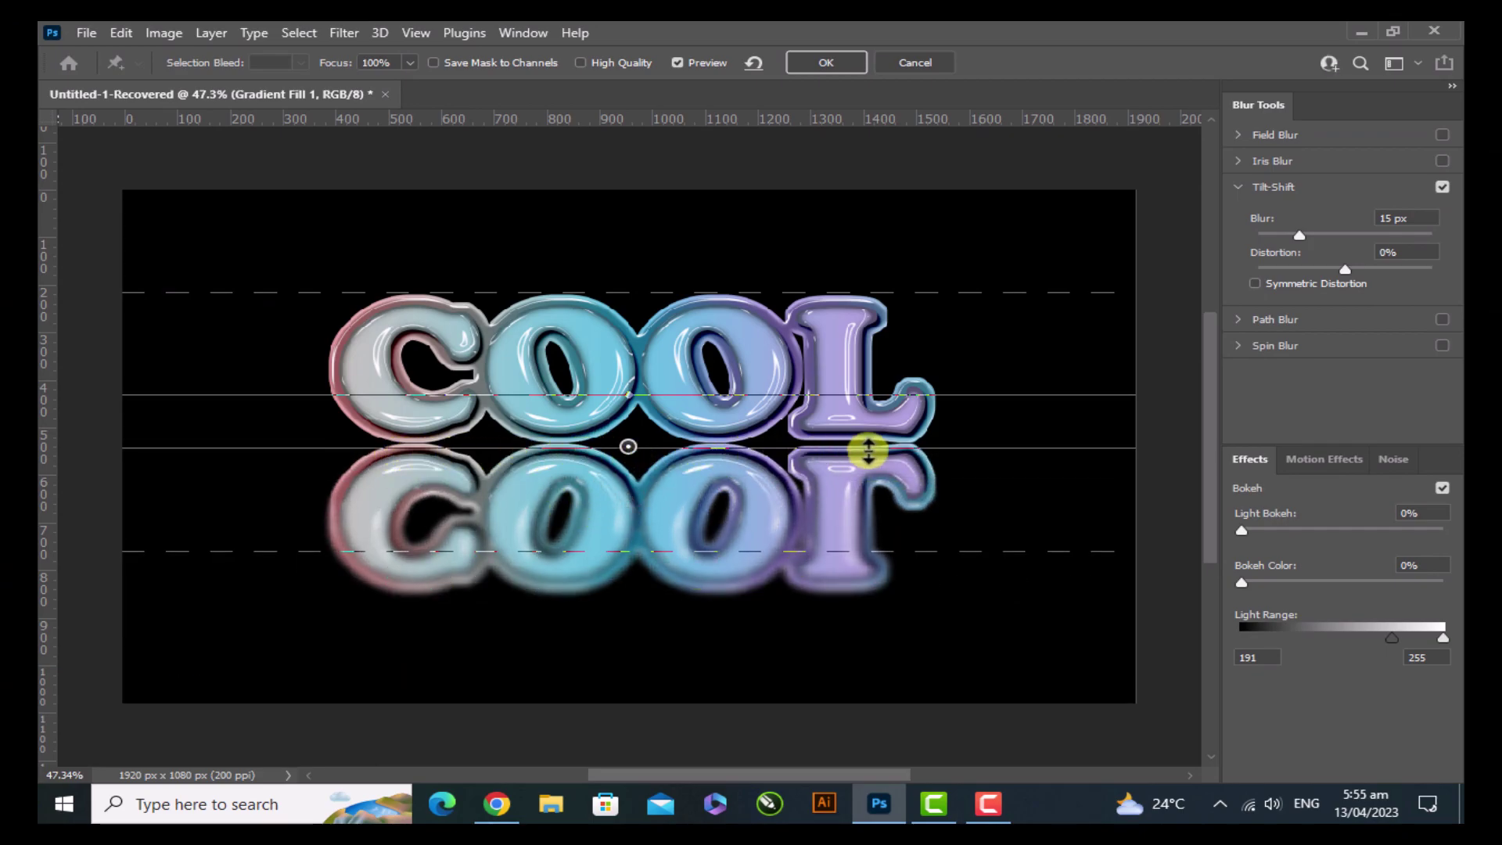
pyautogui.click(831, 63)
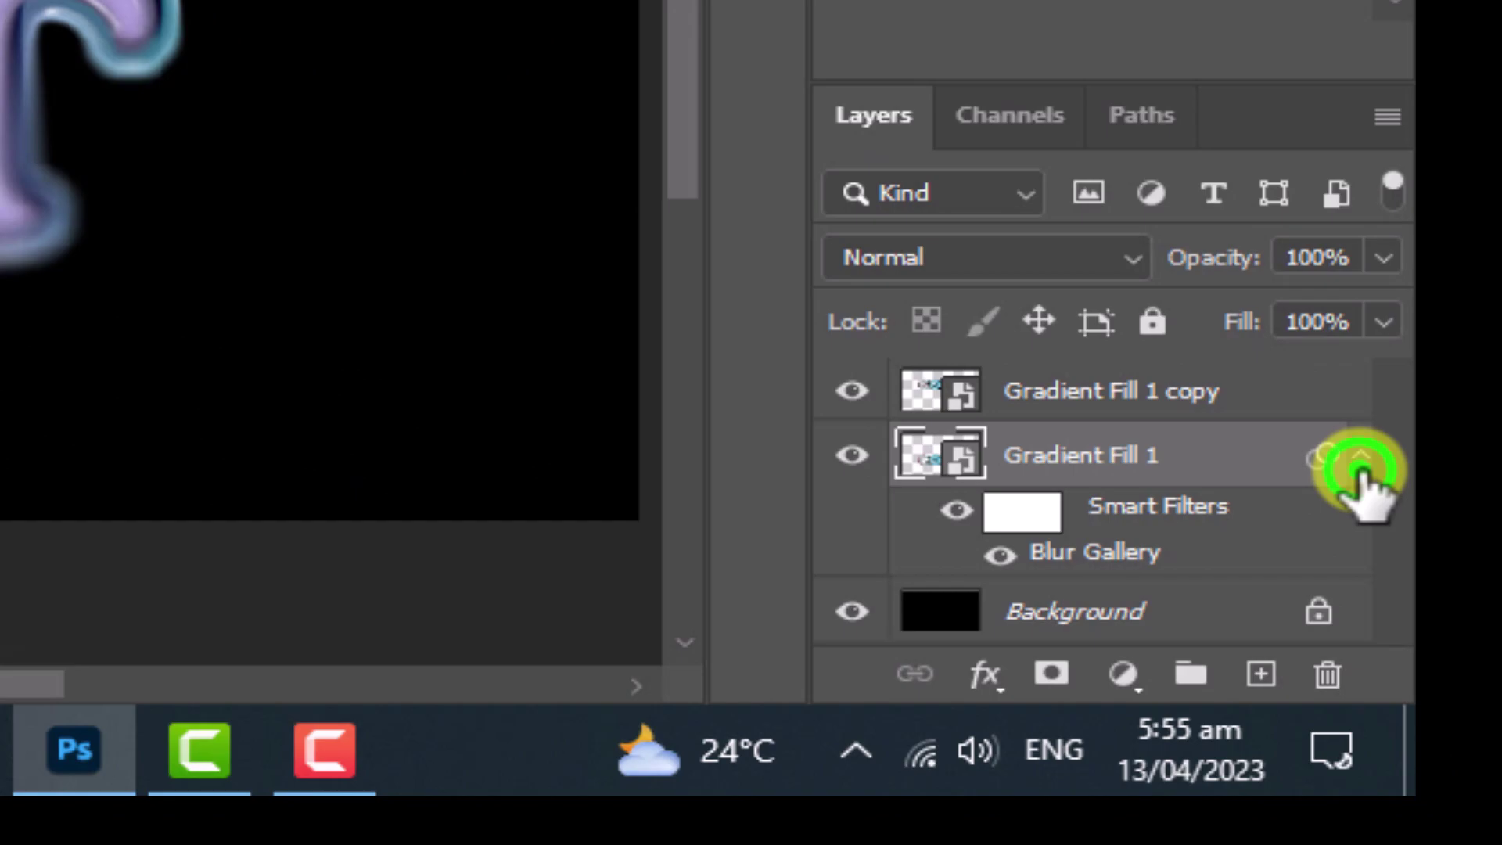
pyautogui.click(1362, 465)
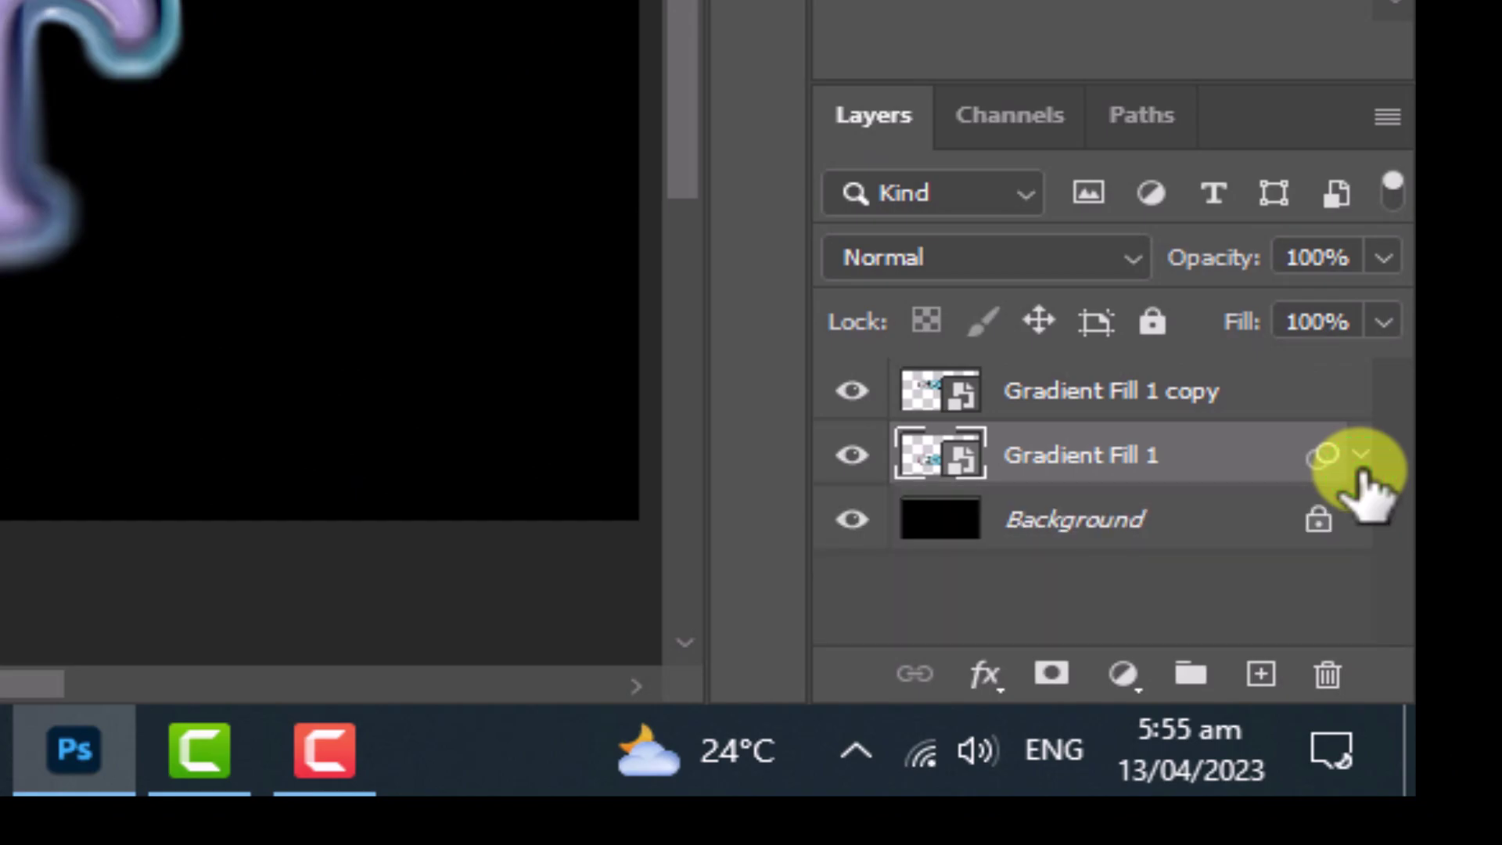
# Step: Add a layer mask to the reflection and fade it with a vertical white-to-black gradient from its lower edge up to the upright text's top
pyautogui.click(1052, 673)
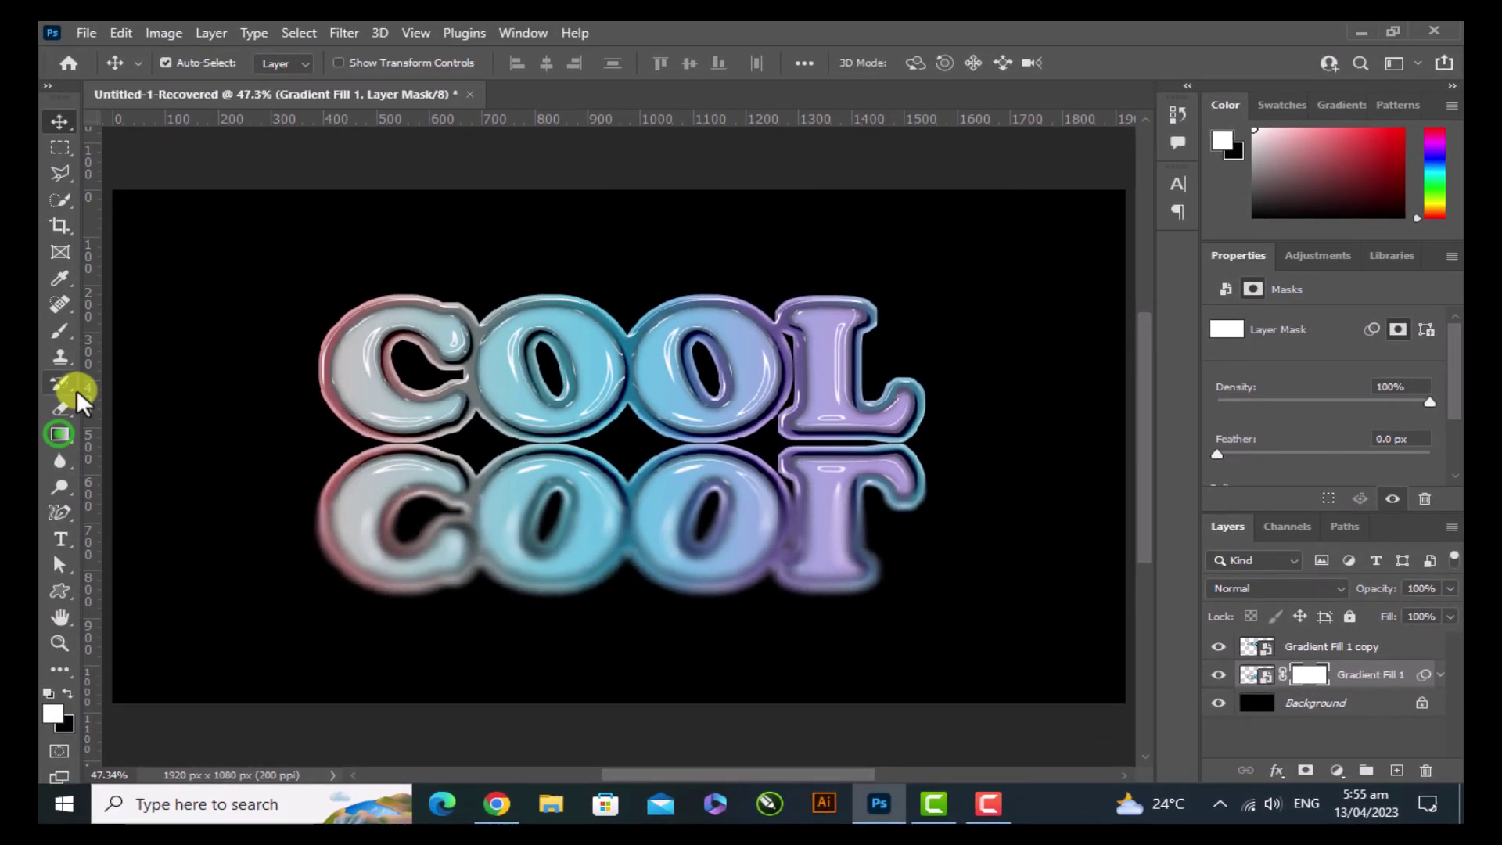
pyautogui.click(59, 435)
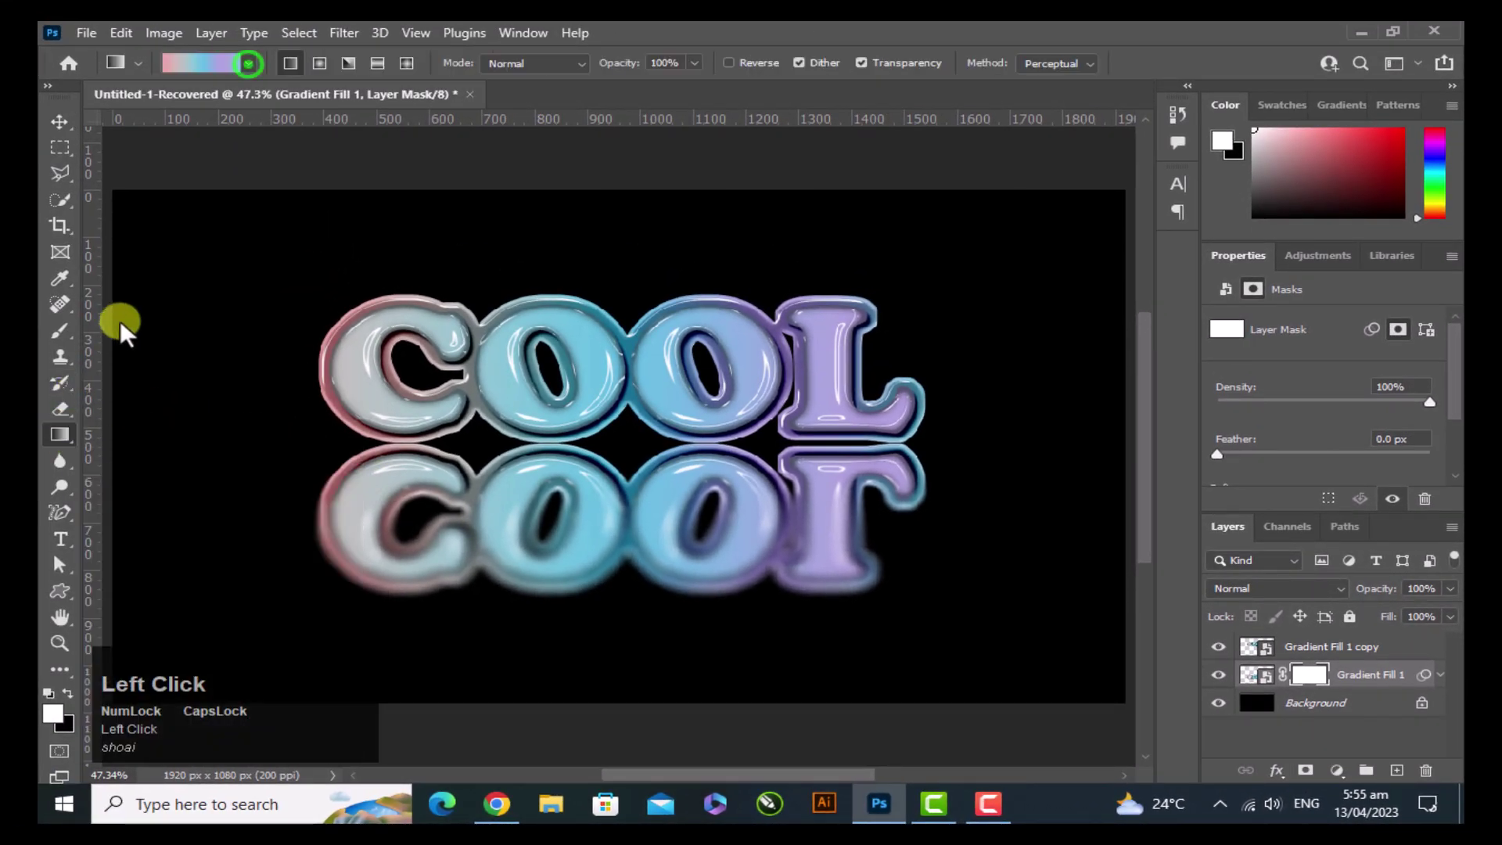
pyautogui.click(248, 64)
pyautogui.click(111, 132)
pyautogui.click(147, 175)
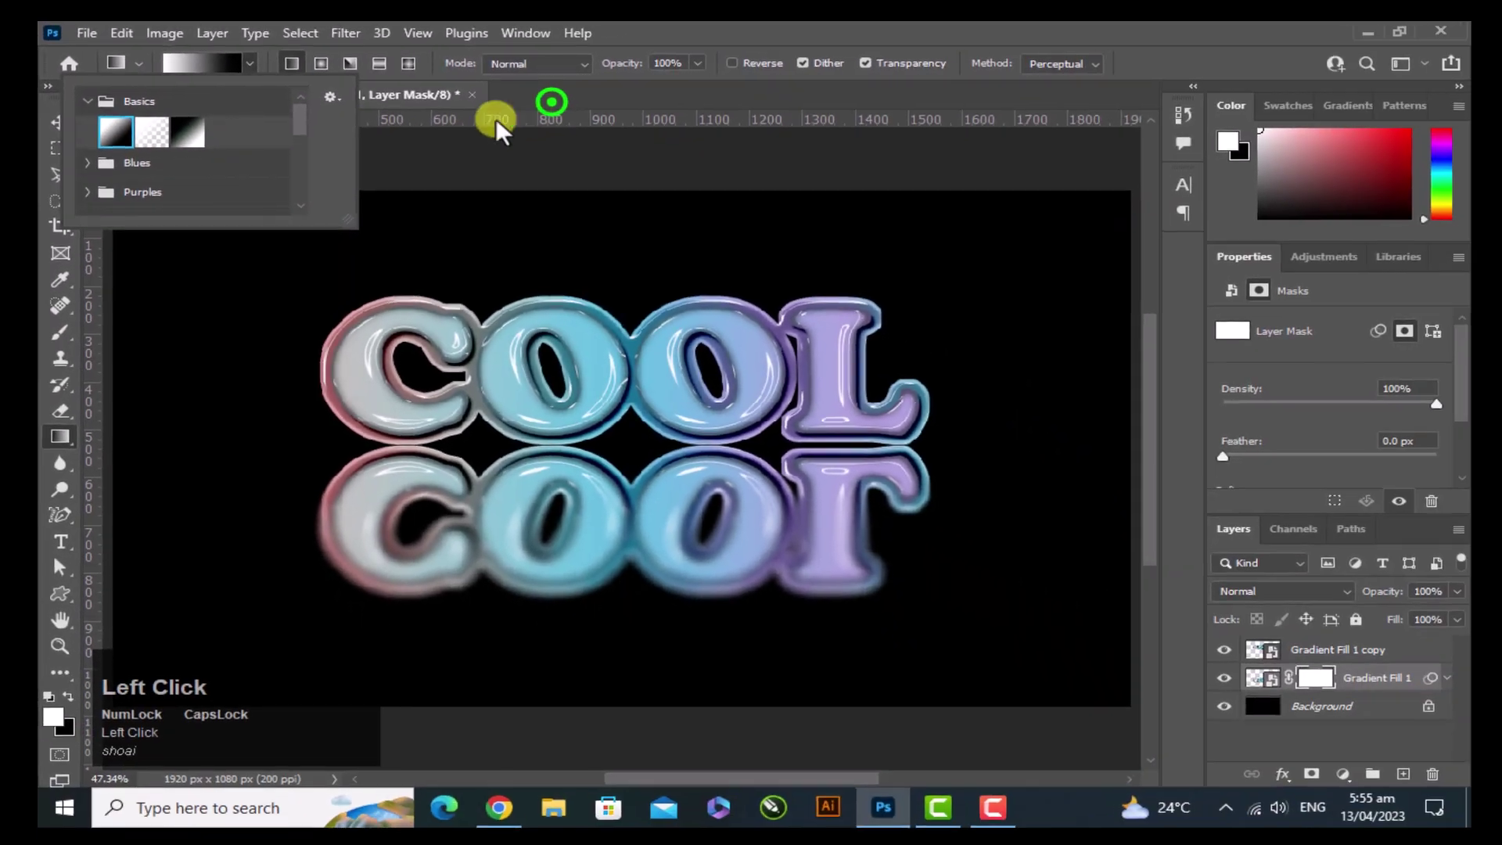
pyautogui.click(1501, 313)
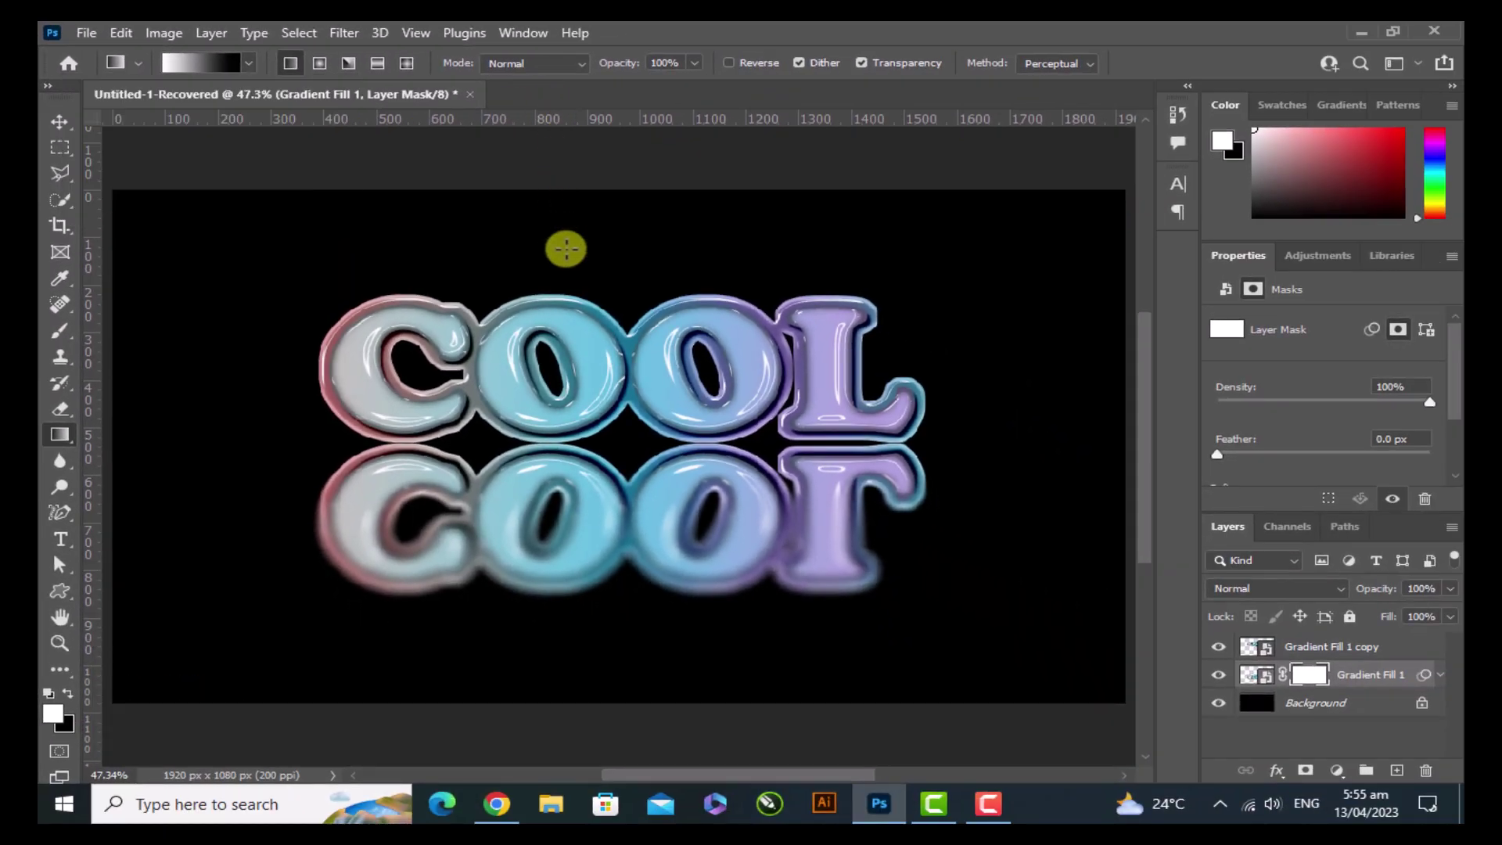
pyautogui.press('shift')
pyautogui.moveTo(630, 581); pyautogui.dragTo(633, 474)
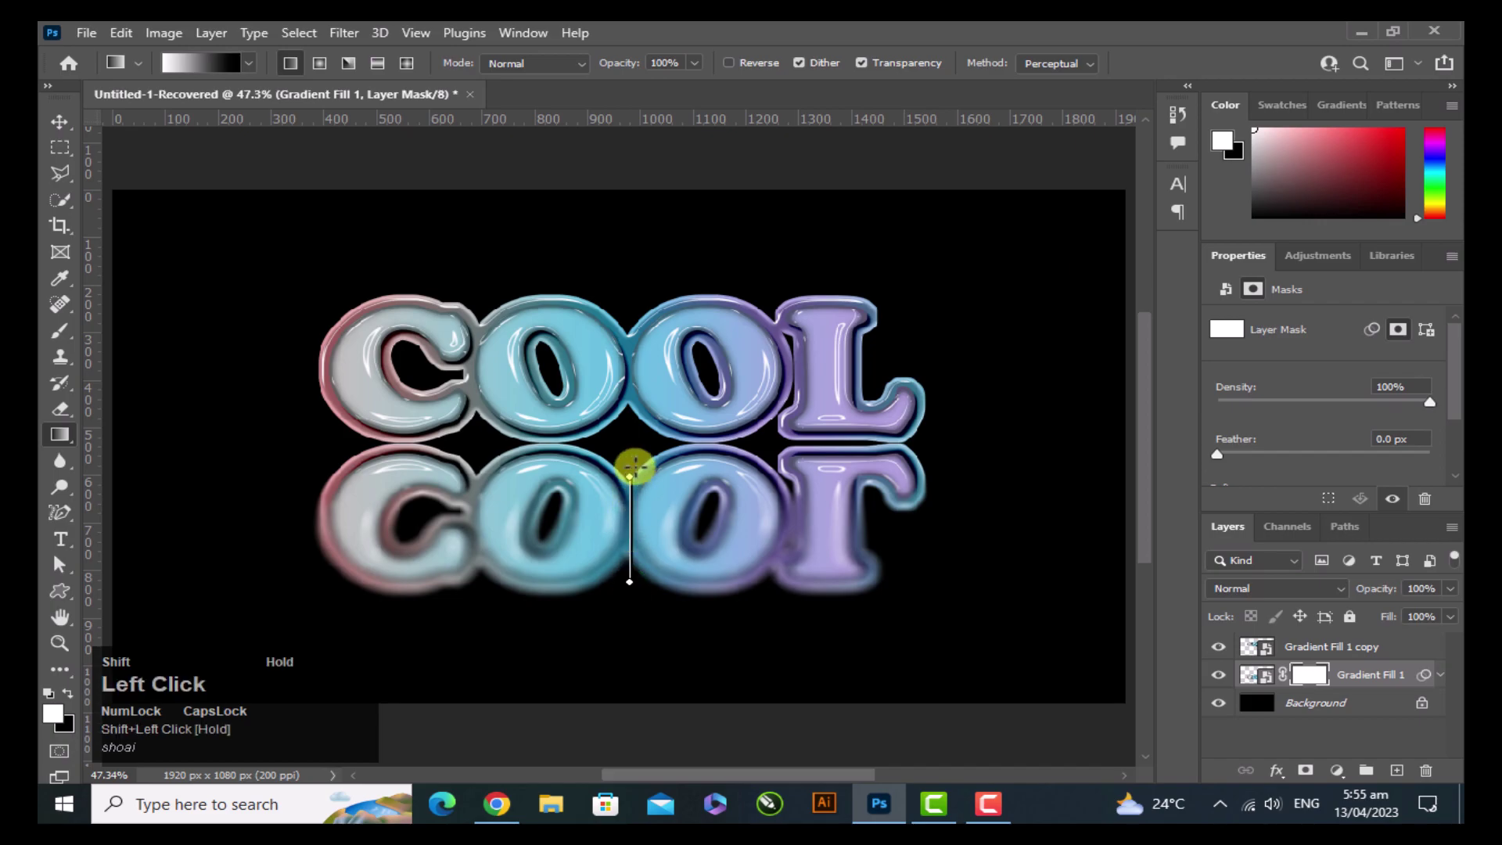
pyautogui.moveTo(635, 295); pyautogui.dragTo(635, 295)
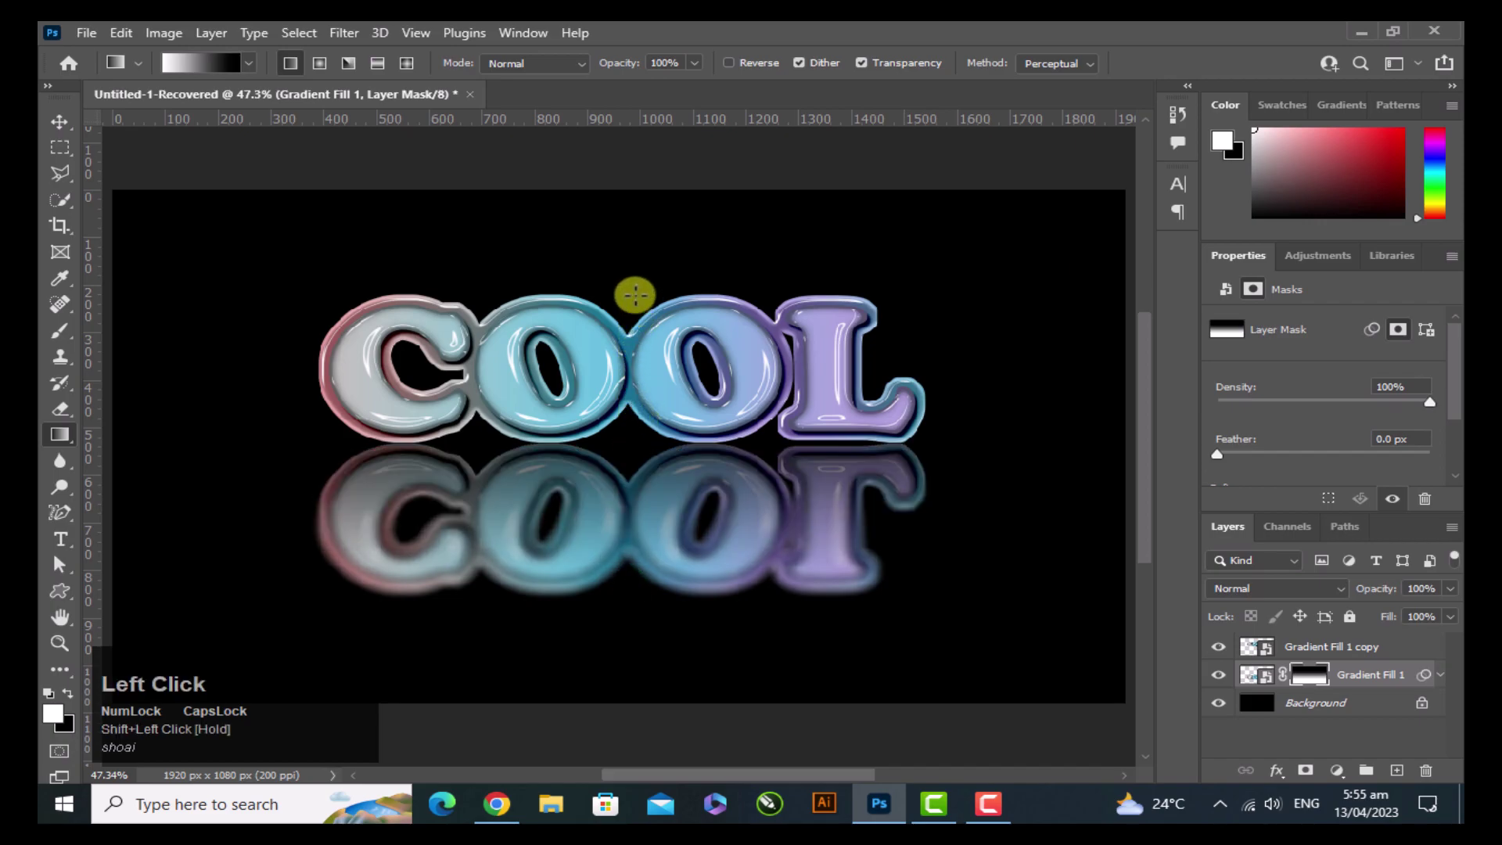
pyautogui.click(52, 123)
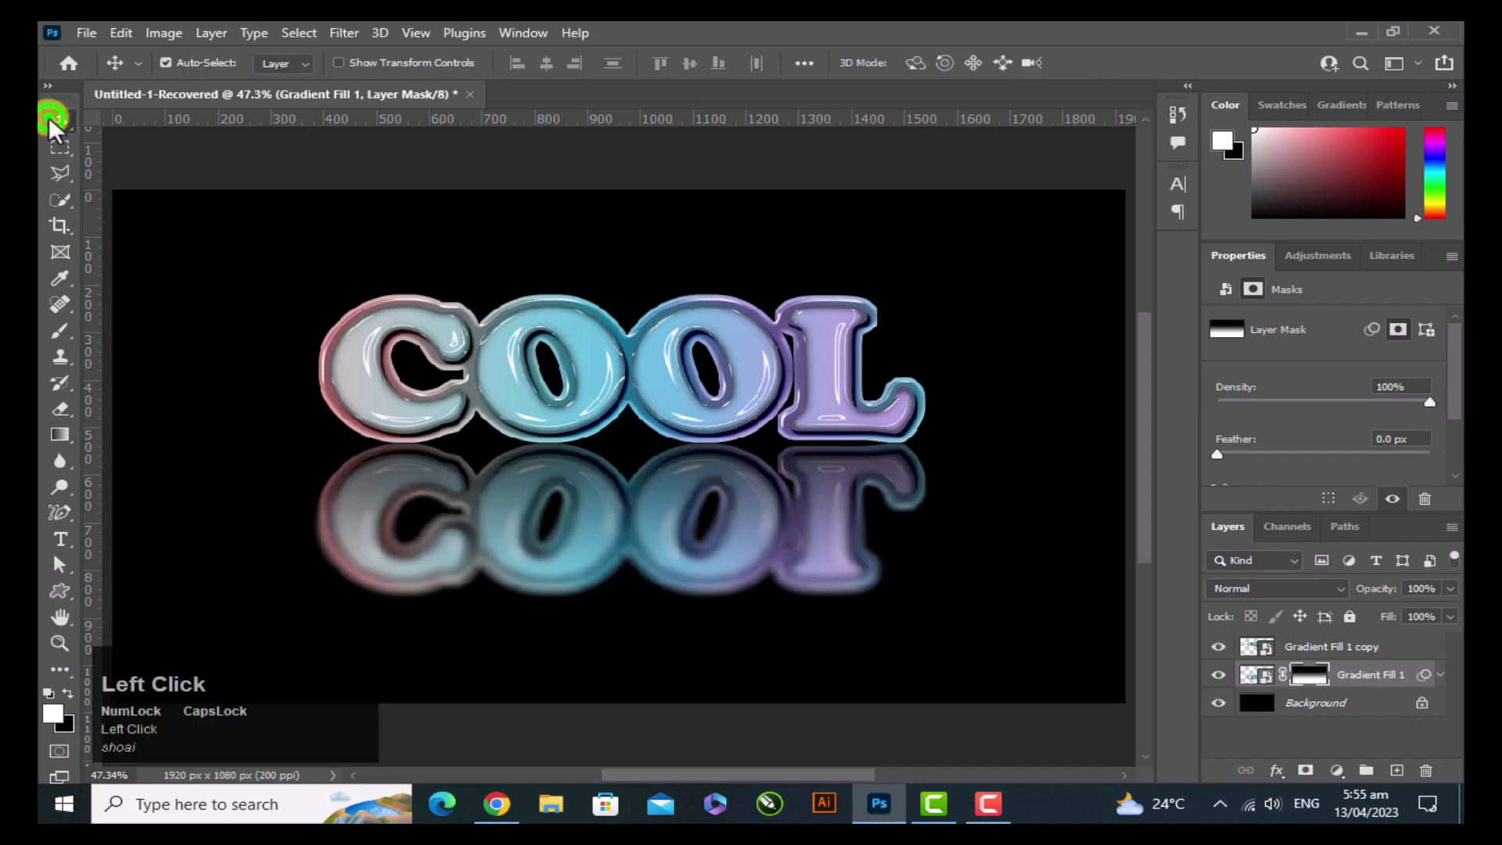